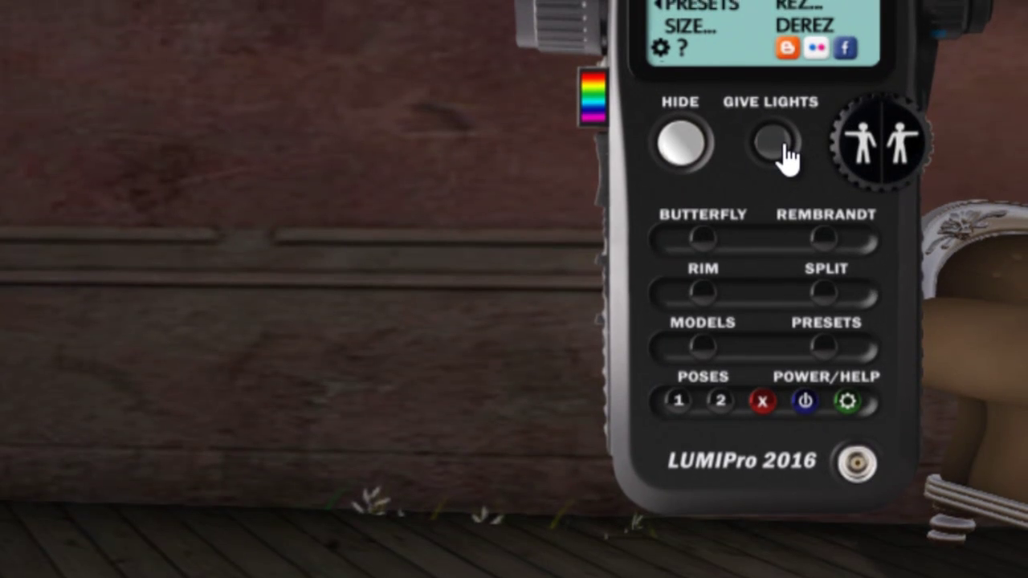
- Give a wearable light to the female model from the LUMIPro HUD
{"action": "left_click", "coordinate": [780, 141]}
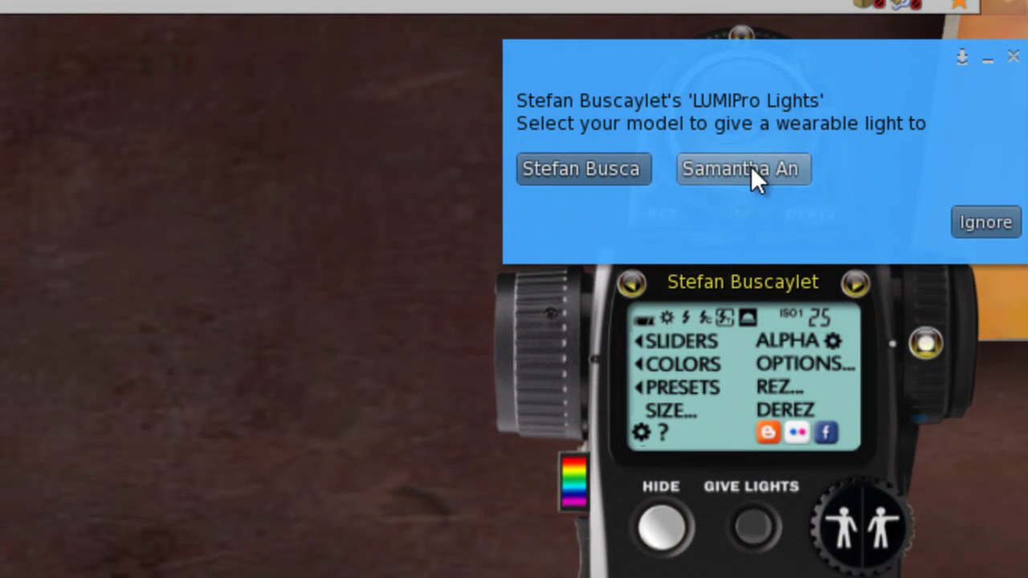
{"action": "left_click", "coordinate": [745, 168]}
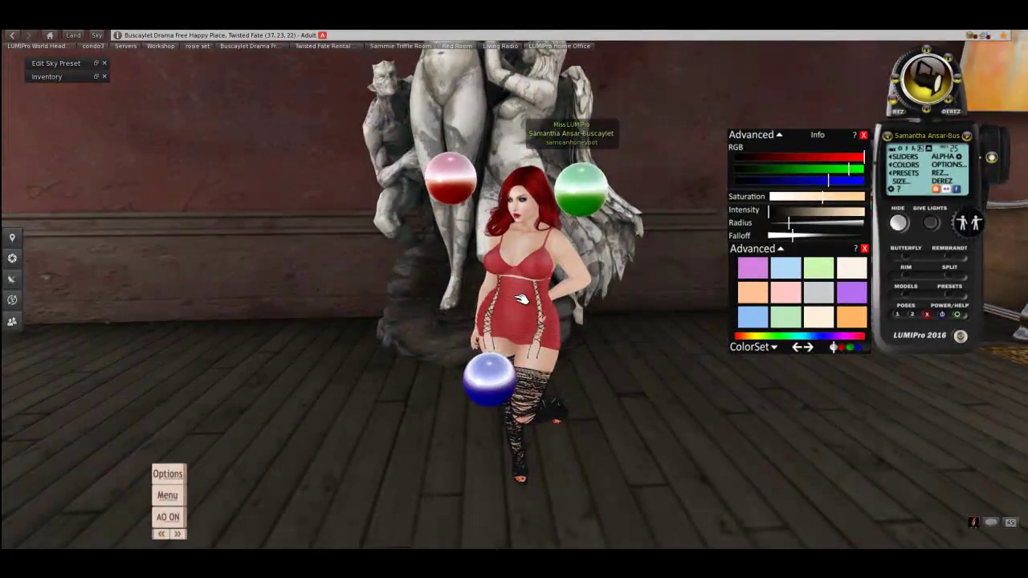
- Inspect the wearable lights and wearable projector in the recently received LUMIPro Talent inventory folder, and close the inventory
{"action": "key", "text": "ctrl+i"}
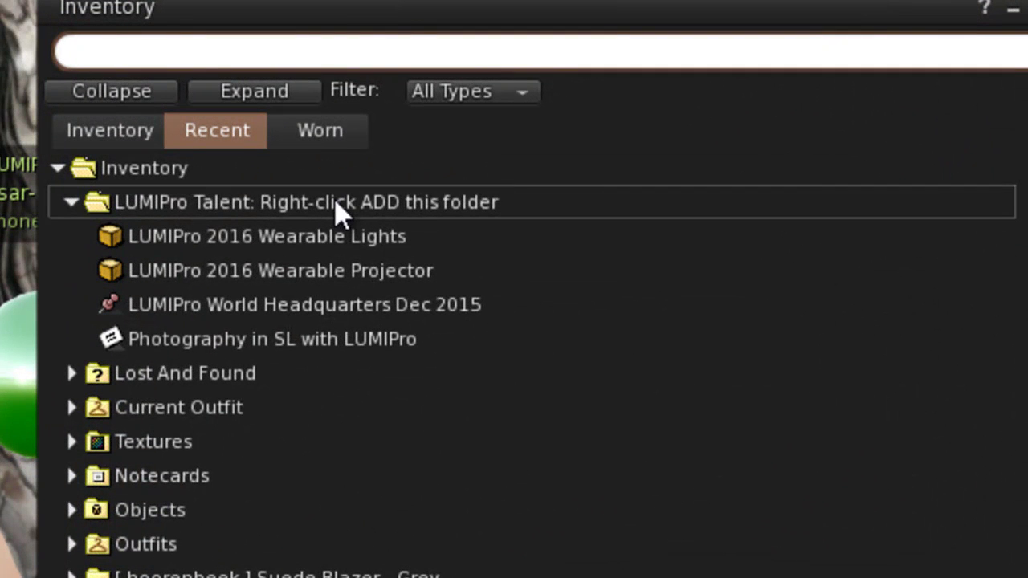
{"action": "left_click", "coordinate": [292, 194]}
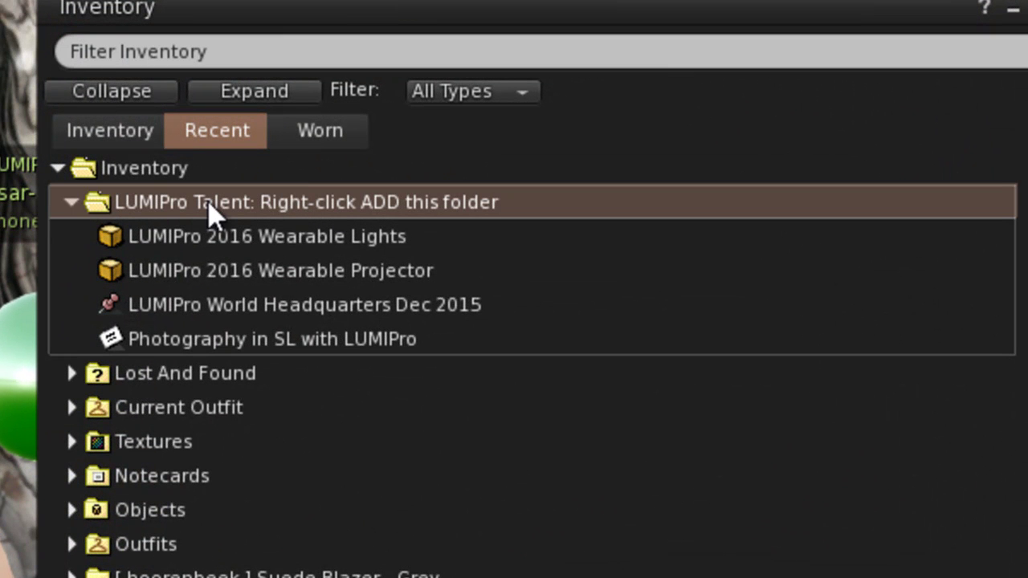
{"action": "left_click", "coordinate": [268, 241]}
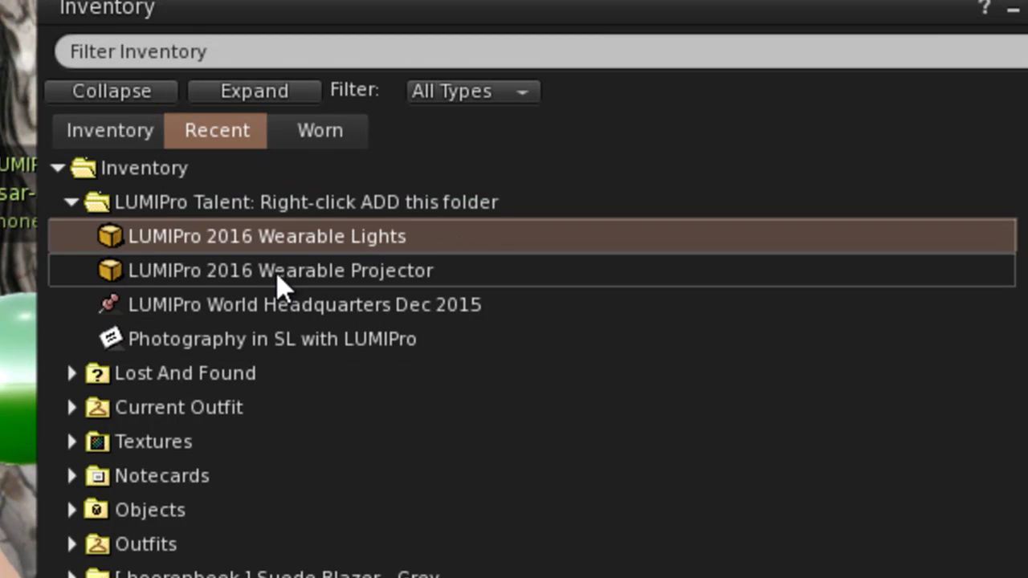
{"action": "left_click", "coordinate": [279, 274]}
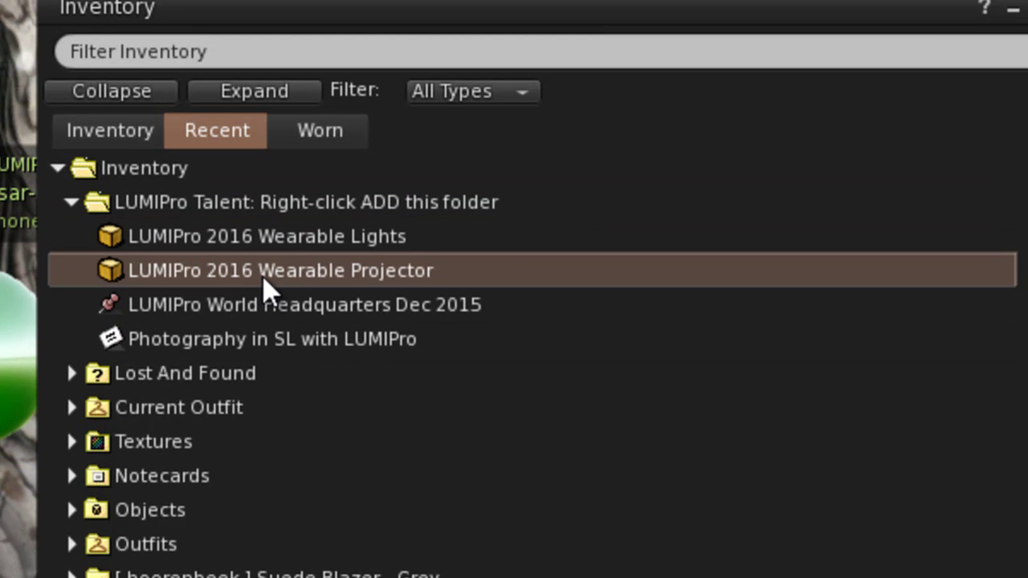
{"action": "left_click", "coordinate": [286, 234]}
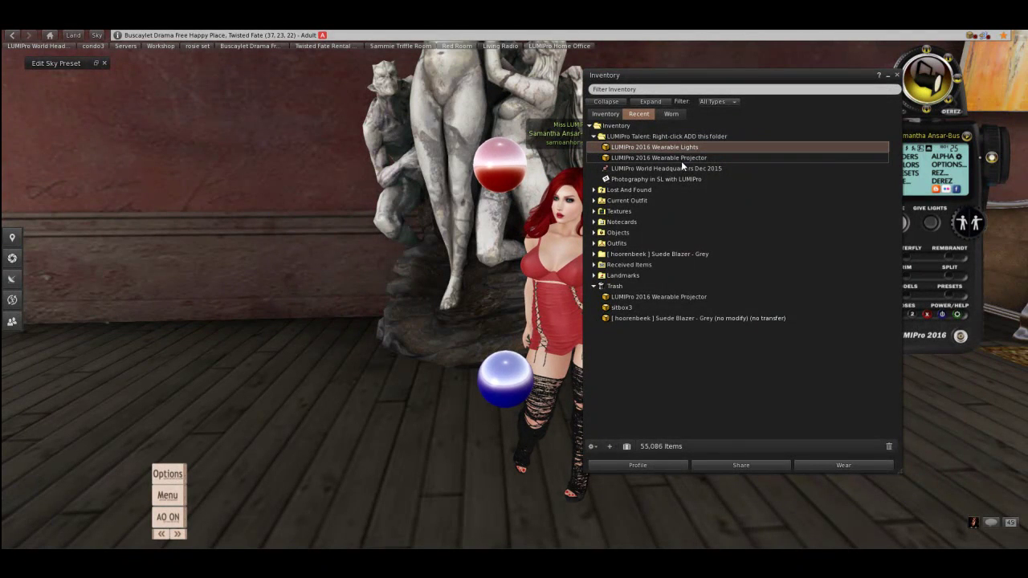
{"action": "left_click", "coordinate": [897, 76]}
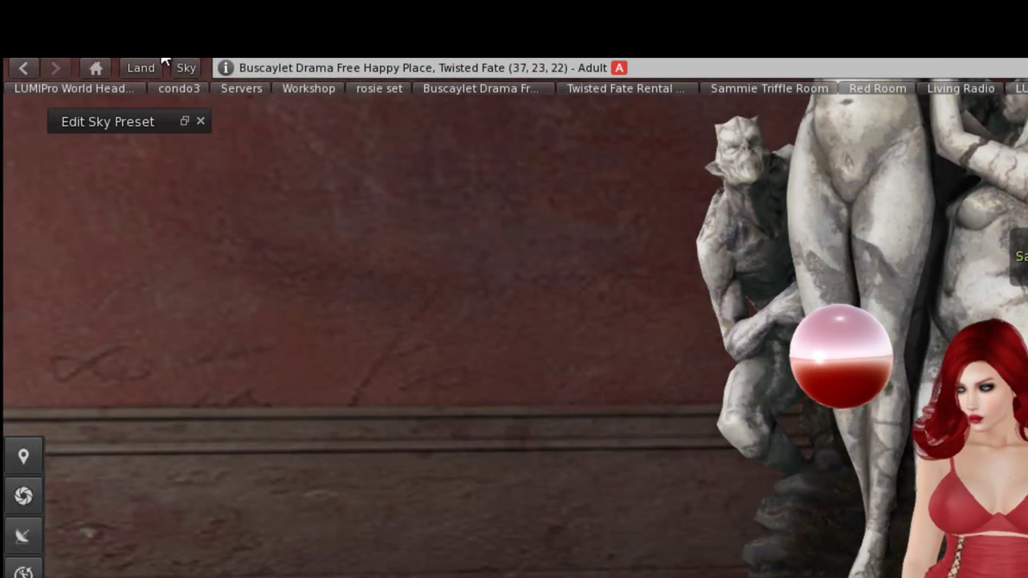
- Set the world's sun position to Midnight
{"action": "left_click", "coordinate": [159, 66]}
{"action": "mouse_move", "coordinate": [207, 421]}
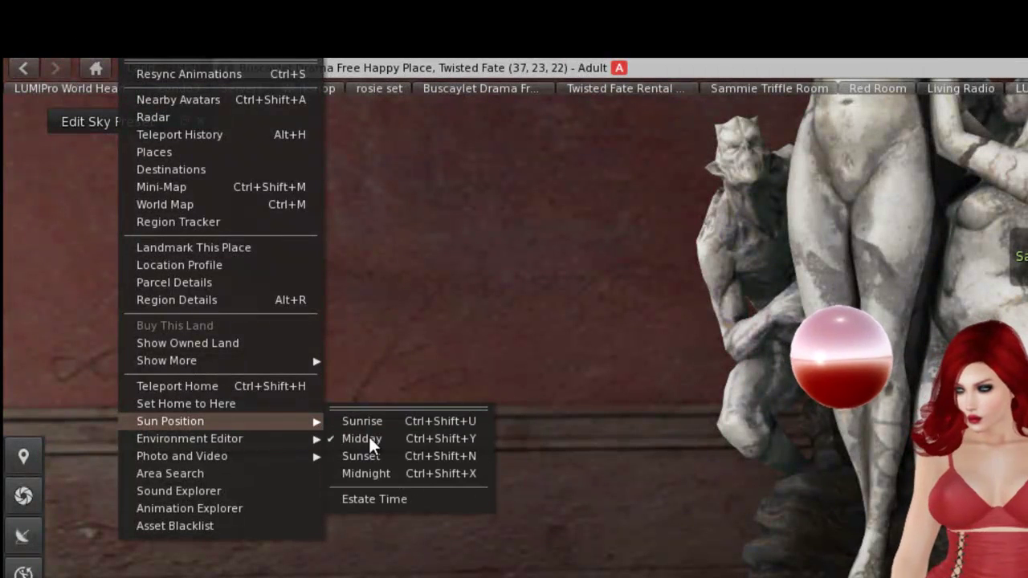
{"action": "left_click", "coordinate": [361, 473]}
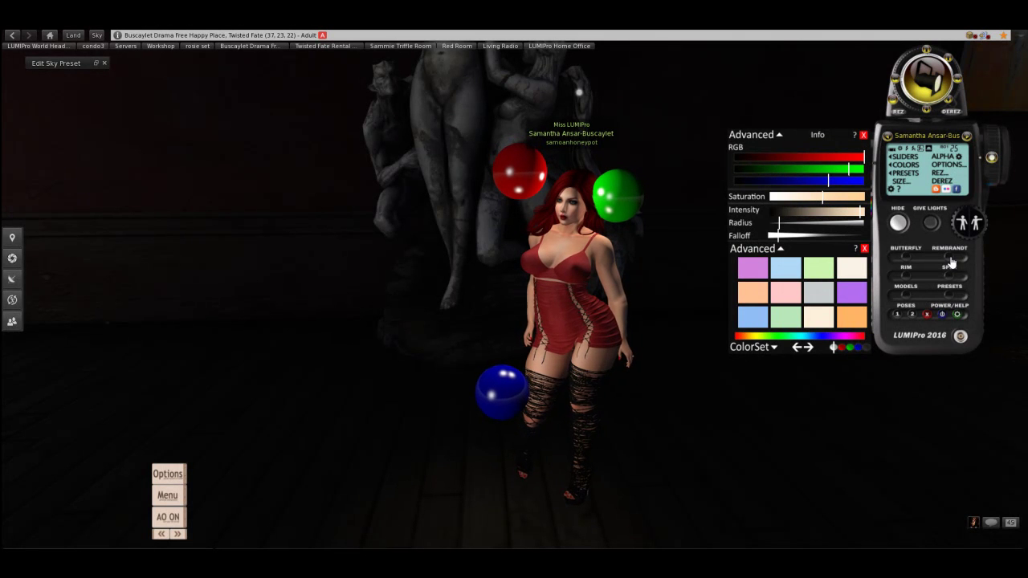
- Display the light information readout and put the model into Pose6 (Couture4F), dismissing the pose list
{"action": "left_click", "coordinate": [771, 138]}
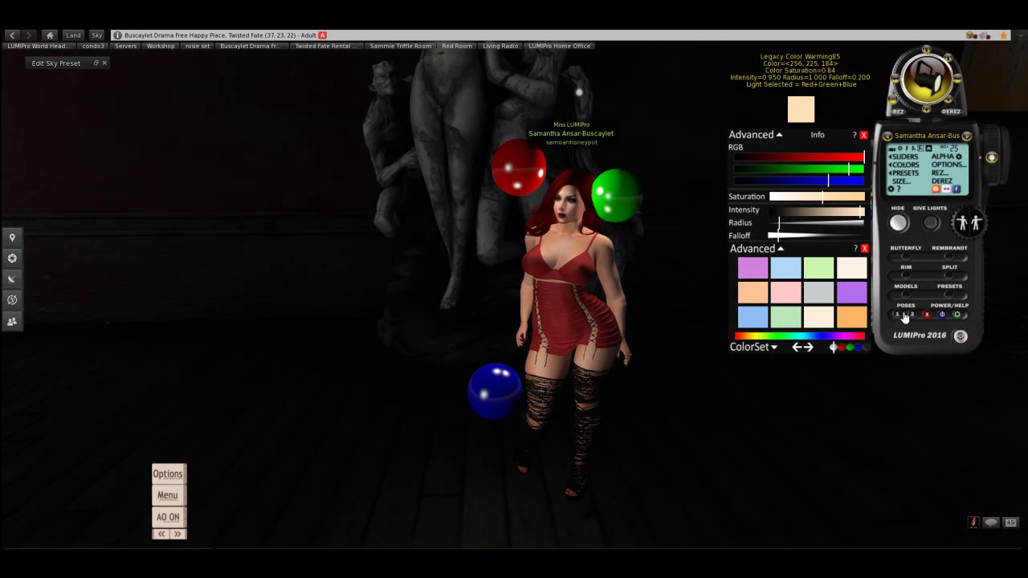
{"action": "left_click", "coordinate": [976, 225]}
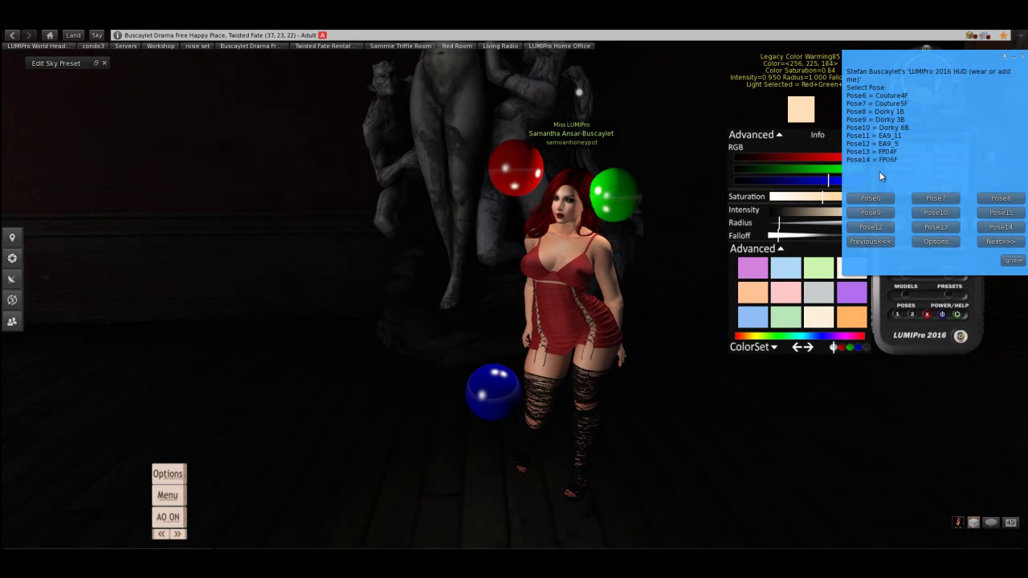
{"action": "left_click", "coordinate": [885, 200]}
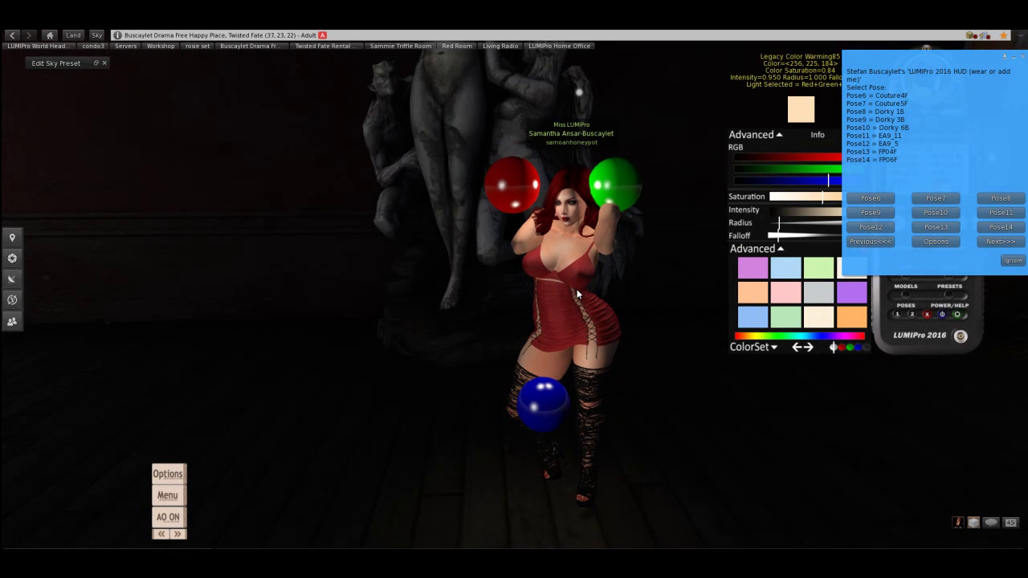
{"action": "left_click", "coordinate": [1015, 262]}
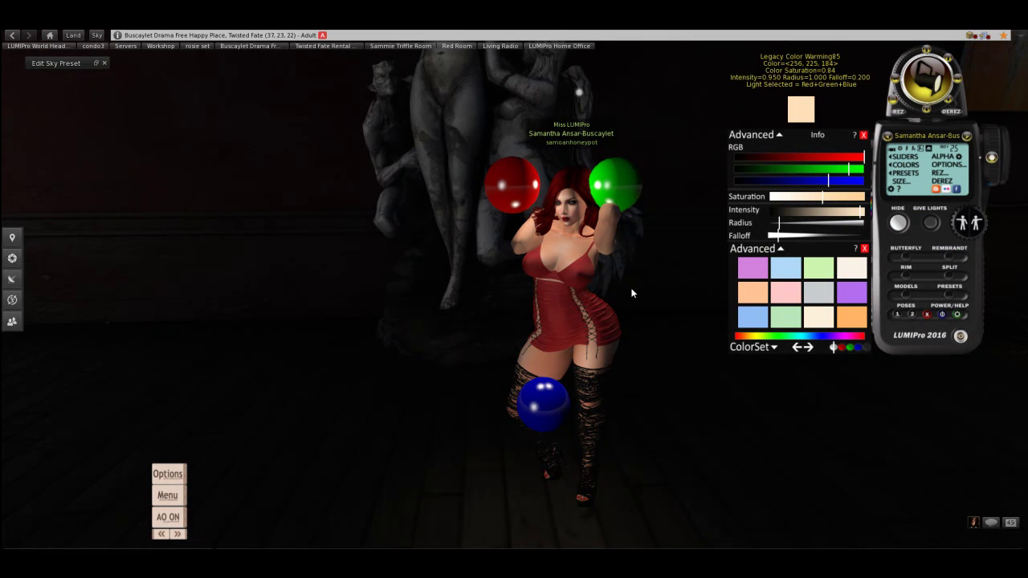
- Examine the lighting on the model's face and body from close up, from above and from a distance
{"action": "scroll", "coordinate": [516, 299], "scroll_direction": "up", "scroll_amount": 3}
{"action": "scroll", "coordinate": [516, 299], "scroll_direction": "up", "scroll_amount": 2}
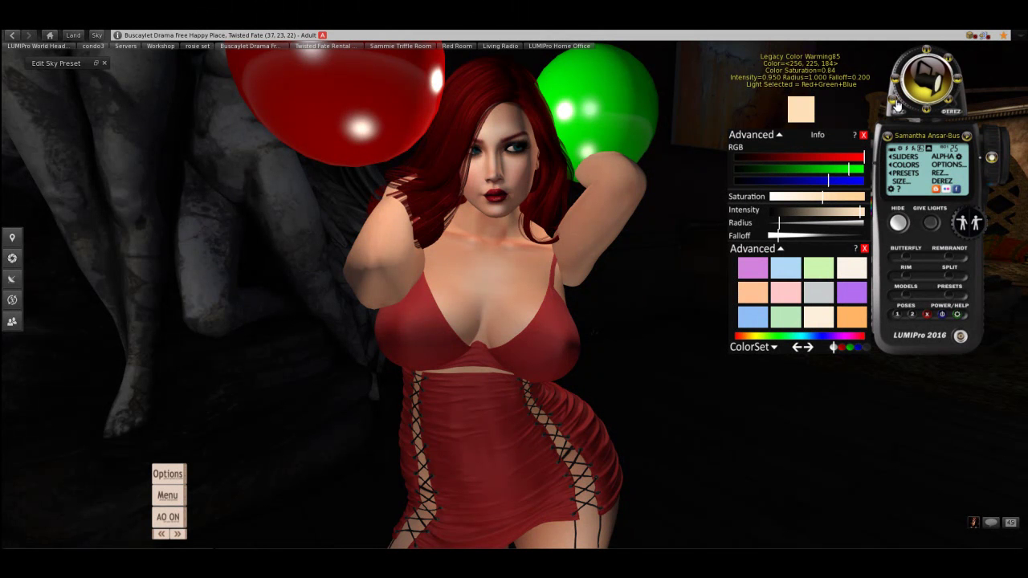
{"action": "left_click_drag", "start_coordinate": [490, 188], "coordinate": [516, 302], "text": "alt"}
{"action": "scroll", "coordinate": [516, 302], "scroll_direction": "up", "scroll_amount": 3}
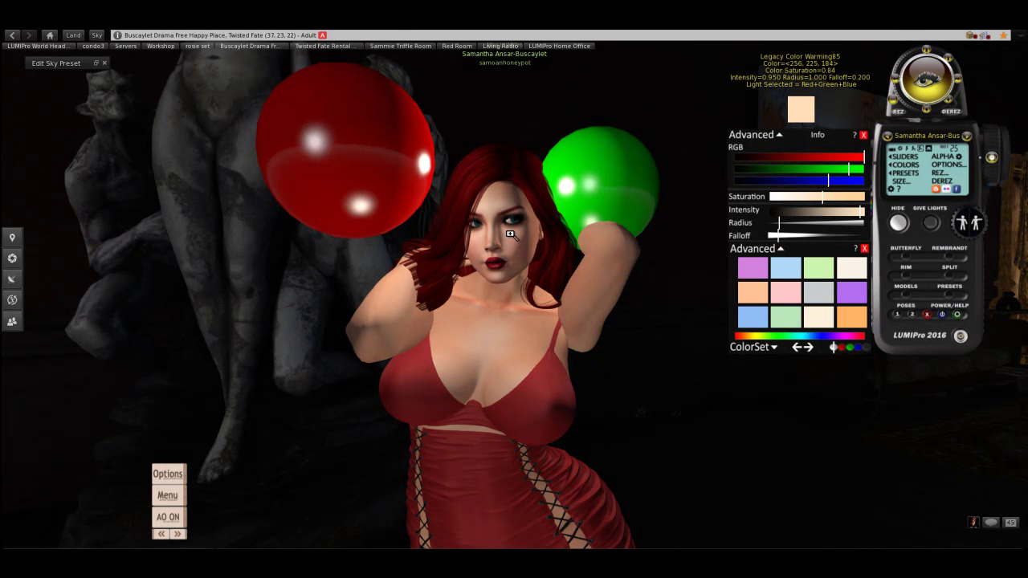
{"action": "scroll", "coordinate": [514, 265], "scroll_direction": "down", "scroll_amount": 5}
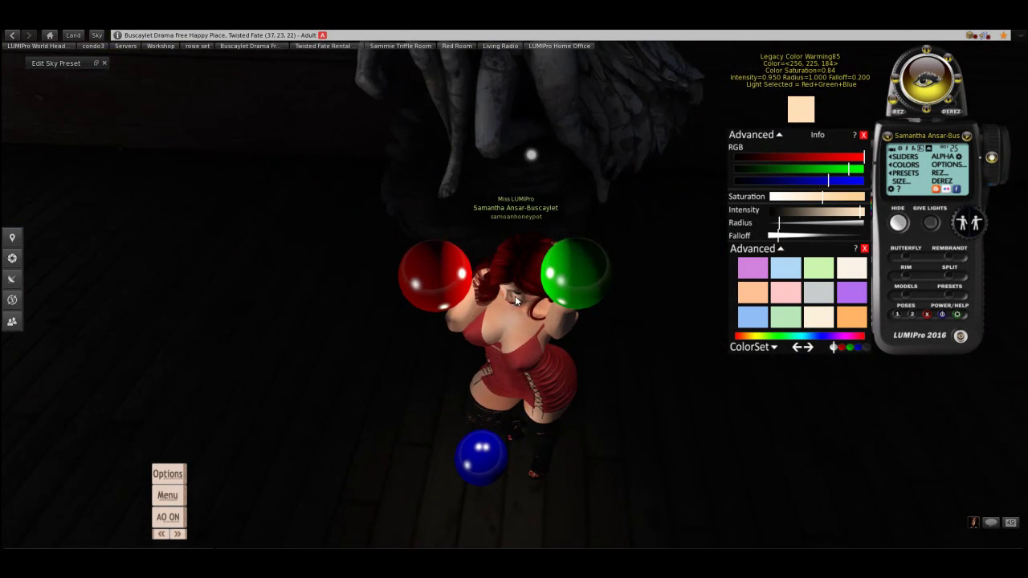
{"action": "scroll", "coordinate": [516, 293], "scroll_direction": "up", "scroll_amount": 5}
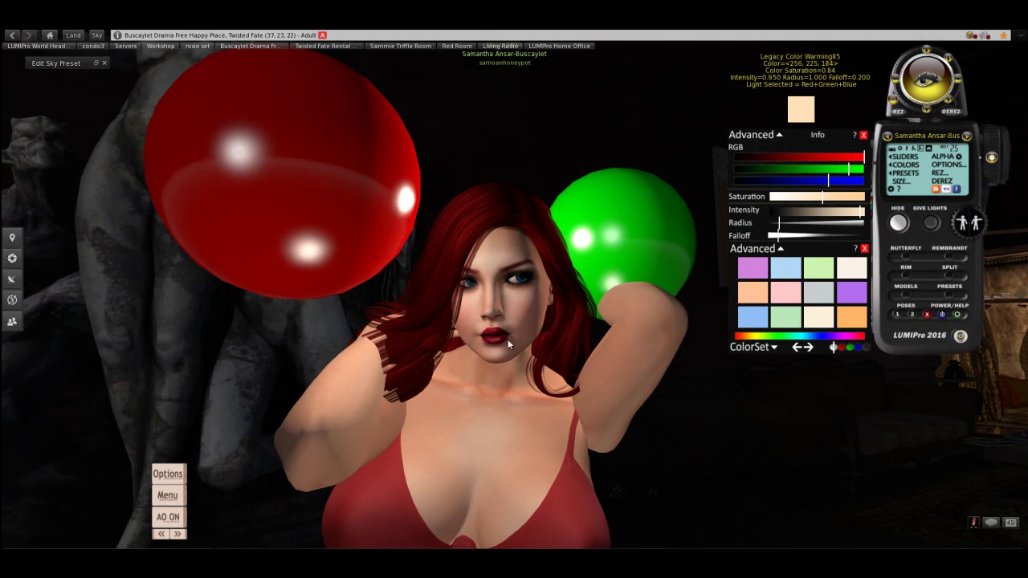
{"action": "scroll", "coordinate": [514, 299], "scroll_direction": "down", "scroll_amount": 5}
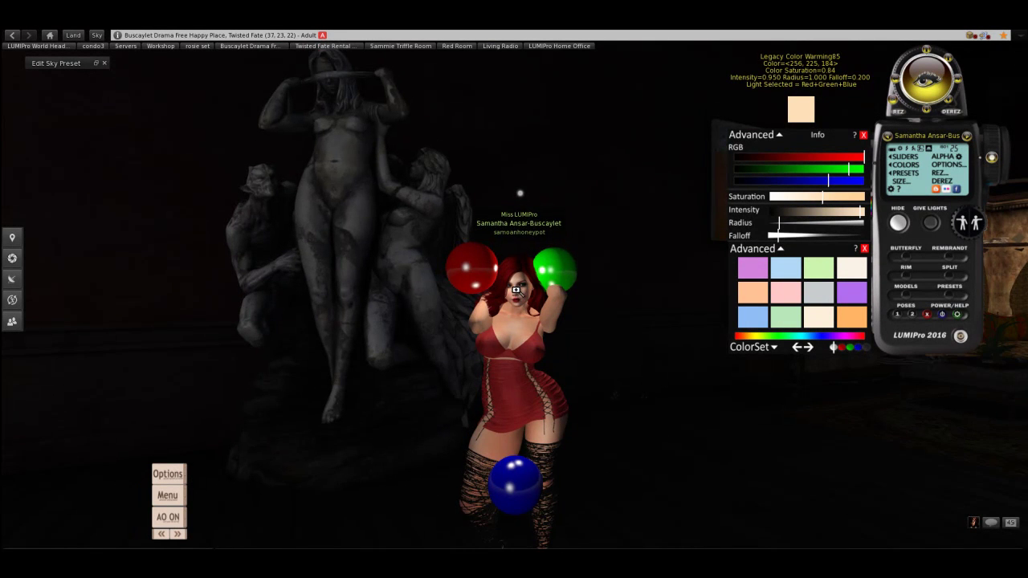
{"action": "scroll", "coordinate": [515, 294], "scroll_direction": "up", "scroll_amount": 5}
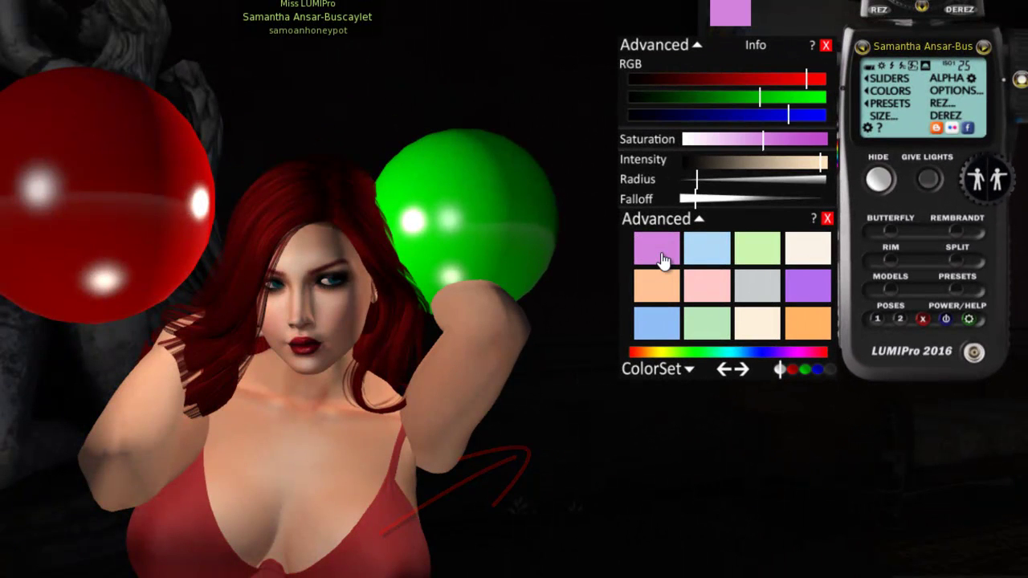
- Try the lavender and pale green color swatches on the lights, and reapply the Rembrandt lighting preset
{"action": "left_click", "coordinate": [661, 259]}
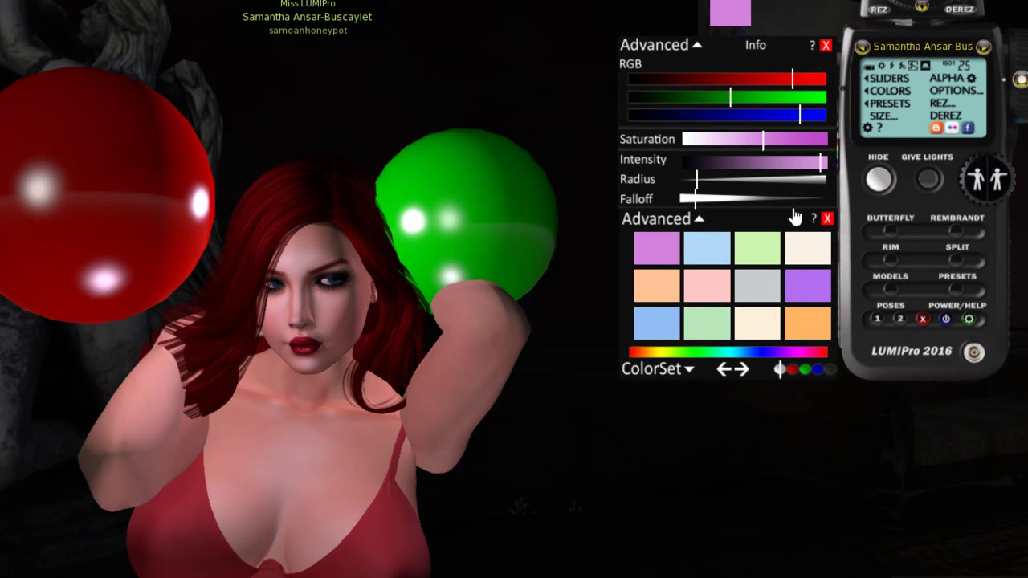
{"action": "left_click", "coordinate": [706, 329]}
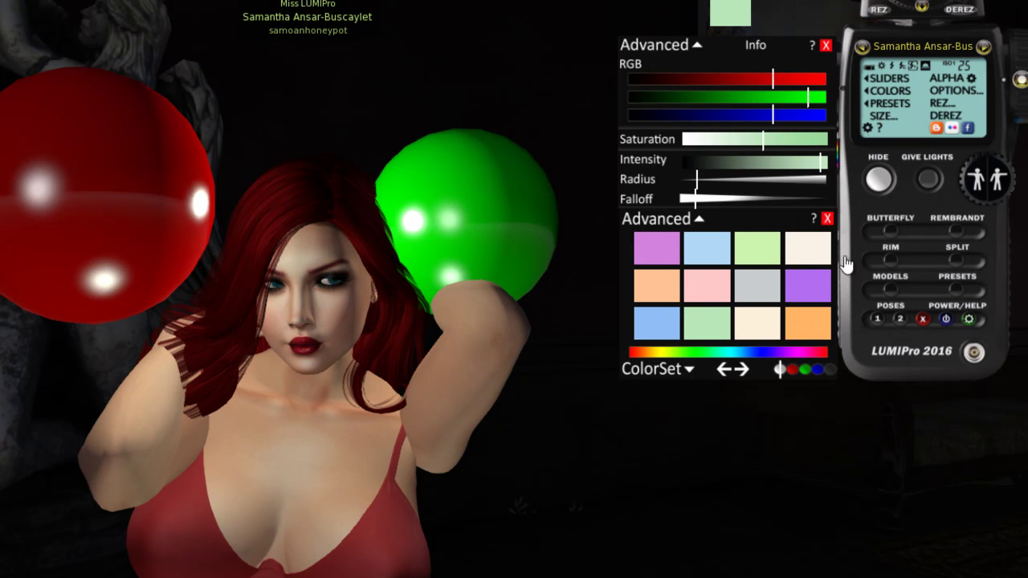
{"action": "left_click", "coordinate": [957, 237]}
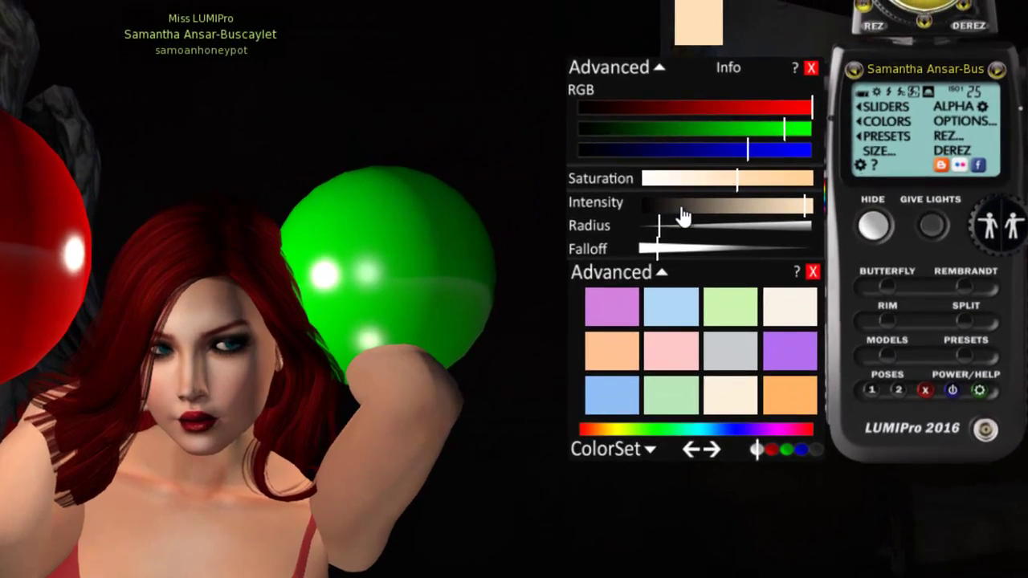
- Lower the intensity of all lights to about a quarter and raise it back to nearly full
{"action": "left_click", "coordinate": [681, 211]}
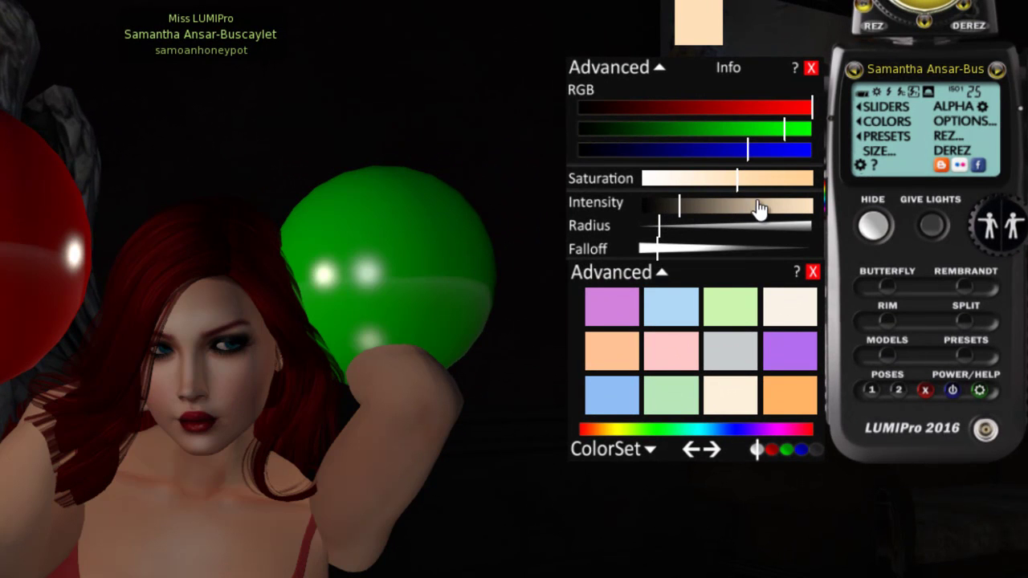
{"action": "left_click", "coordinate": [758, 207]}
{"action": "left_click", "coordinate": [795, 209]}
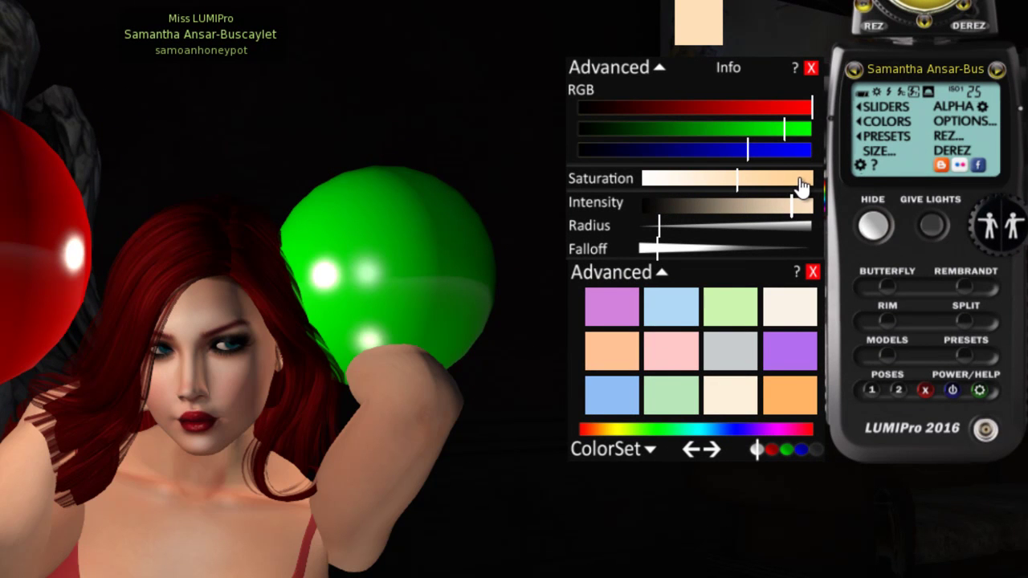
- Try the warm light color at nearly full and almost zero saturation, and settle on about 60 percent of the slider
{"action": "left_click", "coordinate": [801, 183]}
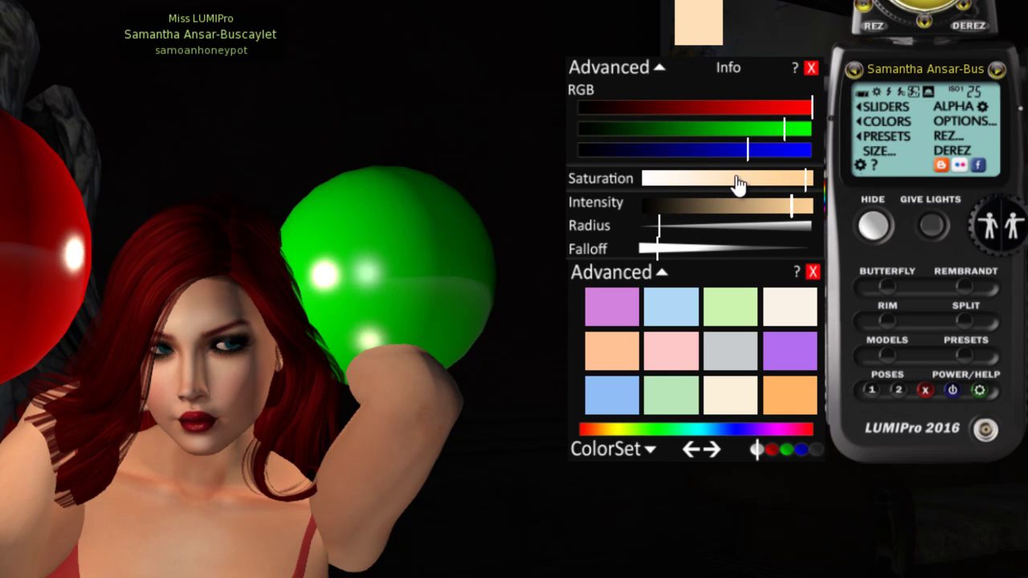
{"action": "left_click", "coordinate": [648, 183]}
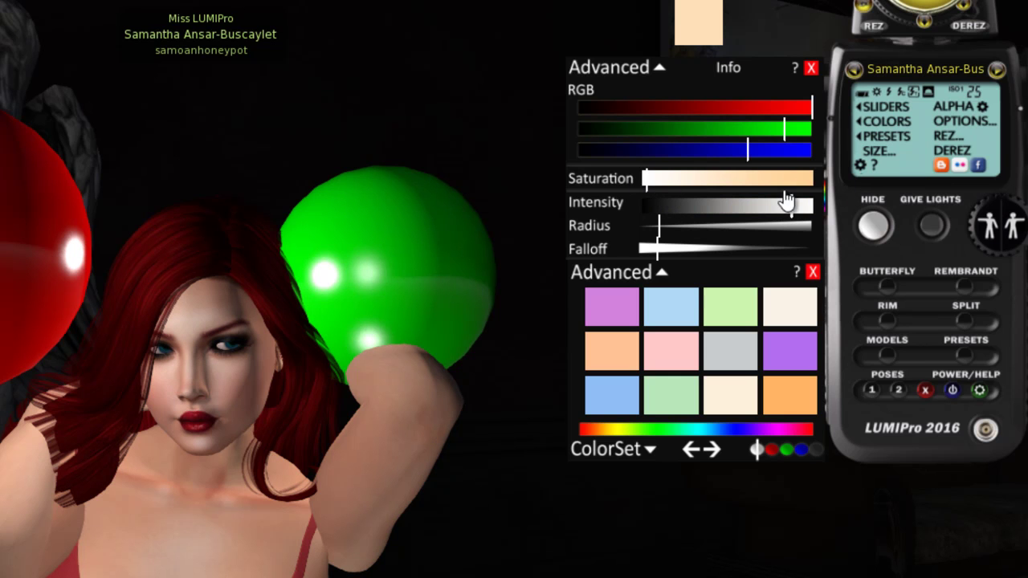
{"action": "left_click", "coordinate": [748, 179]}
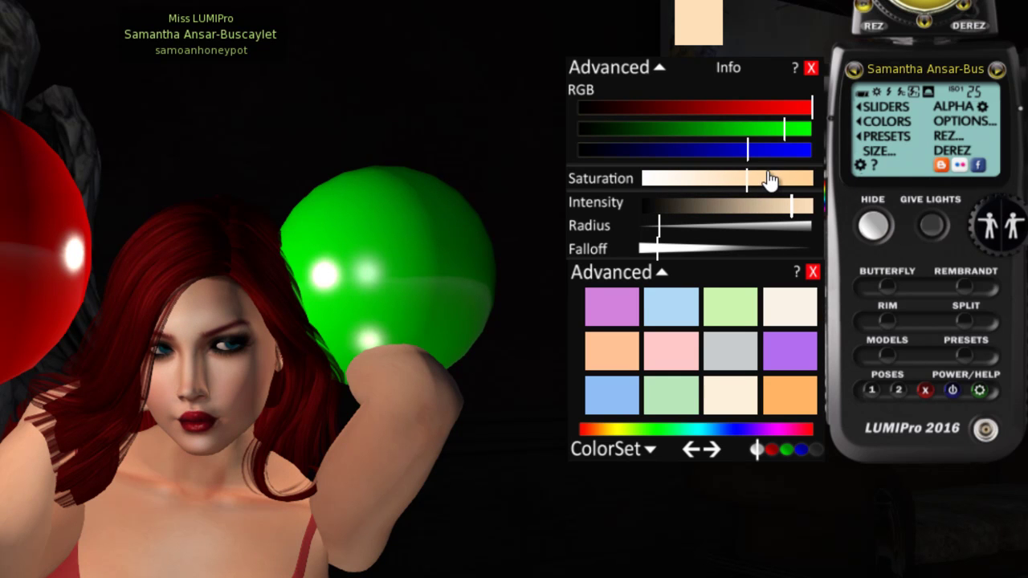
- Apply the Cold Lavender swatch to all lights, try its saturation extremes, and set the color saturation to 0.92
{"action": "left_click", "coordinate": [616, 321]}
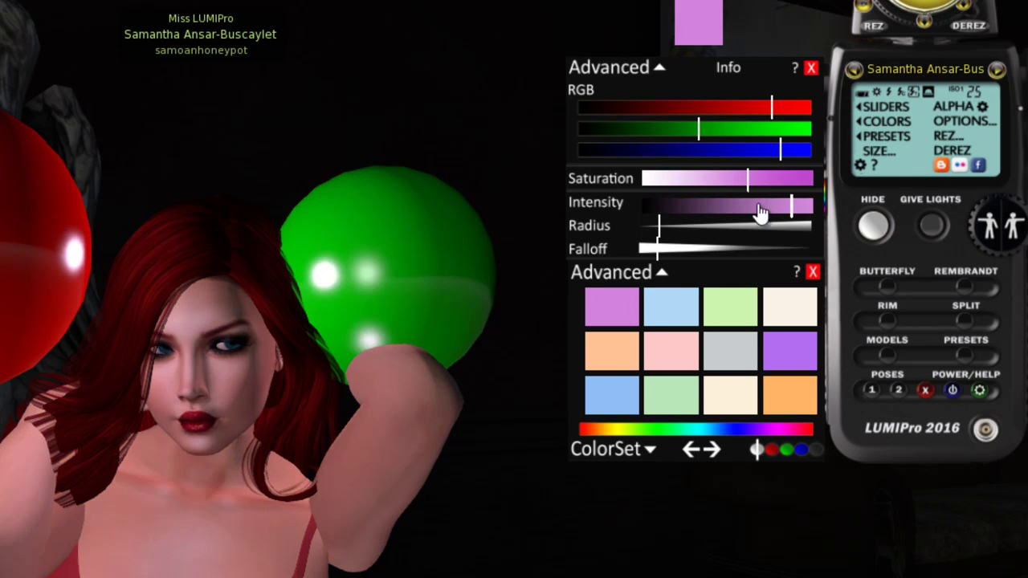
{"action": "left_click", "coordinate": [808, 181]}
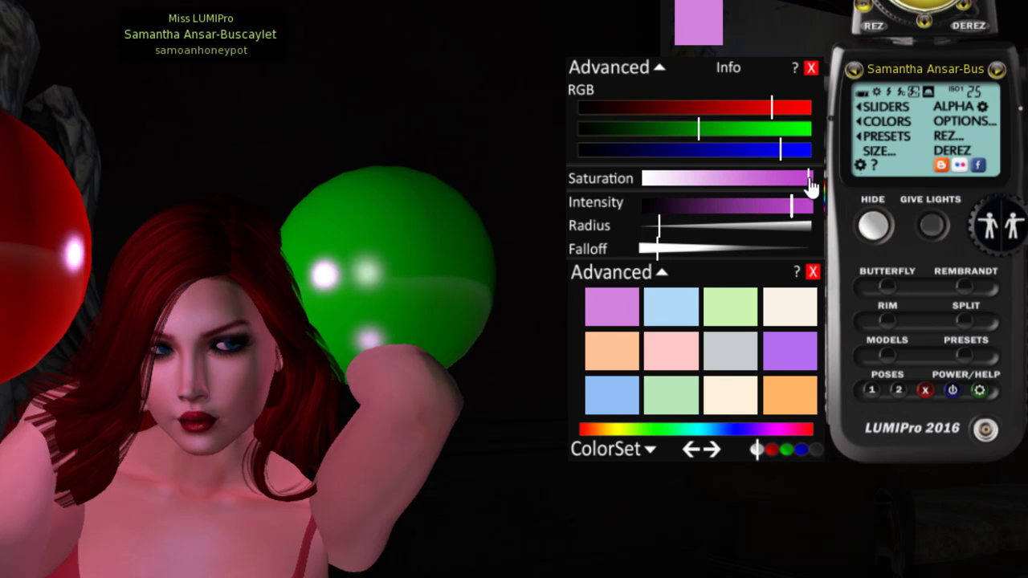
{"action": "left_click", "coordinate": [649, 180]}
{"action": "left_click", "coordinate": [677, 180]}
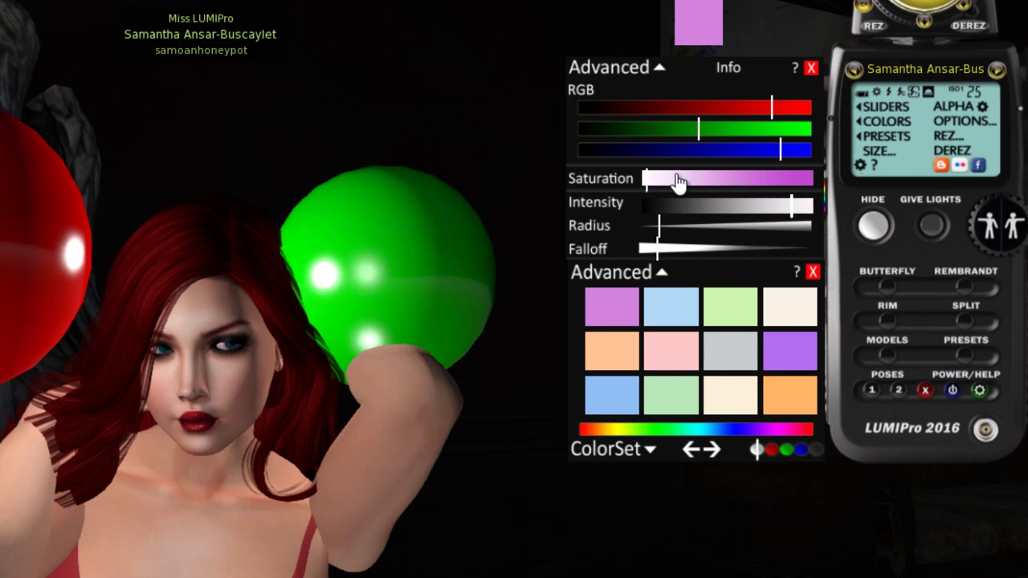
{"action": "left_click_drag", "start_coordinate": [720, 187], "coordinate": [750, 186]}
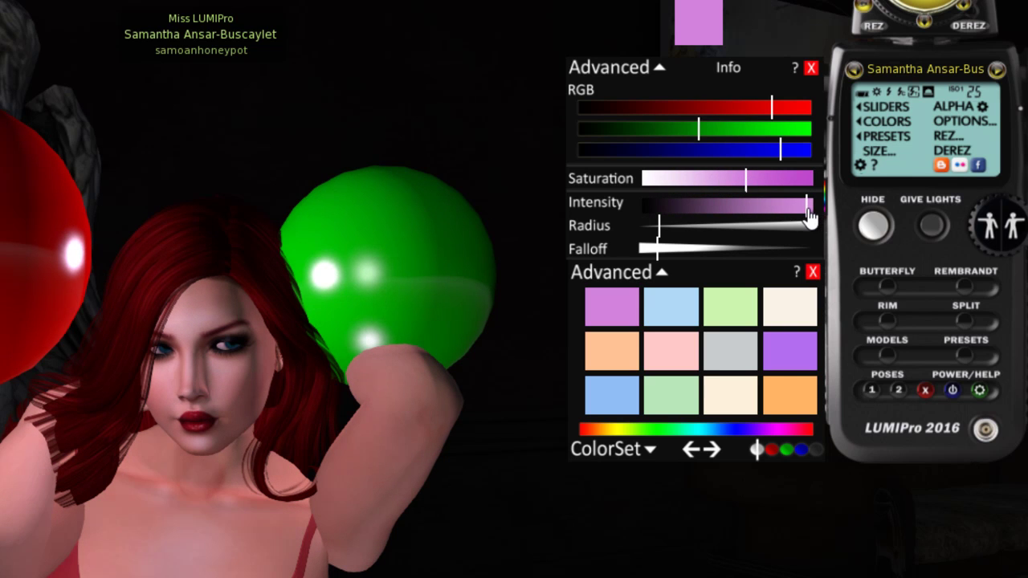
- Set the intensity of all lights to about 0.826 and their radius to 20
{"action": "mouse_move", "coordinate": [808, 212]}
{"action": "left_mouse_down"}
{"action": "mouse_move", "coordinate": [656, 218]}
{"action": "mouse_move", "coordinate": [657, 209]}
{"action": "mouse_move", "coordinate": [788, 214]}
{"action": "left_mouse_up"}
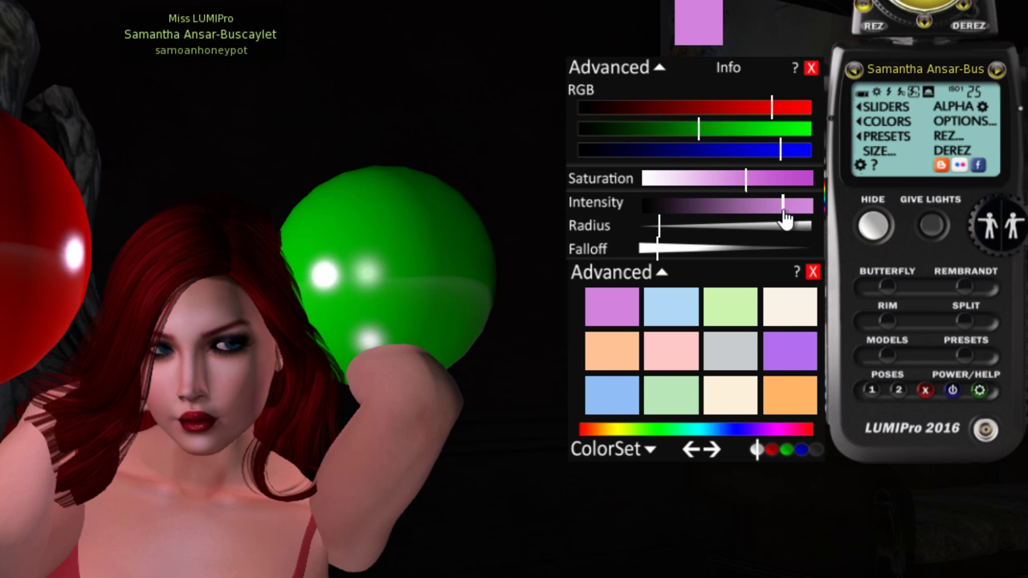
{"action": "scroll", "coordinate": [182, 370], "scroll_direction": "down", "scroll_amount": 5}
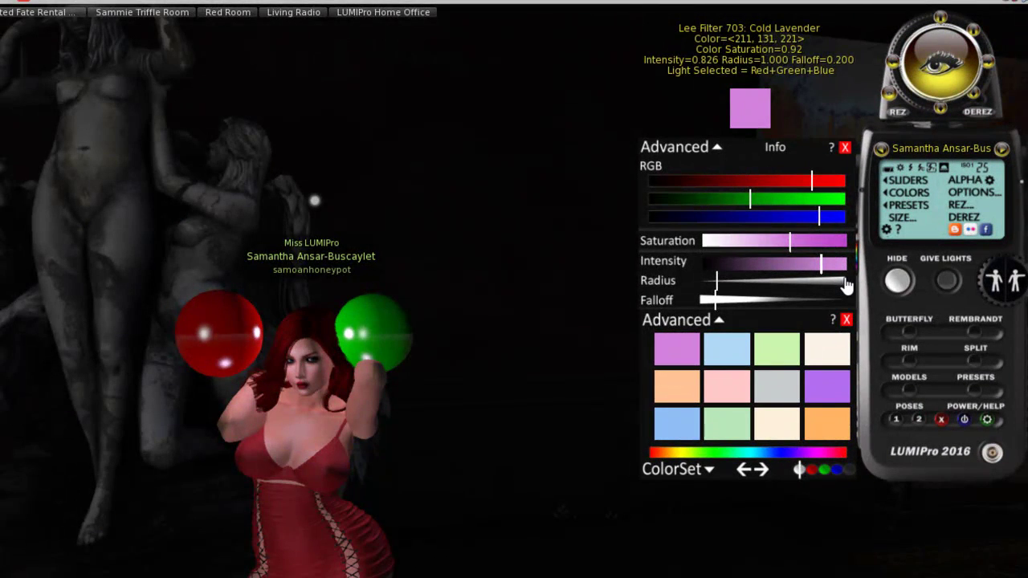
{"action": "left_click", "coordinate": [845, 283]}
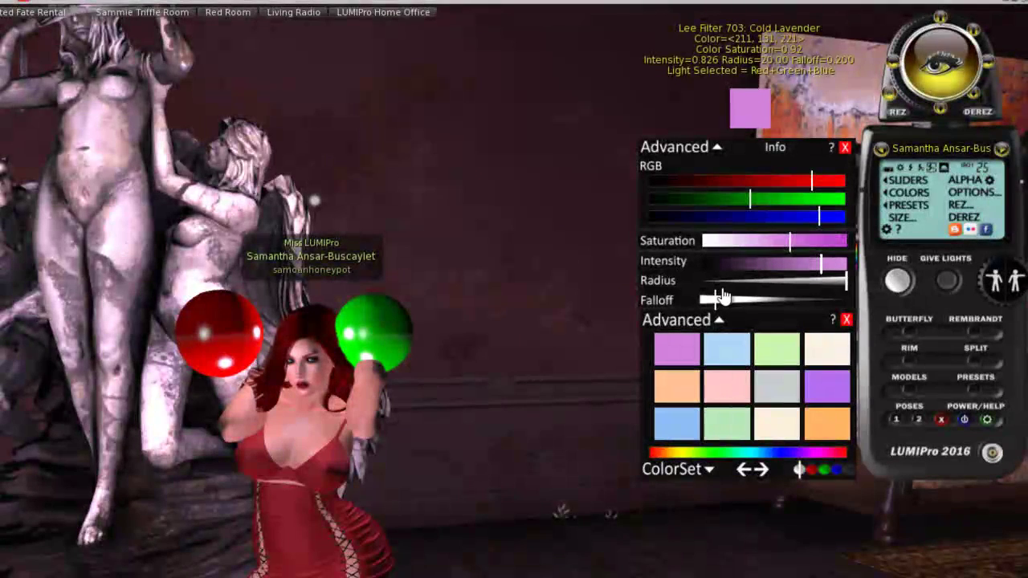
- Reduce the radius of all lights to 0.983, and apply the Rembrandt lighting preset to the model
{"action": "left_click", "coordinate": [720, 283]}
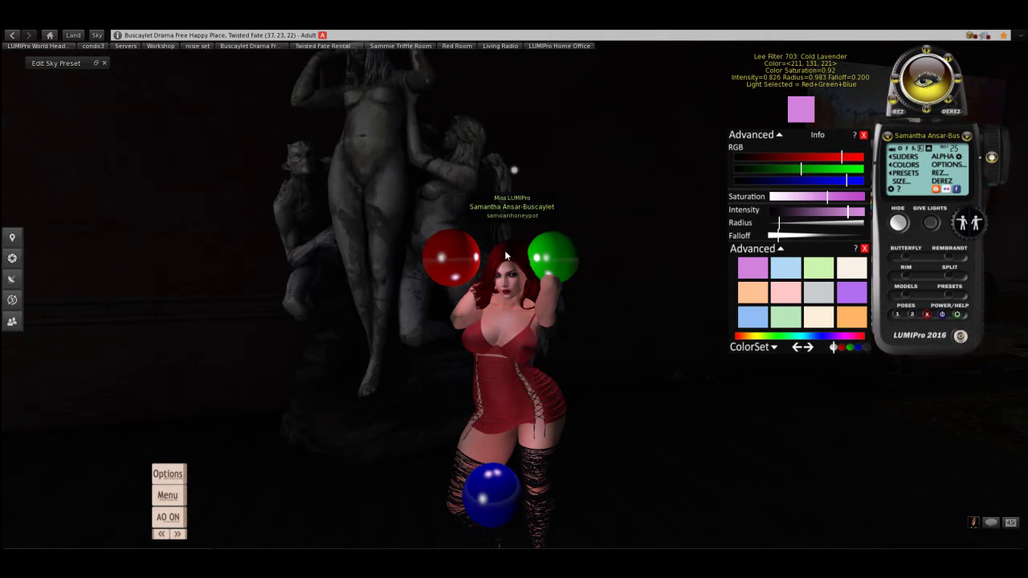
{"action": "left_click", "coordinate": [951, 262]}
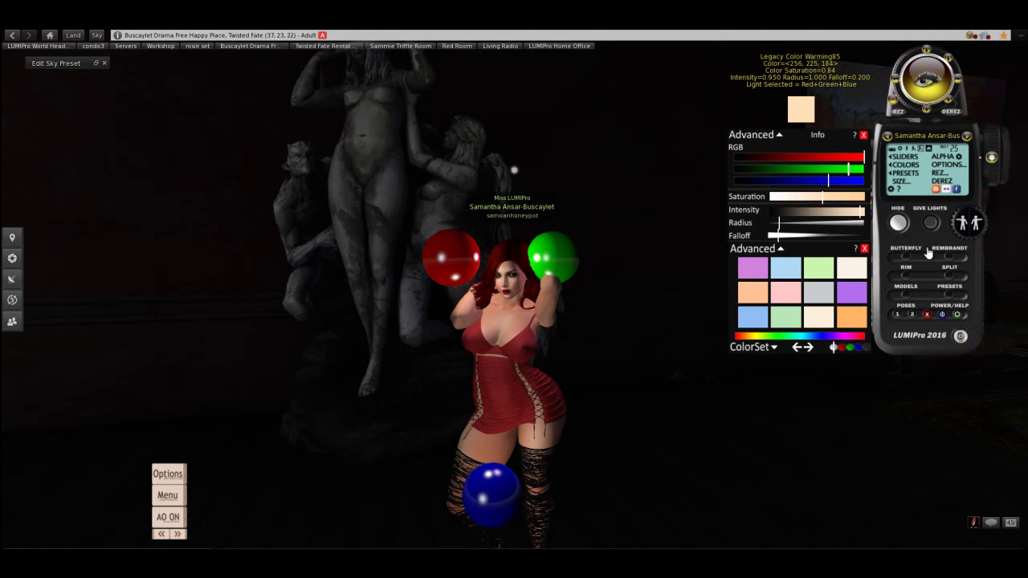
- With only the red light selected, drop its intensity to zero, try about 70 and 17 percent, and settle on about 55 percent
{"action": "left_click", "coordinate": [772, 214]}
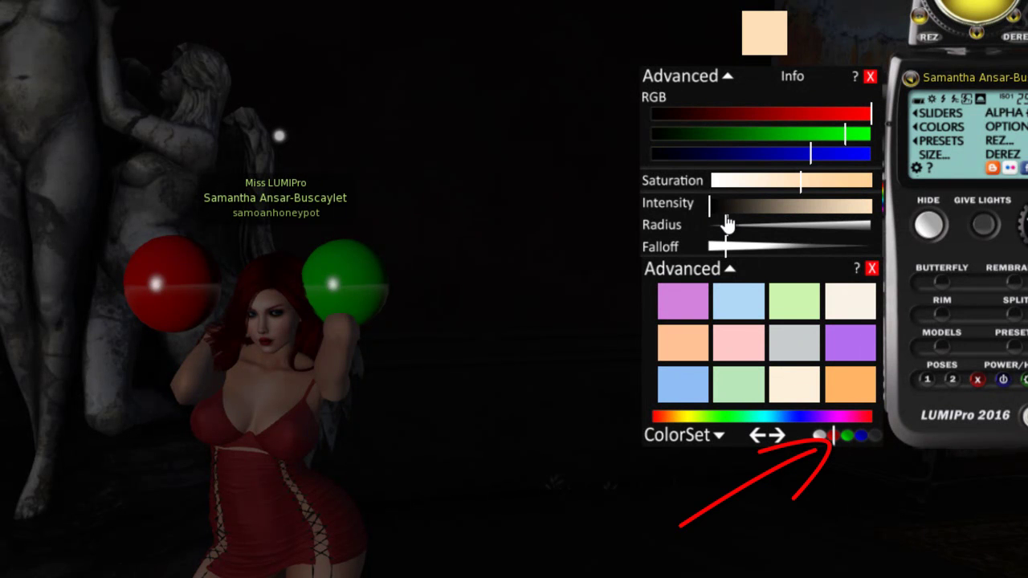
{"action": "left_click_drag", "start_coordinate": [737, 210], "coordinate": [820, 209]}
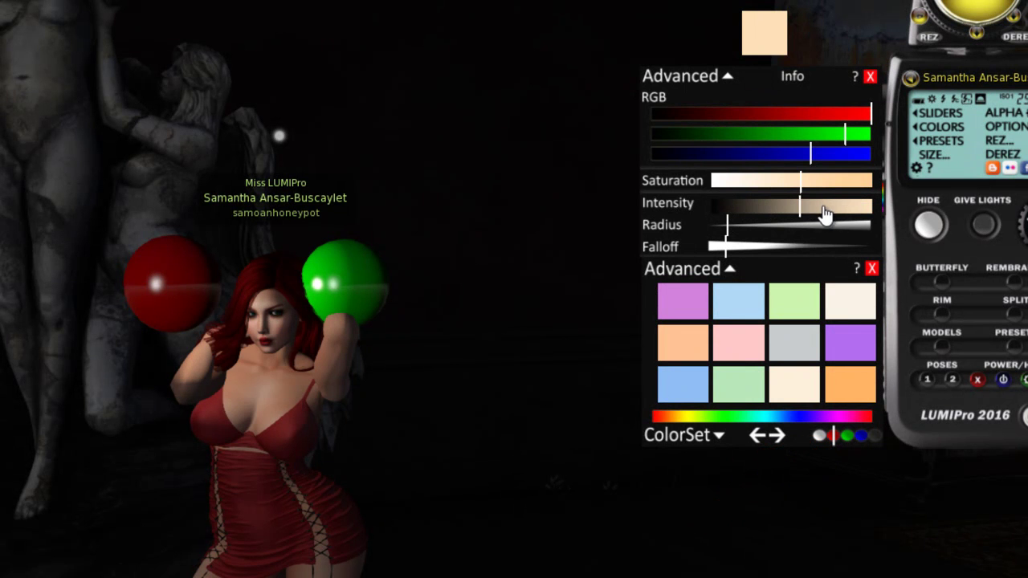
{"action": "scroll", "coordinate": [281, 349], "scroll_direction": "up", "scroll_amount": 3}
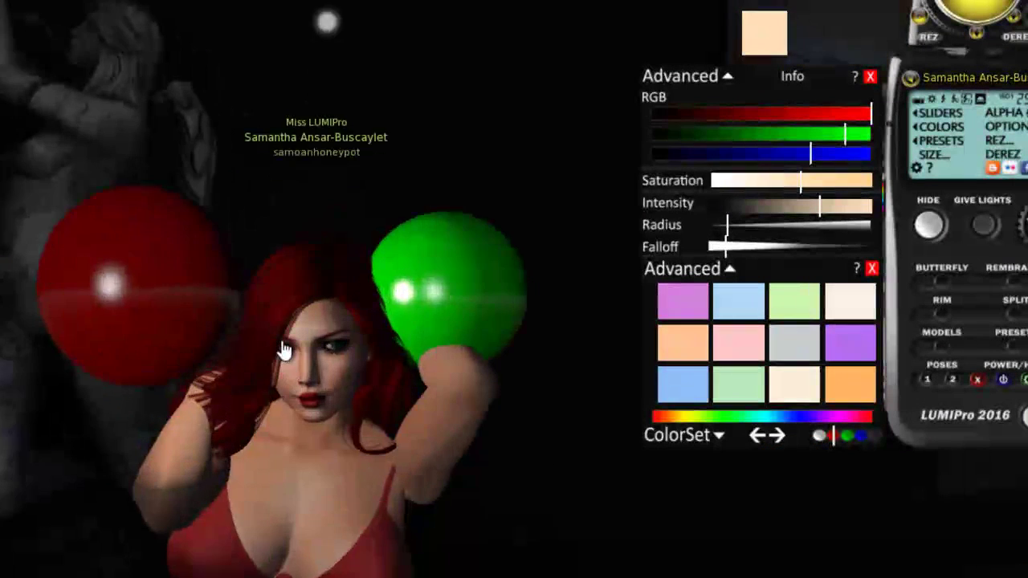
{"action": "scroll", "coordinate": [282, 349], "scroll_direction": "up", "scroll_amount": 3}
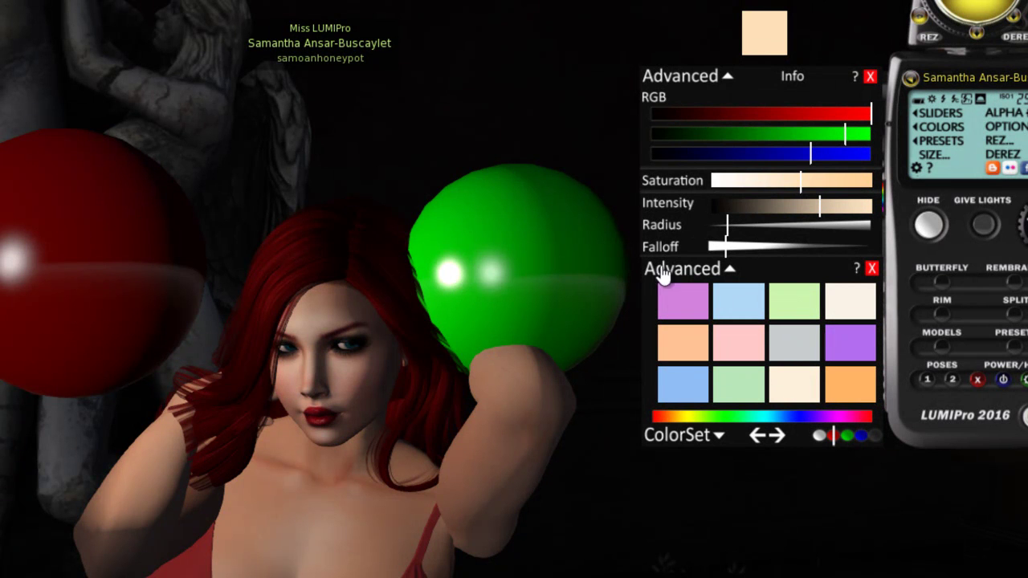
{"action": "left_click", "coordinate": [738, 207]}
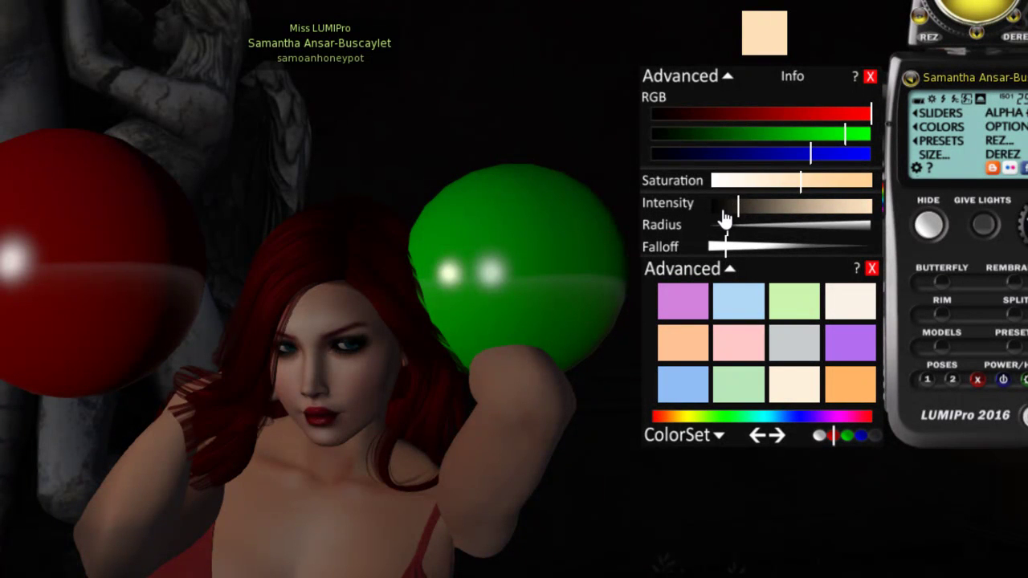
{"action": "left_click_drag", "start_coordinate": [724, 211], "coordinate": [802, 212]}
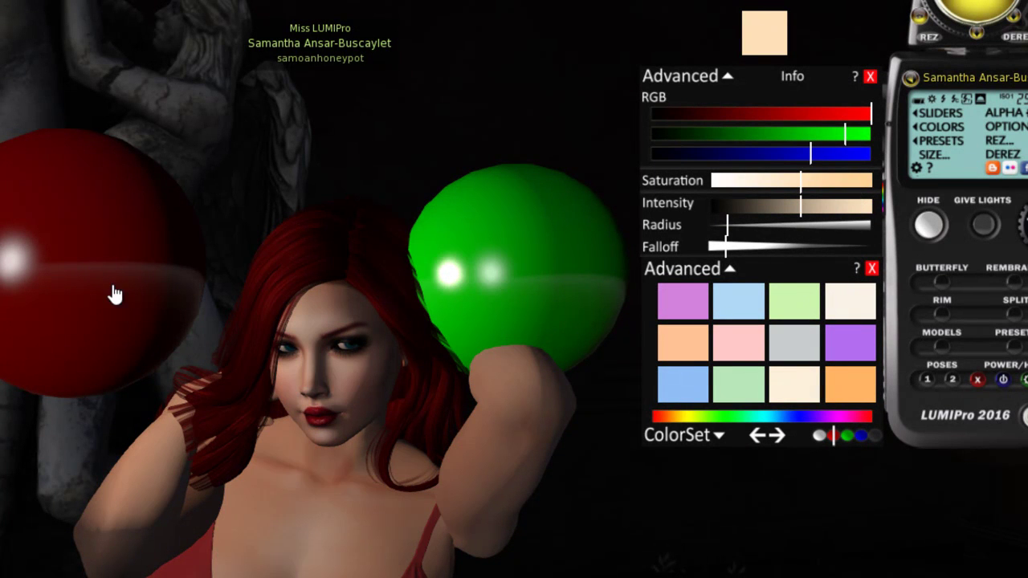
- Try the pale pink swatch on the red light with intensity at about 36 percent and saturation at about 95 percent of the sliders
{"action": "left_click_drag", "start_coordinate": [345, 441], "coordinate": [280, 351], "text": "alt"}
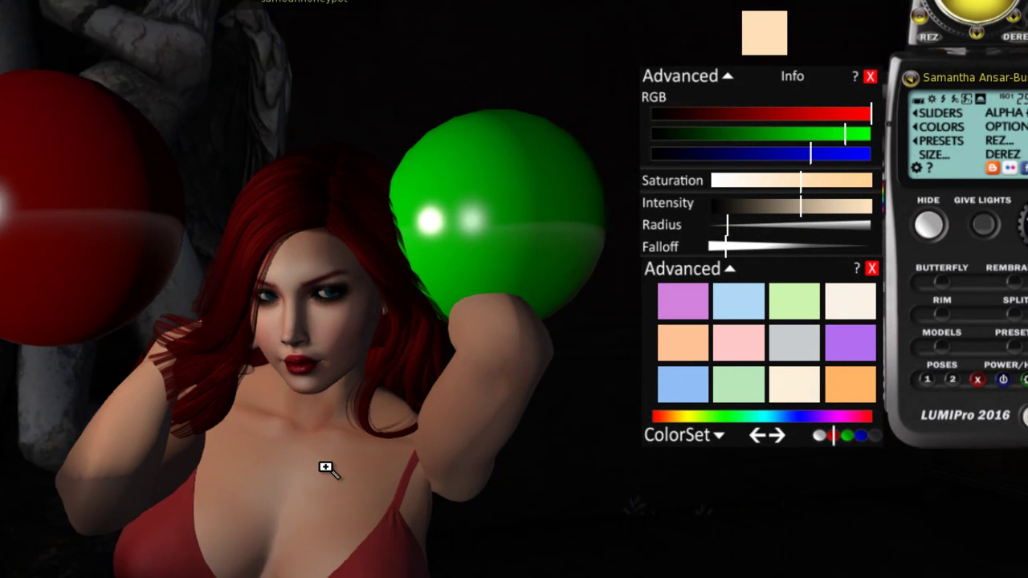
{"action": "key", "text": "Escape"}
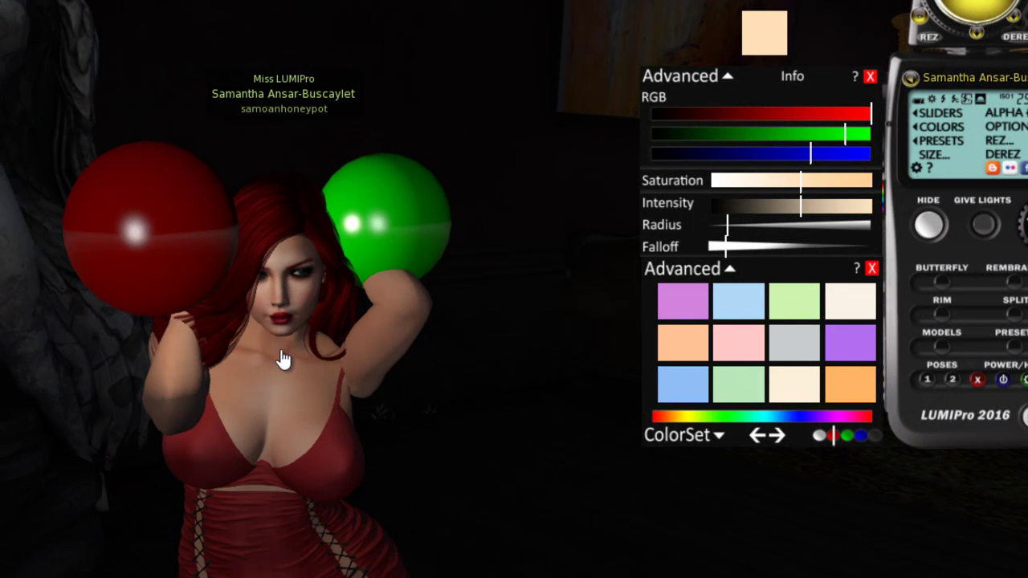
{"action": "scroll", "coordinate": [281, 358], "scroll_direction": "up", "scroll_amount": 2}
{"action": "scroll", "coordinate": [282, 356], "scroll_direction": "down", "scroll_amount": 2}
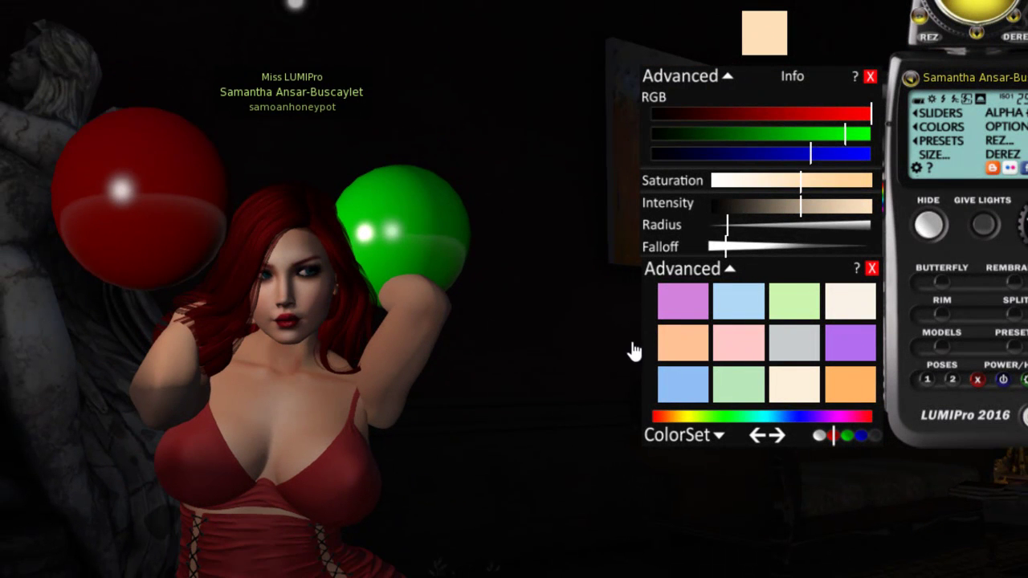
{"action": "left_click", "coordinate": [680, 309]}
{"action": "left_click", "coordinate": [742, 346]}
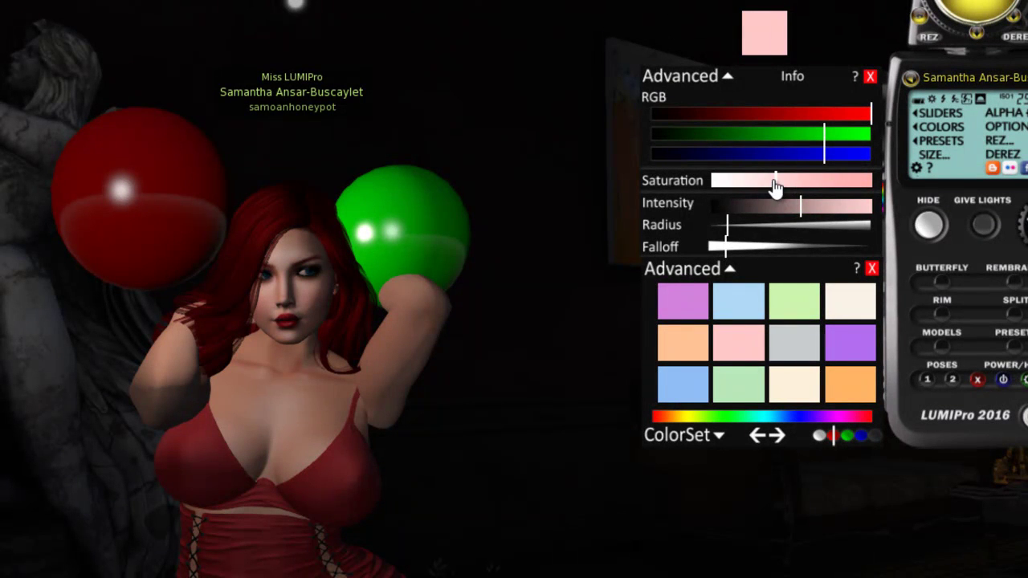
{"action": "left_click", "coordinate": [780, 204]}
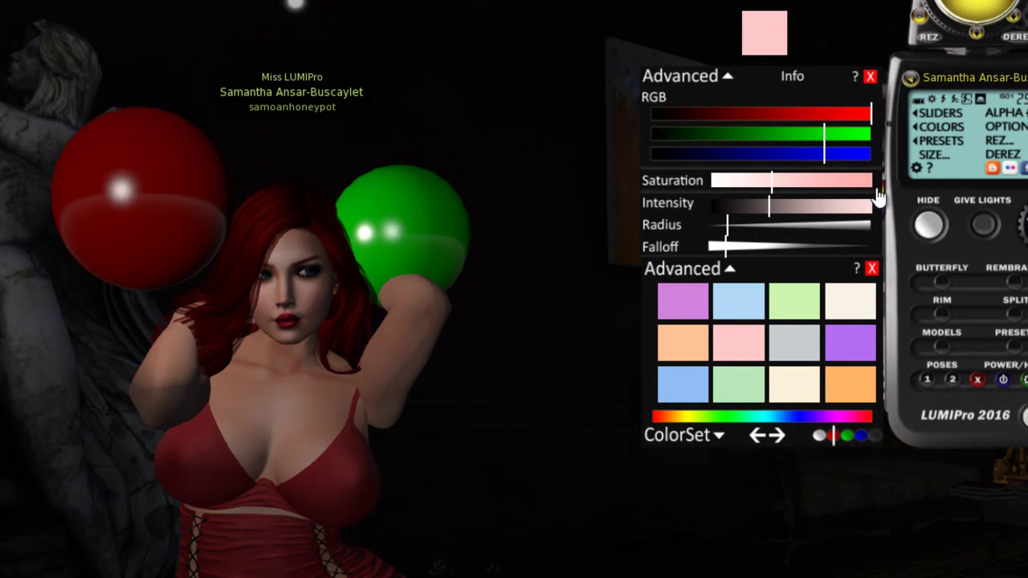
{"action": "left_click", "coordinate": [865, 183]}
{"action": "left_click_drag", "start_coordinate": [367, 222], "coordinate": [262, 386], "text": "alt"}
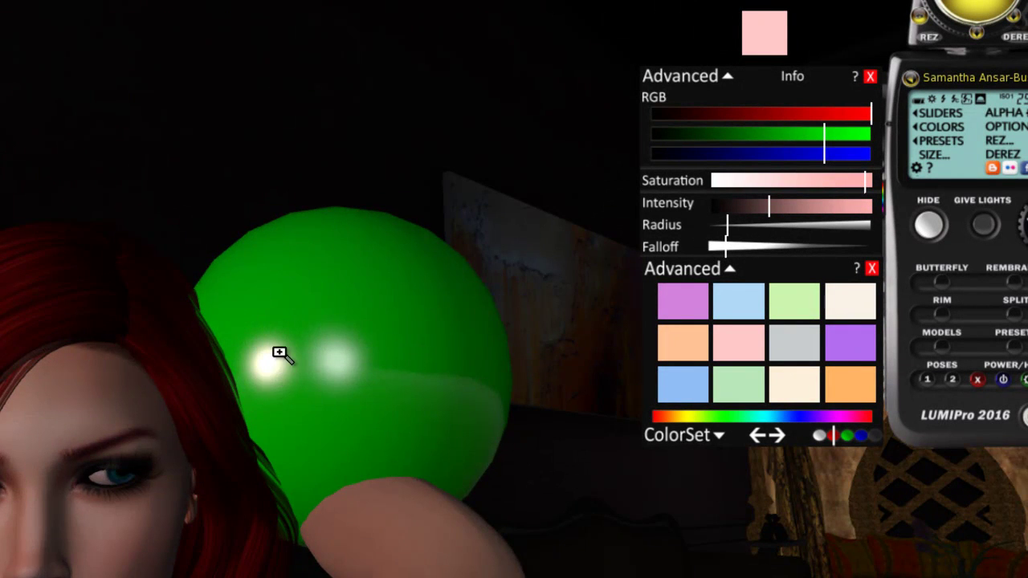
{"action": "key", "text": "Escape"}
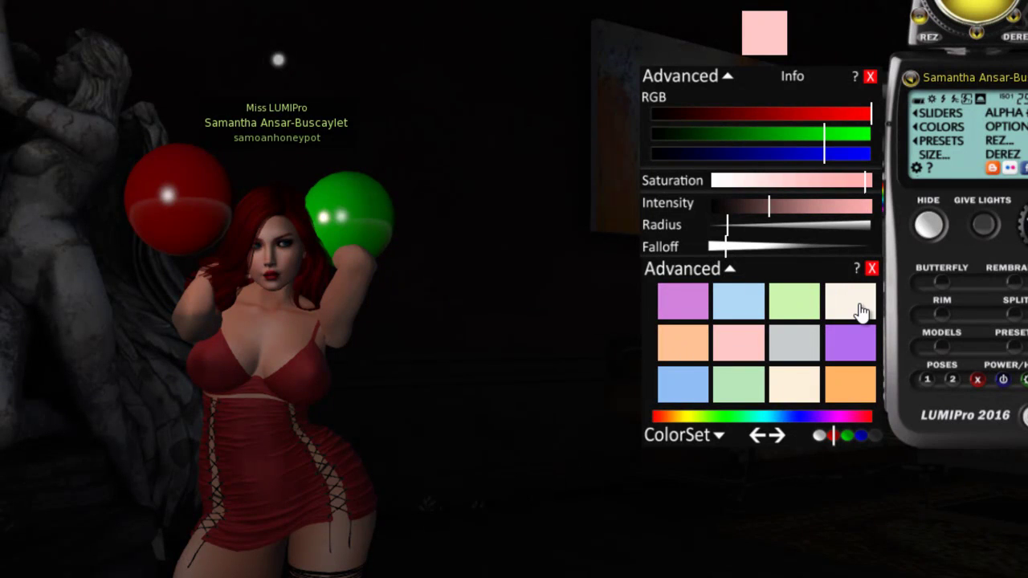
- Apply the Lee Filter 604: Full C.T. Eight Five swatch to the red light, with intensity 0.972 and color saturation 0.68
{"action": "left_click", "coordinate": [687, 352]}
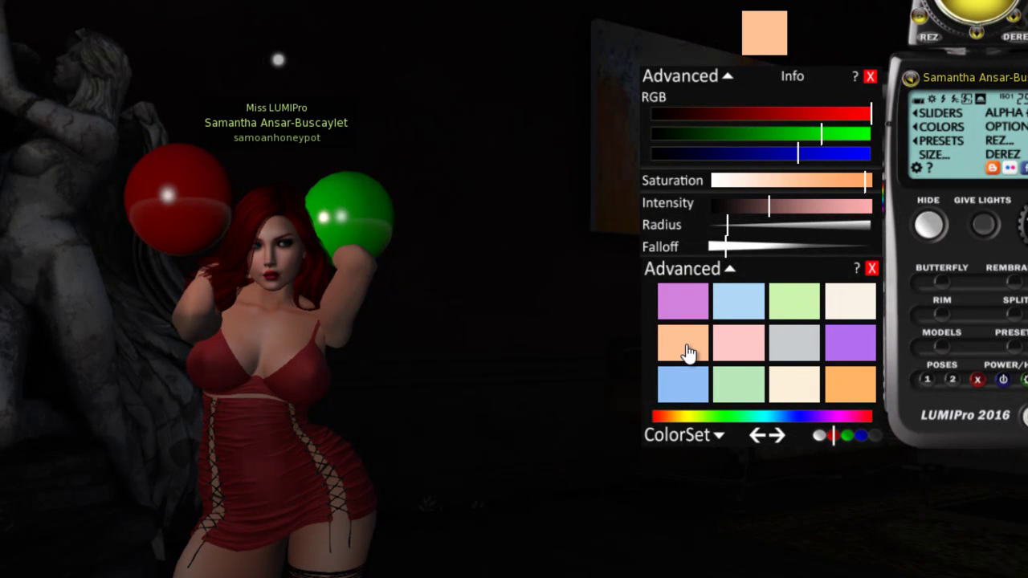
{"action": "left_click", "coordinate": [831, 207]}
{"action": "left_click", "coordinate": [867, 208]}
{"action": "left_click", "coordinate": [825, 182]}
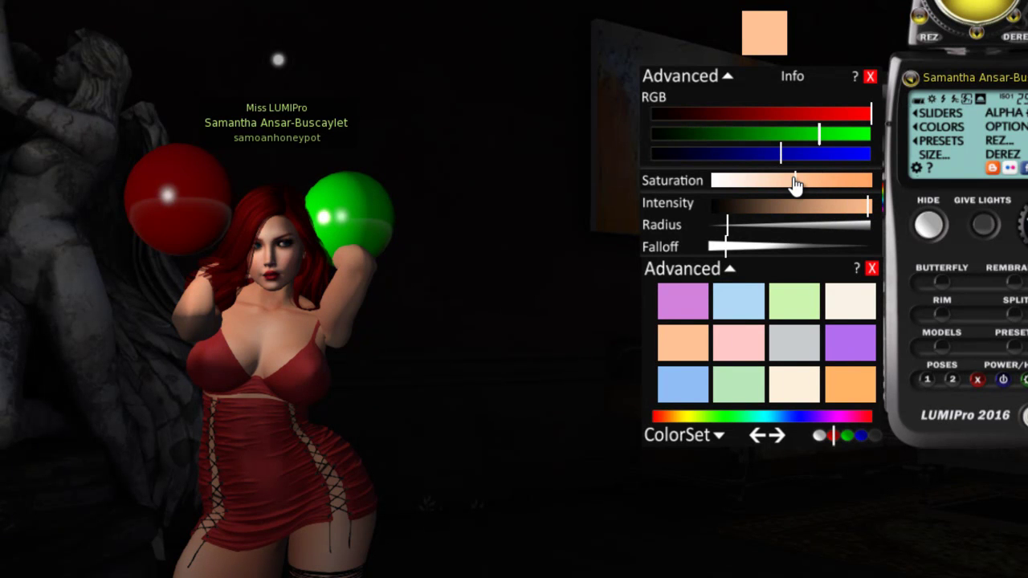
{"action": "left_click", "coordinate": [784, 182]}
- Hide the HUD and light spheres, preview a snapshot of the model, close it without saving, and show the HUD again
{"action": "left_click_drag", "start_coordinate": [287, 294], "coordinate": [279, 344], "text": "alt"}
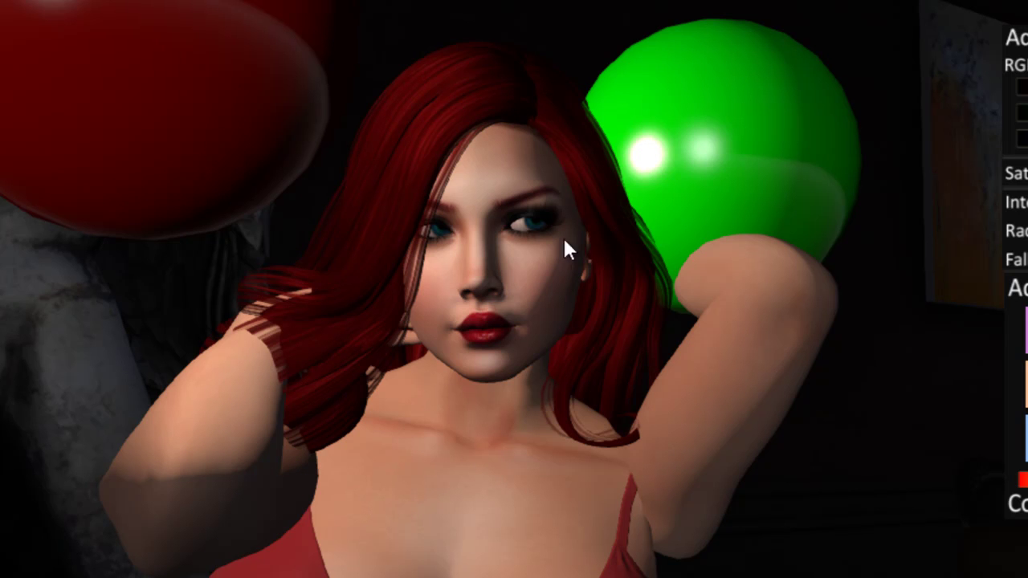
{"action": "left_click_drag", "start_coordinate": [493, 314], "coordinate": [538, 414], "text": "alt"}
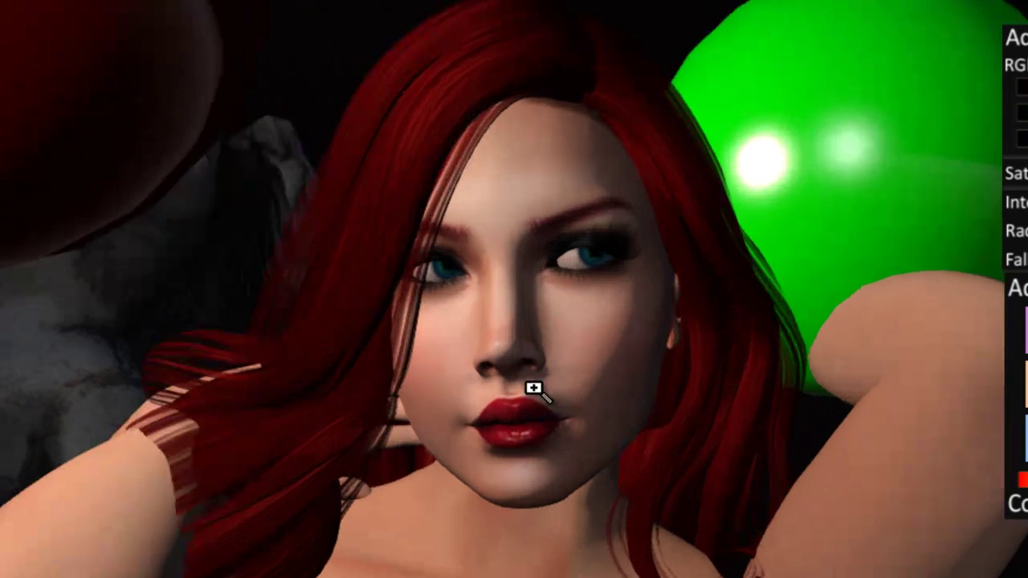
{"action": "scroll", "coordinate": [537, 410], "scroll_direction": "down", "scroll_amount": 5}
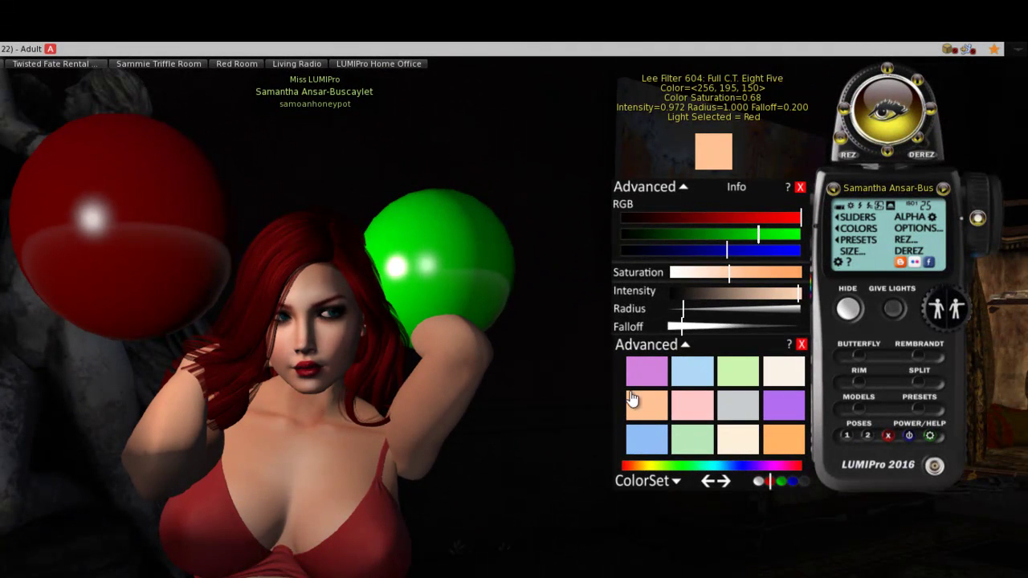
{"action": "left_click", "coordinate": [849, 311]}
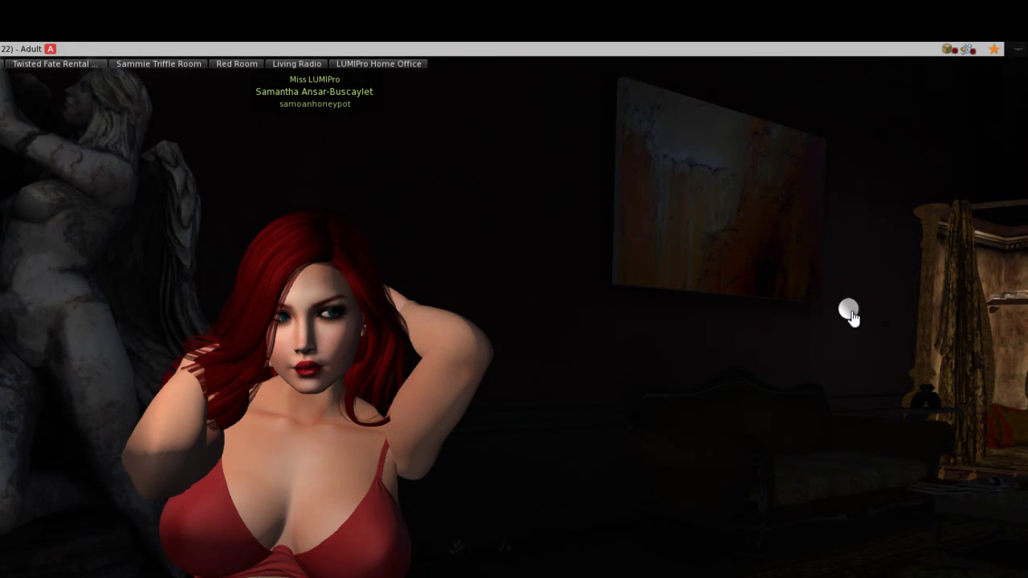
{"action": "key", "text": "ctrl+shift+s"}
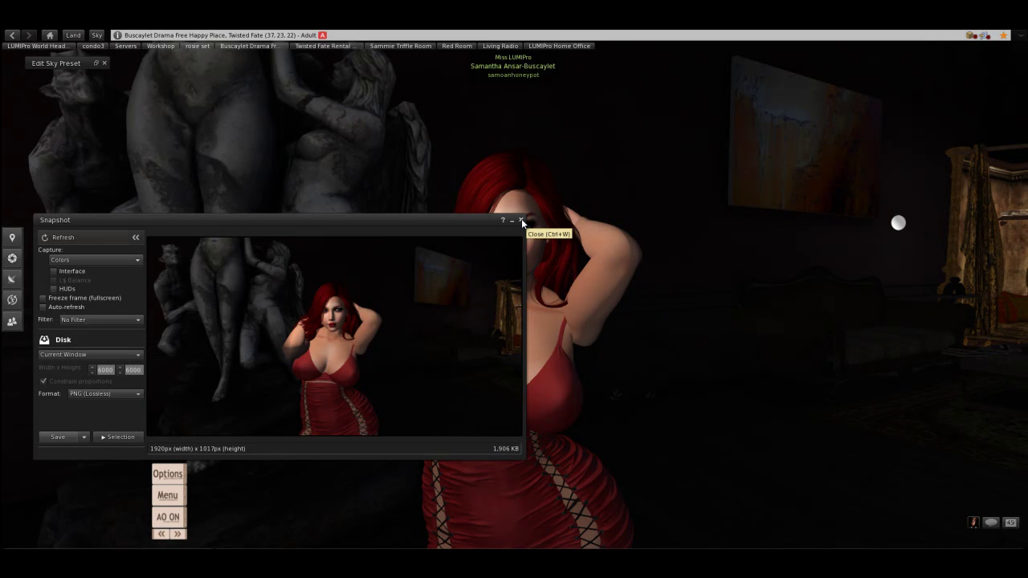
{"action": "left_click", "coordinate": [521, 219]}
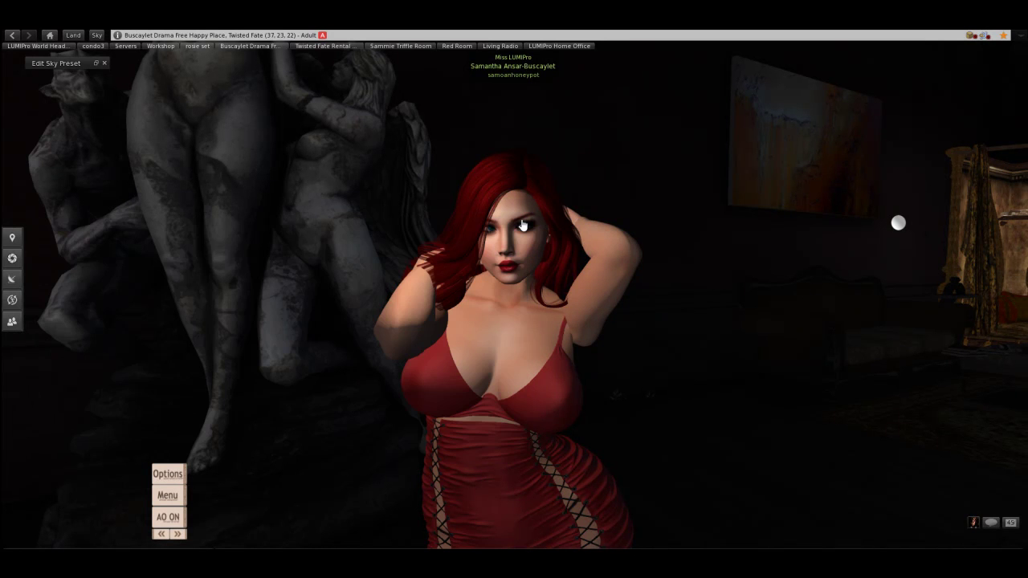
{"action": "left_click", "coordinate": [898, 223]}
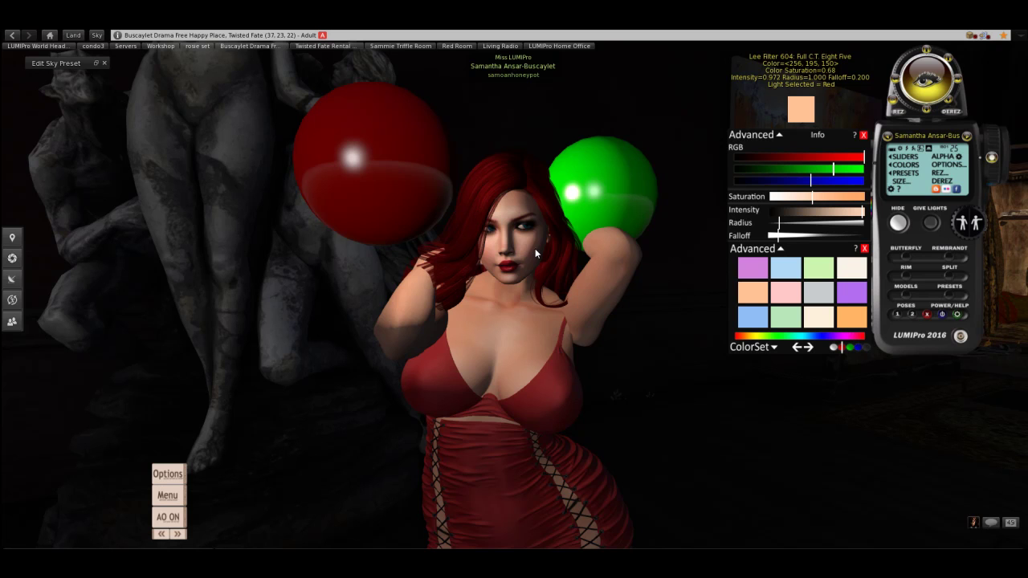
- Examine the red light's position and its shadows on the model's face from the side, above and below
{"action": "left_click", "coordinate": [436, 166], "text": "alt"}
{"action": "left_click_drag", "start_coordinate": [515, 302], "coordinate": [518, 300], "text": "alt"}
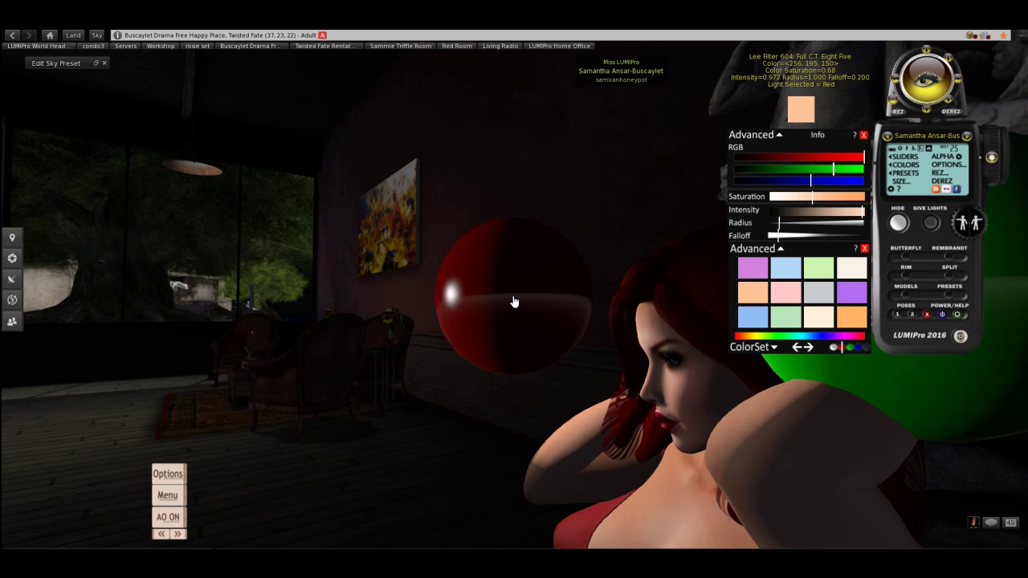
{"action": "key", "text": "Escape"}
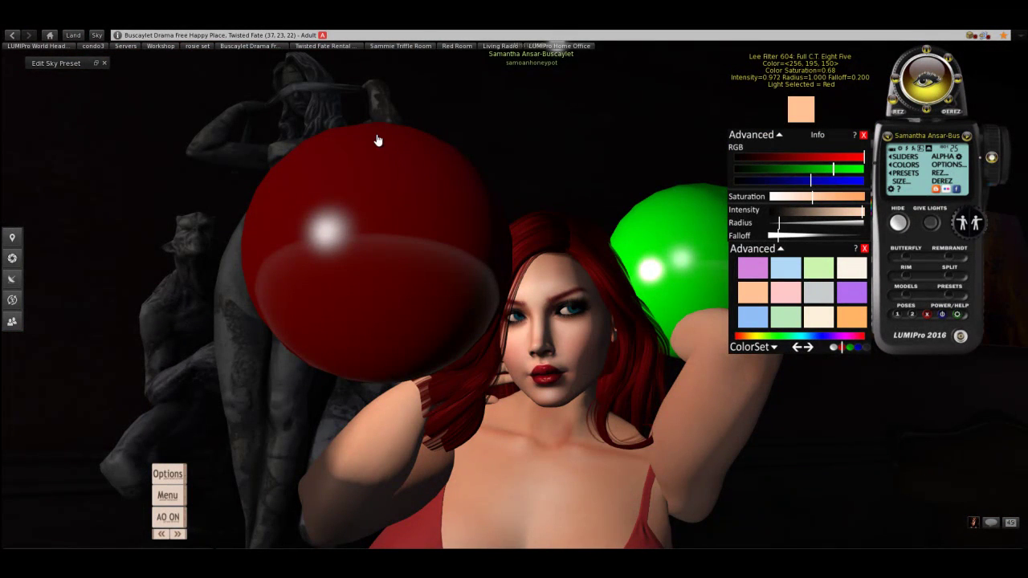
{"action": "left_click_drag", "start_coordinate": [377, 140], "coordinate": [378, 137]}
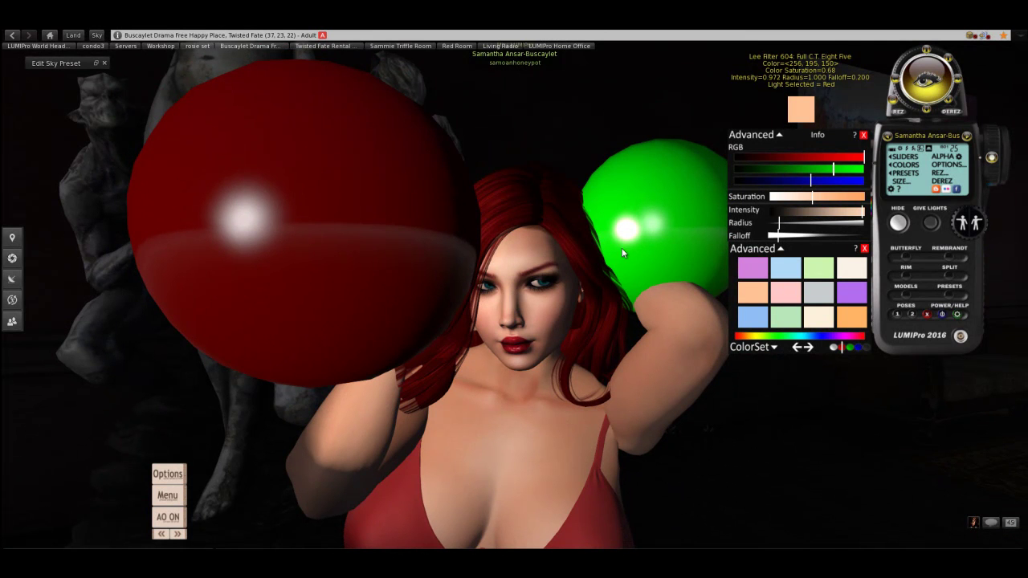
{"action": "left_click_drag", "start_coordinate": [523, 276], "coordinate": [503, 251], "text": "ctrl+alt"}
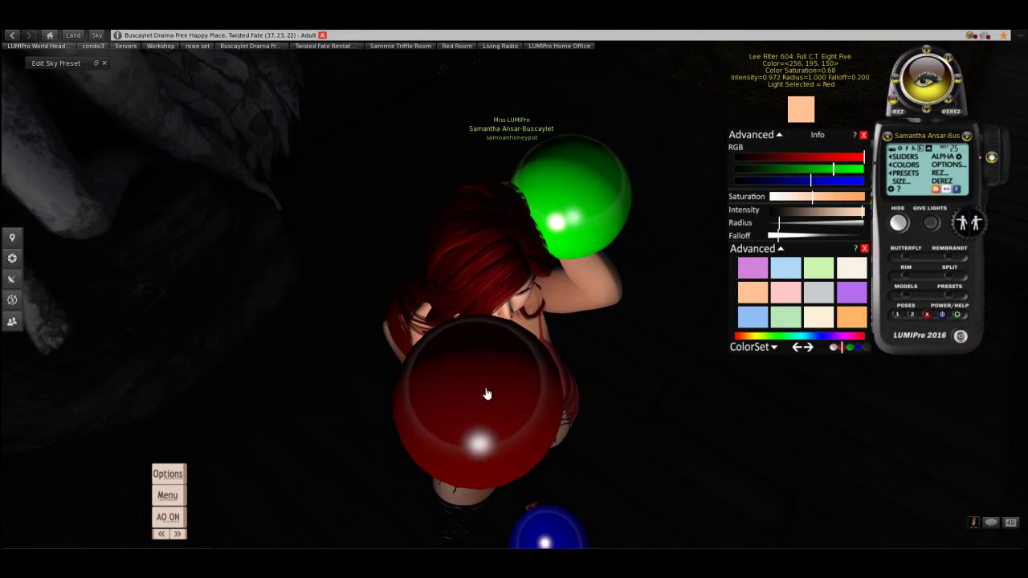
{"action": "left_click_drag", "start_coordinate": [478, 385], "coordinate": [467, 246], "text": "ctrl+alt"}
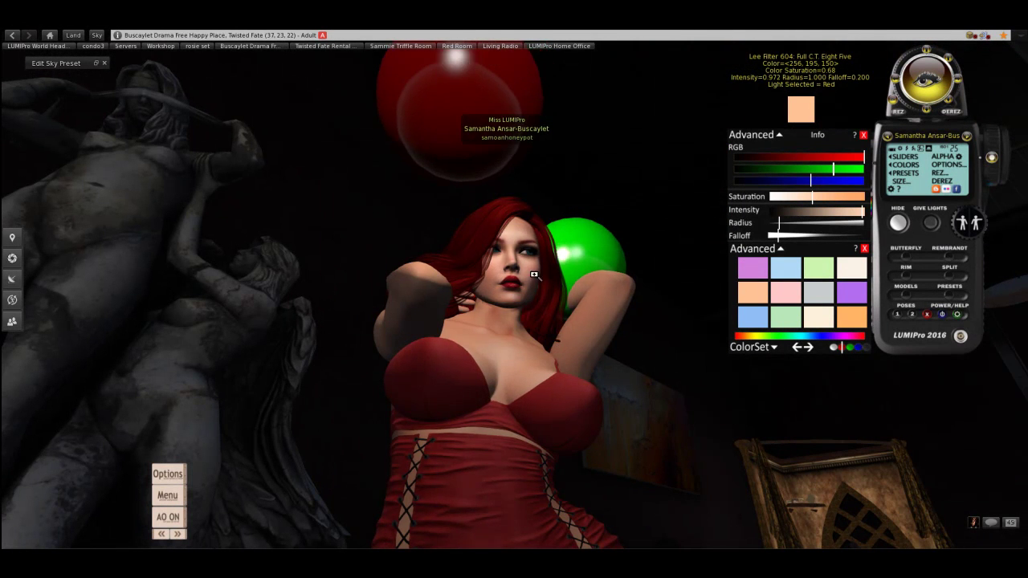
{"action": "left_click_drag", "start_coordinate": [495, 257], "coordinate": [517, 304], "text": "ctrl+alt"}
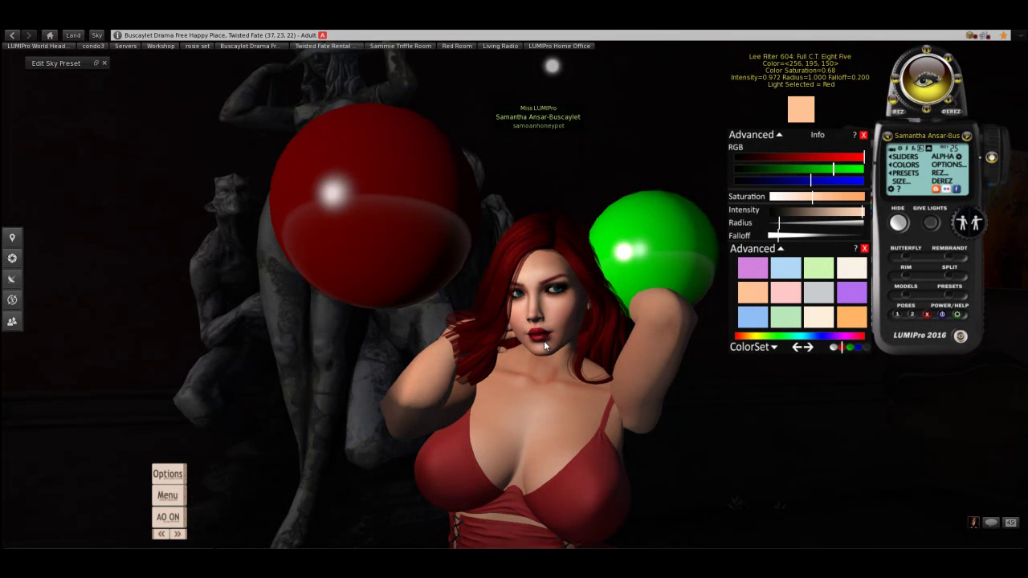
- Apply the Cold Lavender swatch to the red light and close the RGB slider panel
{"action": "left_click", "coordinate": [753, 271]}
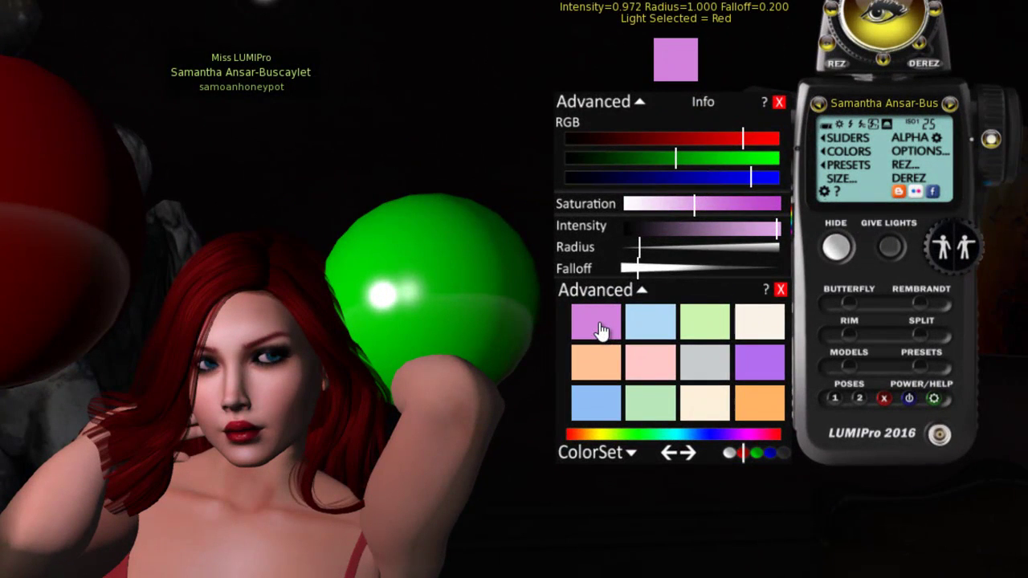
{"action": "left_click", "coordinate": [779, 102]}
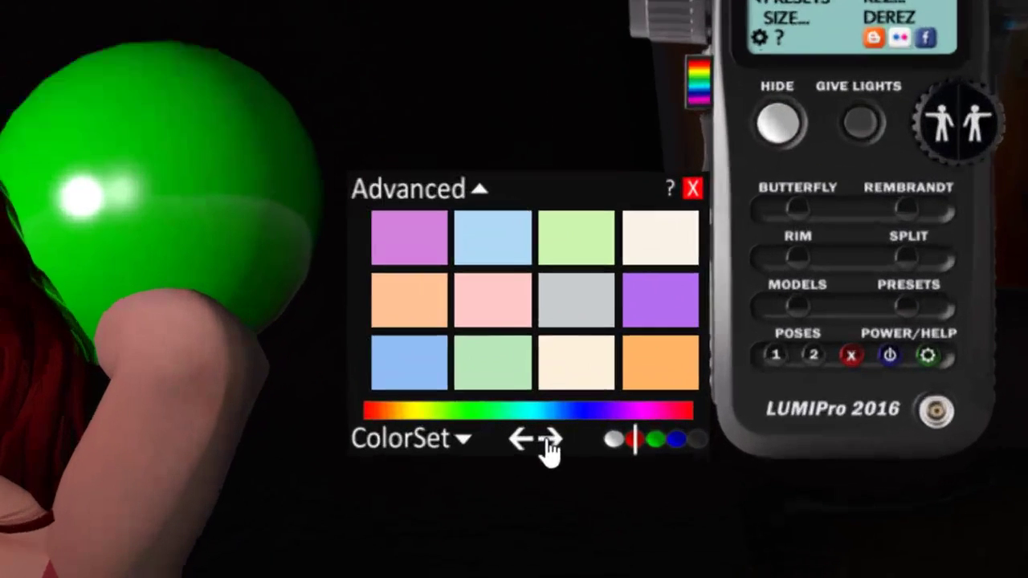
- Go to the next page of color swatches and try the dark purple and light gray ones on the red light
{"action": "left_click", "coordinate": [682, 456]}
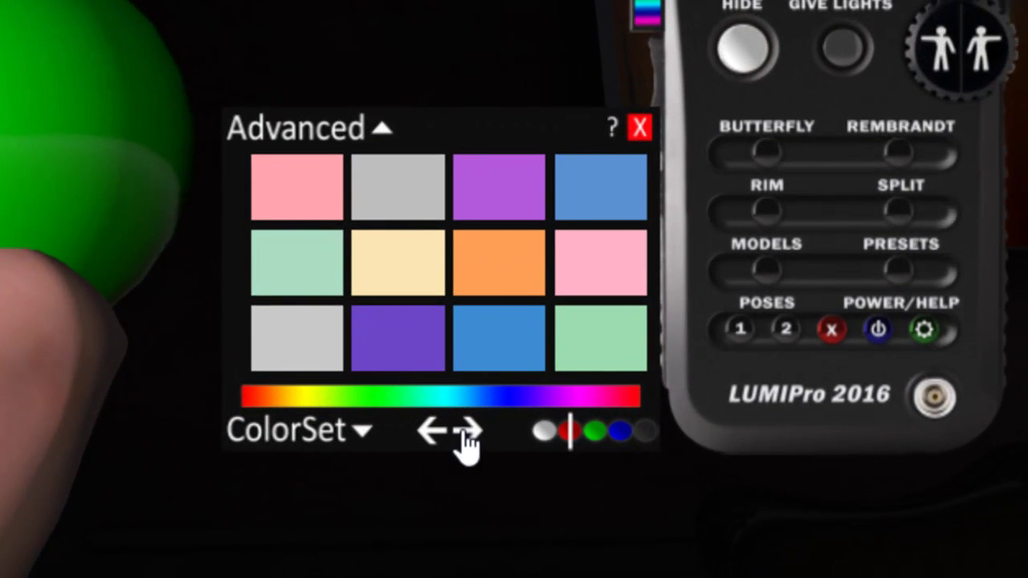
{"action": "left_click", "coordinate": [383, 351]}
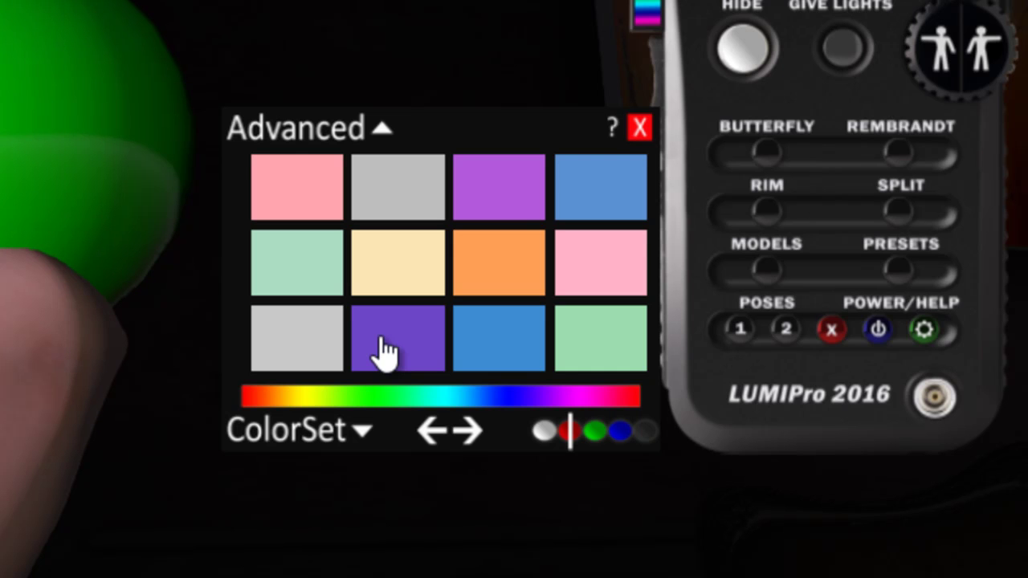
{"action": "left_click", "coordinate": [305, 353]}
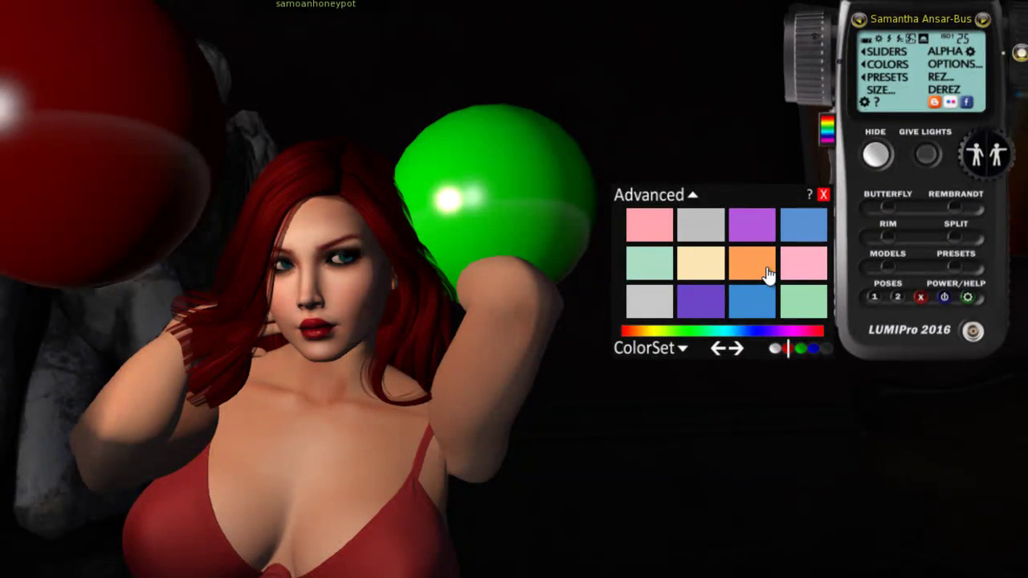
- Try the purple and orange swatches on the red light, then apply Chrome Orange from the next page of swatches
{"action": "left_click", "coordinate": [743, 229]}
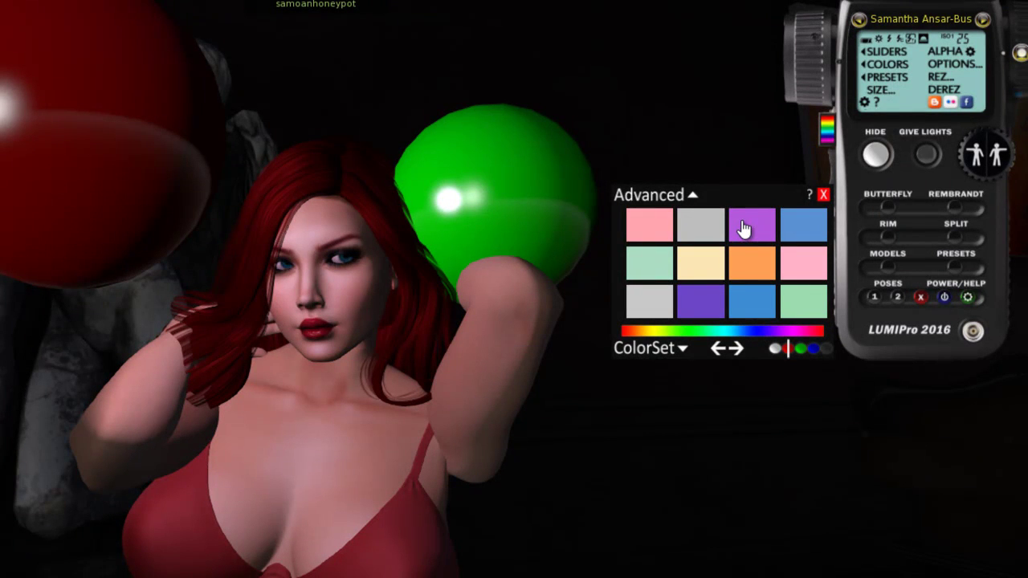
{"action": "left_click", "coordinate": [764, 275]}
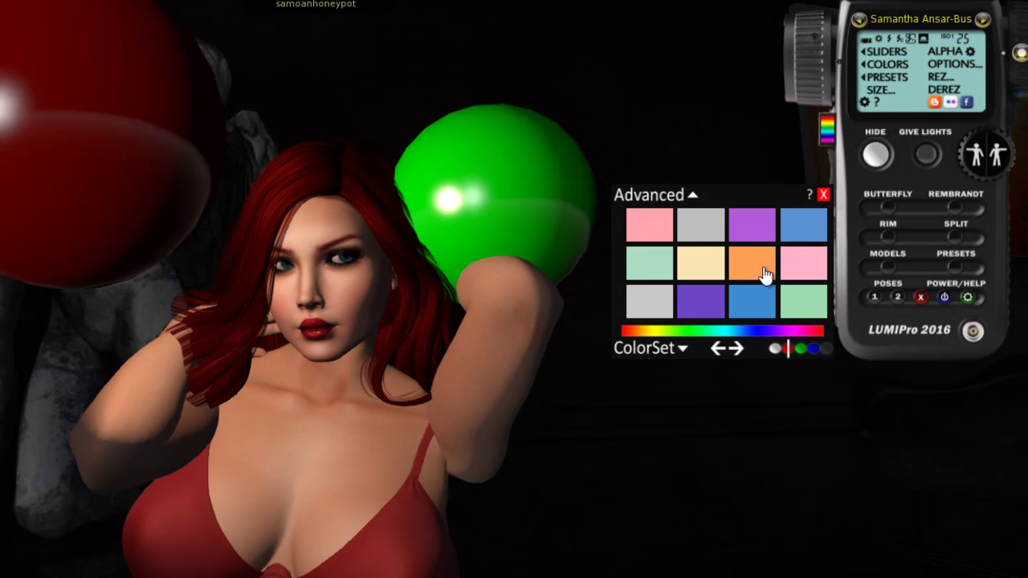
{"action": "left_click", "coordinate": [738, 350]}
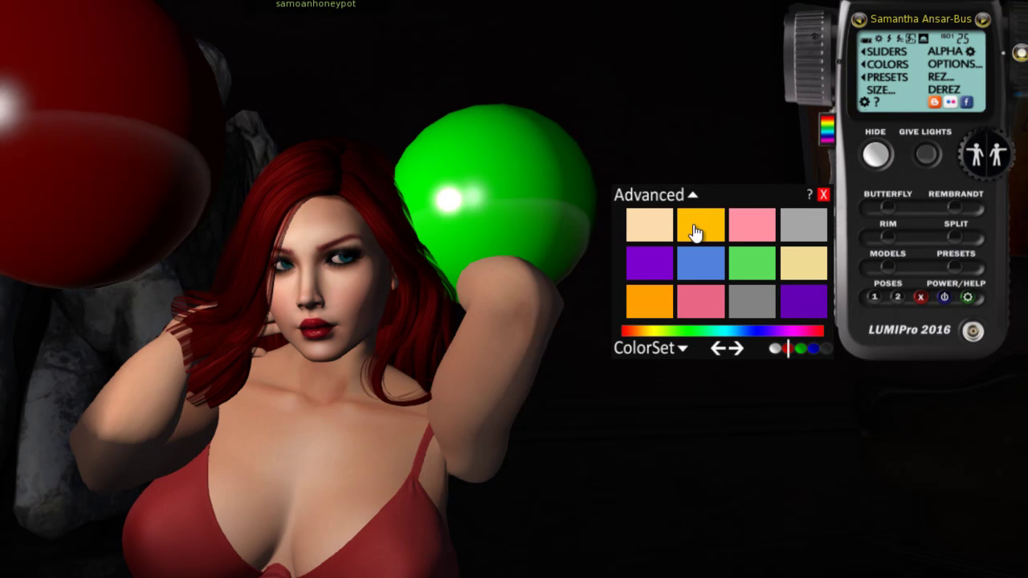
{"action": "left_click", "coordinate": [695, 227]}
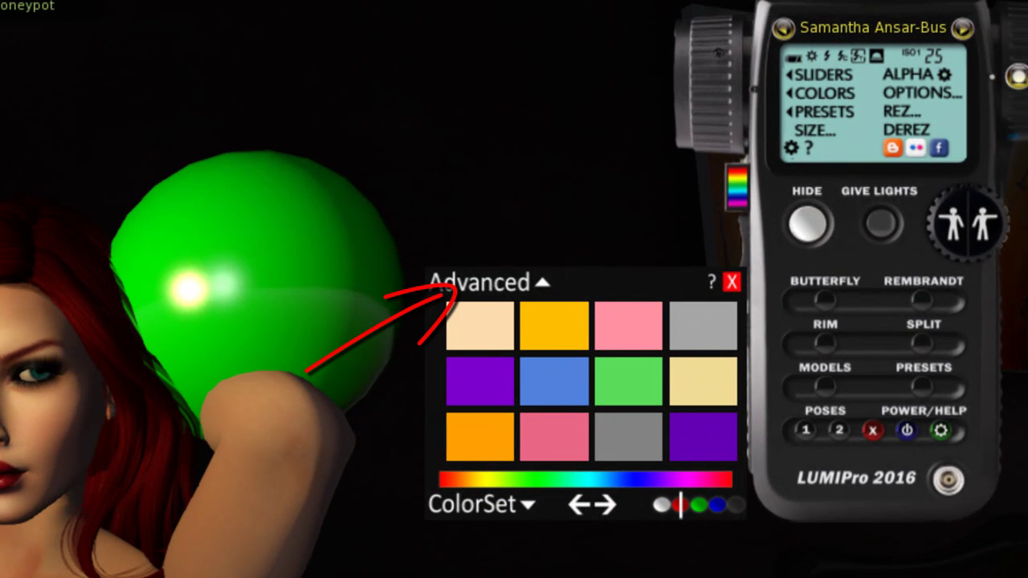
- Open the advanced light sliders and adjust the red light's intensity to 0.966 and color saturation to 0.64
{"action": "left_click", "coordinate": [491, 294]}
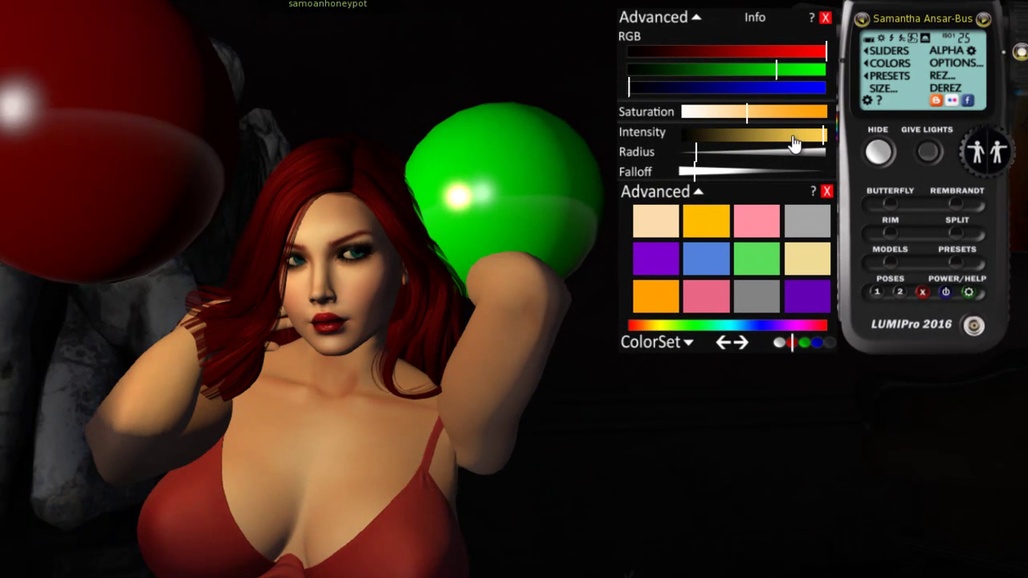
{"action": "left_click_drag", "start_coordinate": [793, 143], "coordinate": [827, 142]}
{"action": "left_click", "coordinate": [716, 114]}
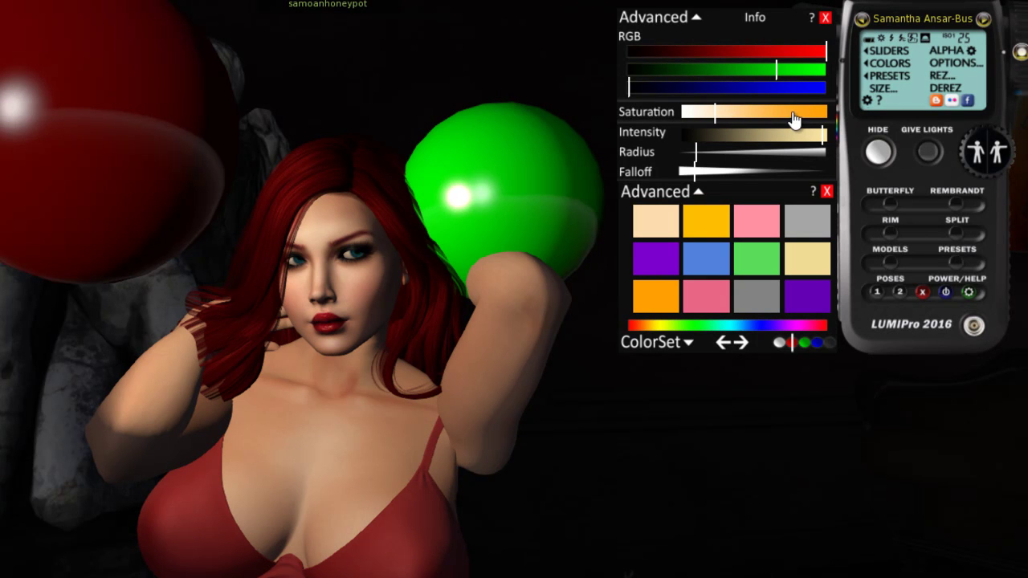
{"action": "left_click_drag", "start_coordinate": [830, 121], "coordinate": [754, 114]}
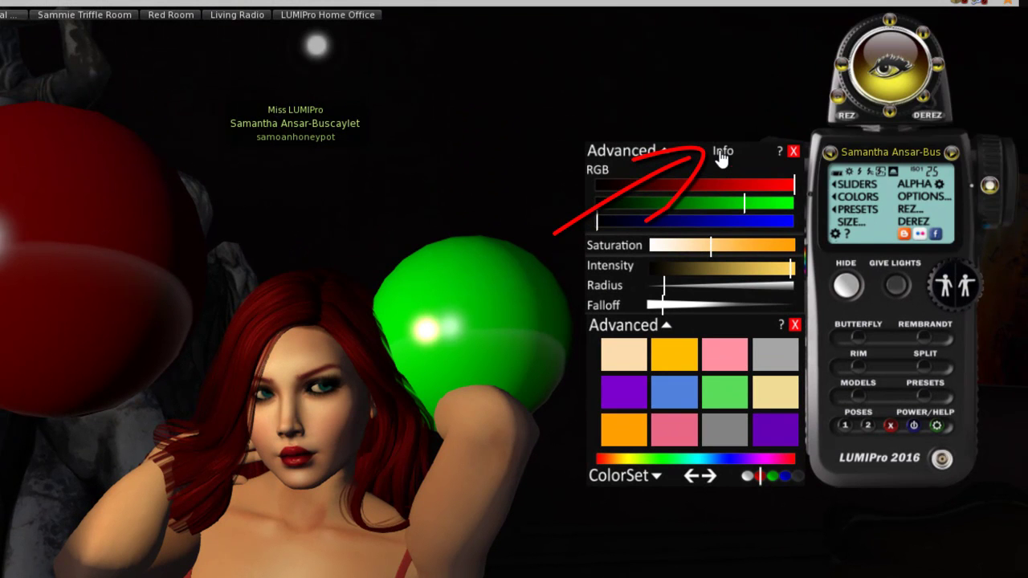
- Open the Lee Filters web page for the current color, 179 Chrome Orange, and examine its transmission data and dimming preview
{"action": "left_click", "coordinate": [721, 154]}
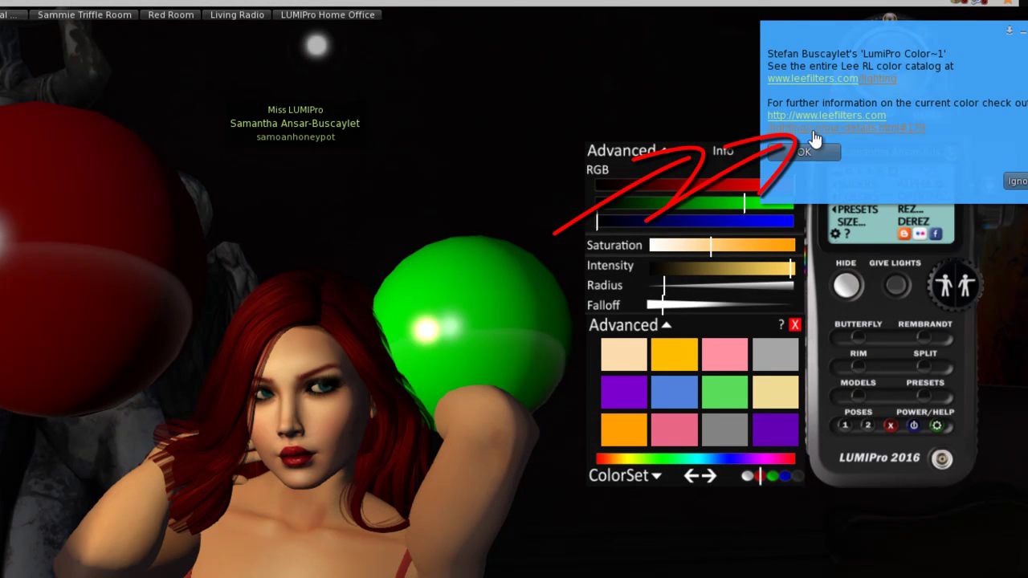
{"action": "left_click", "coordinate": [812, 129]}
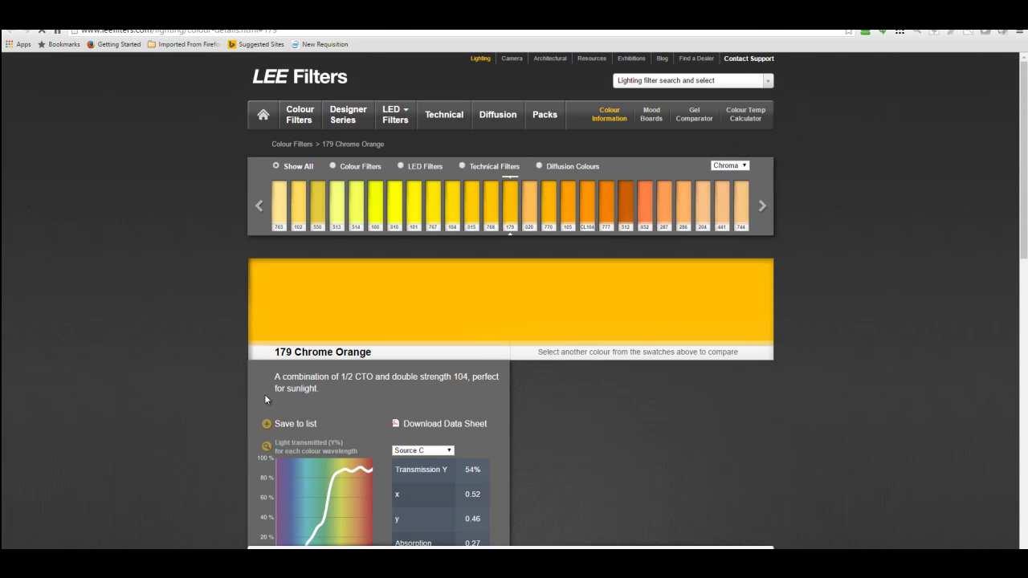
{"action": "scroll", "coordinate": [305, 482], "scroll_direction": "down", "scroll_amount": 3}
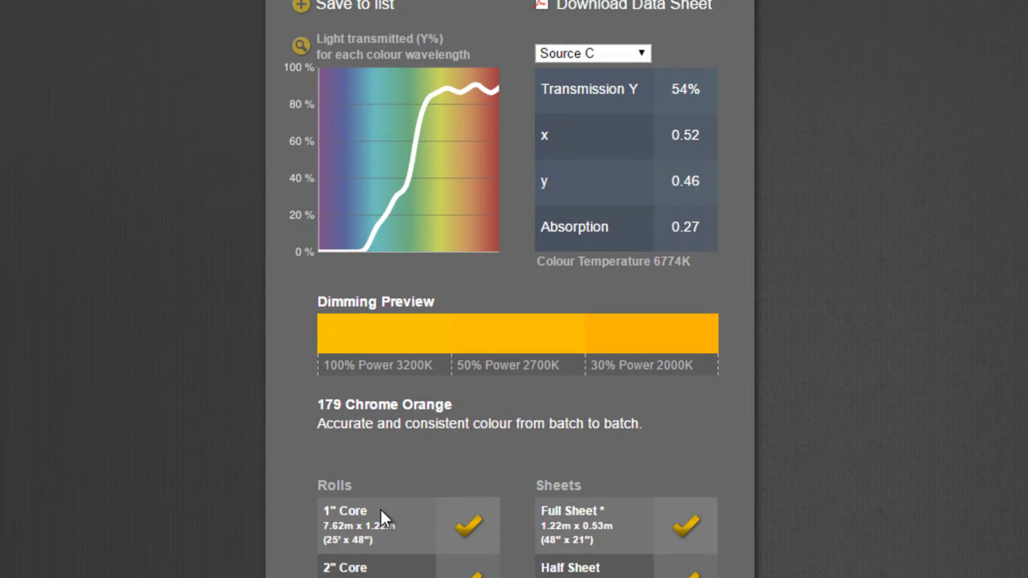
{"action": "scroll", "coordinate": [380, 509], "scroll_direction": "down", "scroll_amount": 3}
{"action": "scroll", "coordinate": [380, 508], "scroll_direction": "up", "scroll_amount": 3}
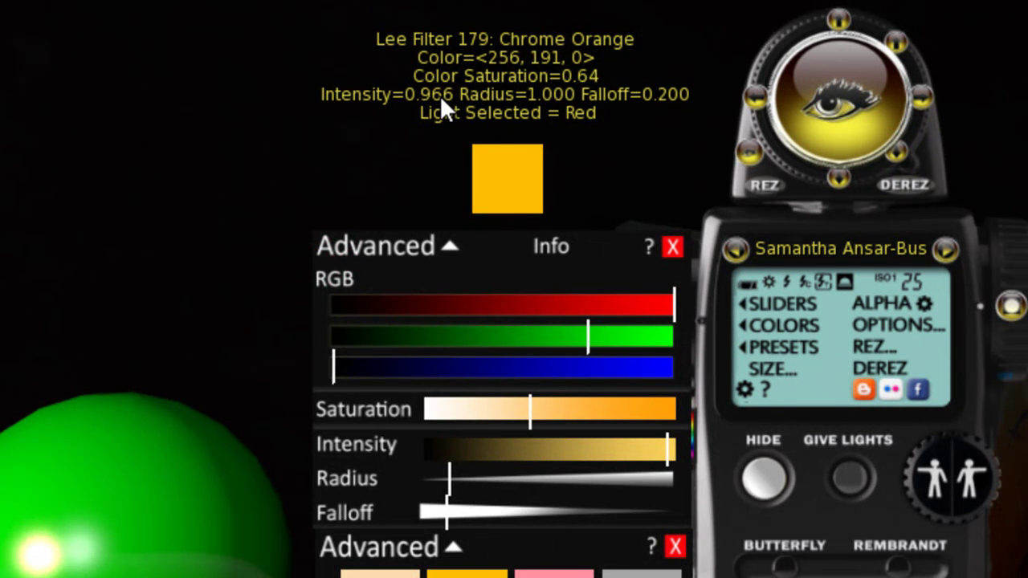
- Set the red light's intensity to 0.994, try a radius of 16.49, and reduce the radius to 1.614
{"action": "left_click", "coordinate": [675, 451]}
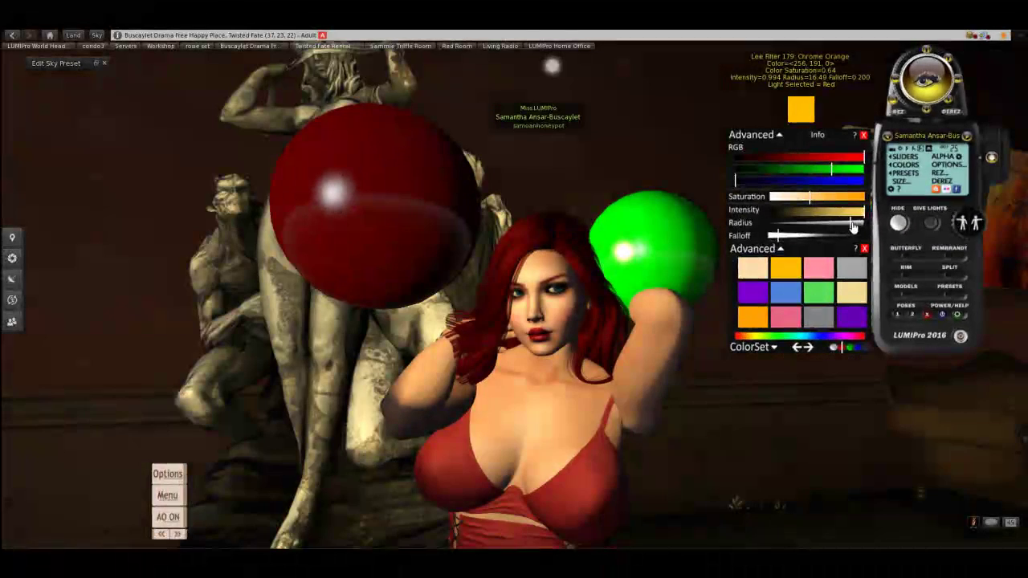
{"action": "left_click", "coordinate": [647, 479]}
{"action": "left_click", "coordinate": [789, 224]}
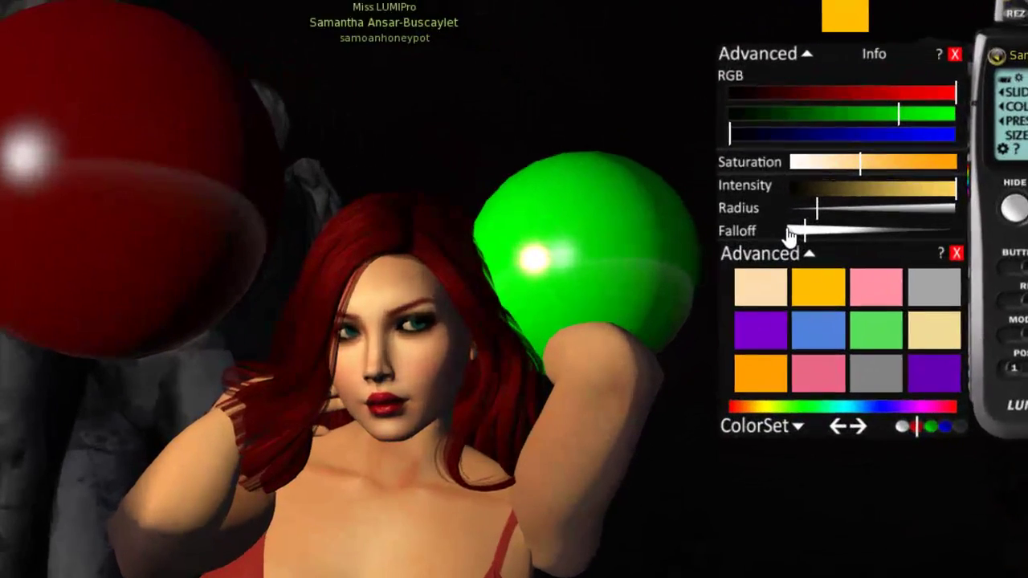
- Try several low and medium falloff settings on the red light and set its falloff to 0.002
{"action": "left_click", "coordinate": [789, 232]}
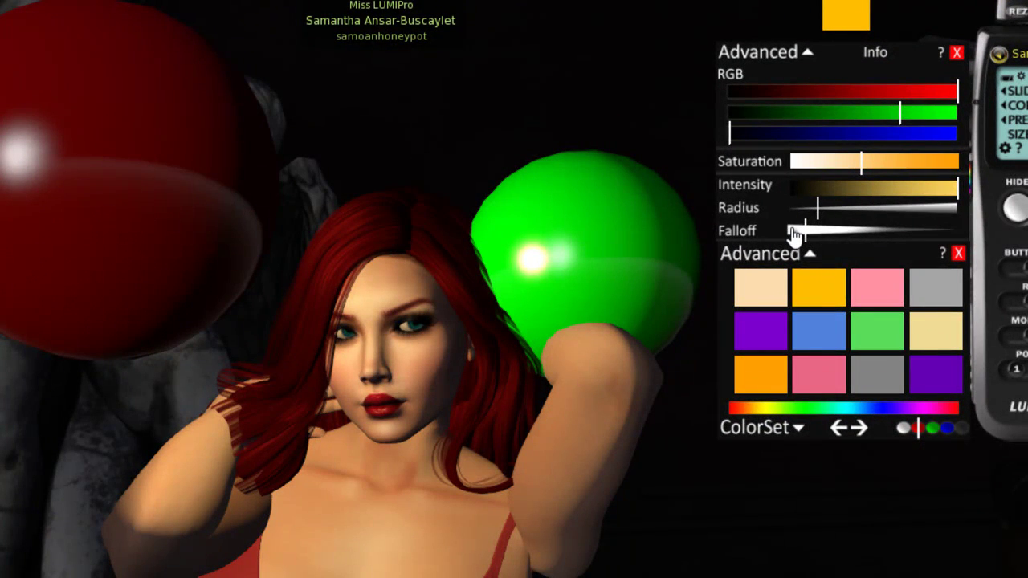
{"action": "left_click", "coordinate": [818, 232]}
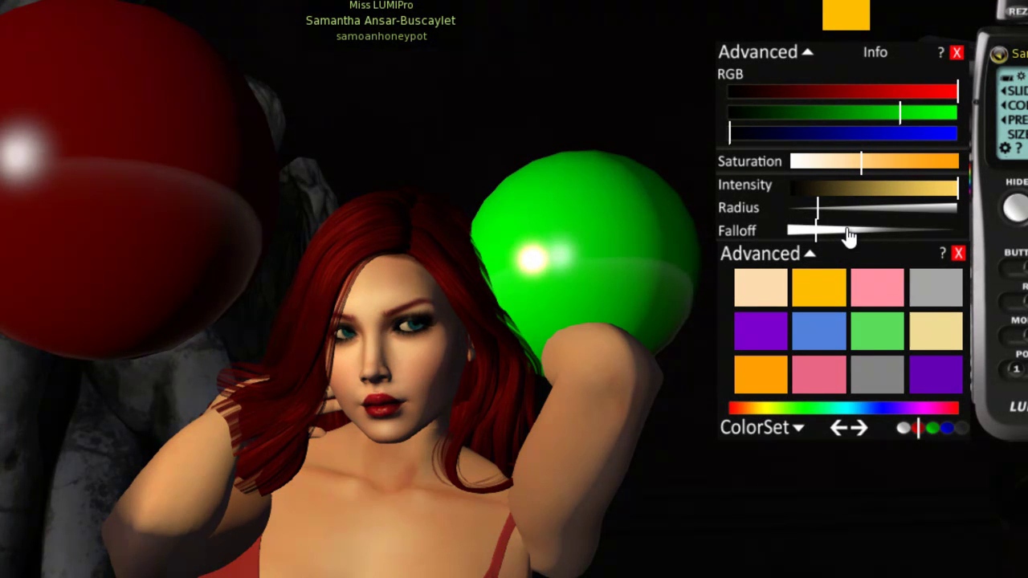
{"action": "left_click", "coordinate": [877, 232]}
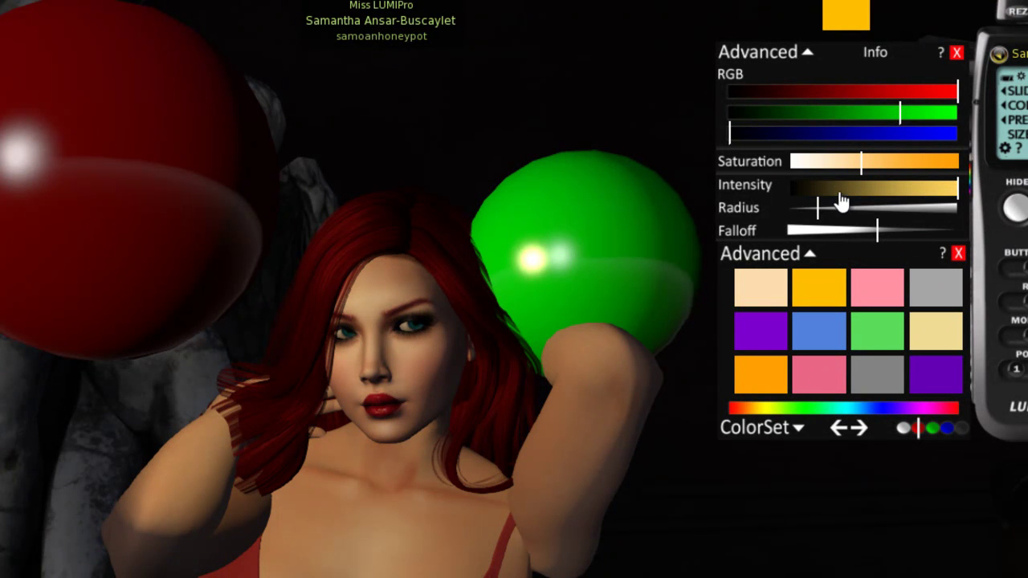
{"action": "left_click", "coordinate": [820, 232]}
{"action": "left_click", "coordinate": [792, 232]}
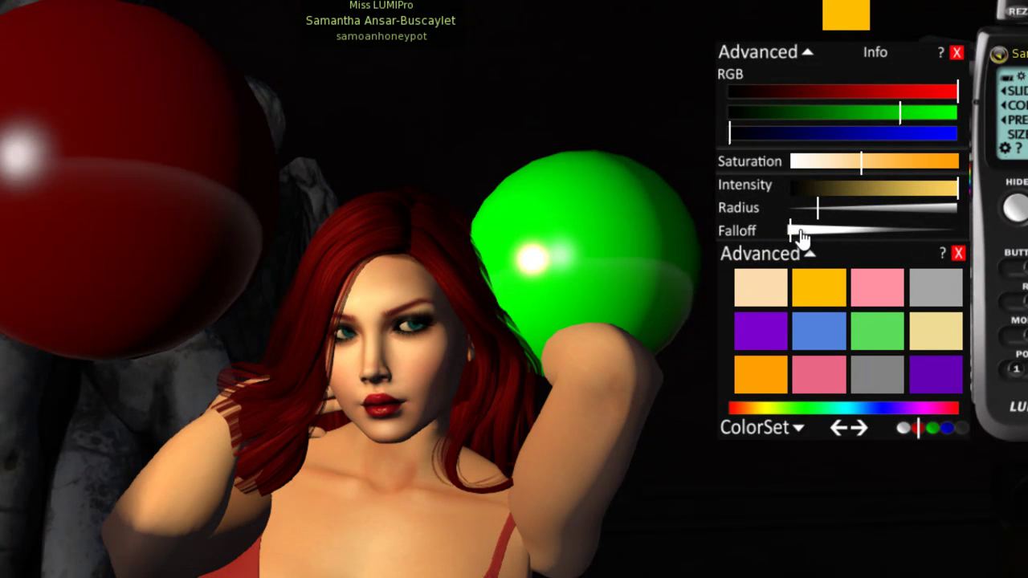
{"action": "left_click", "coordinate": [806, 232]}
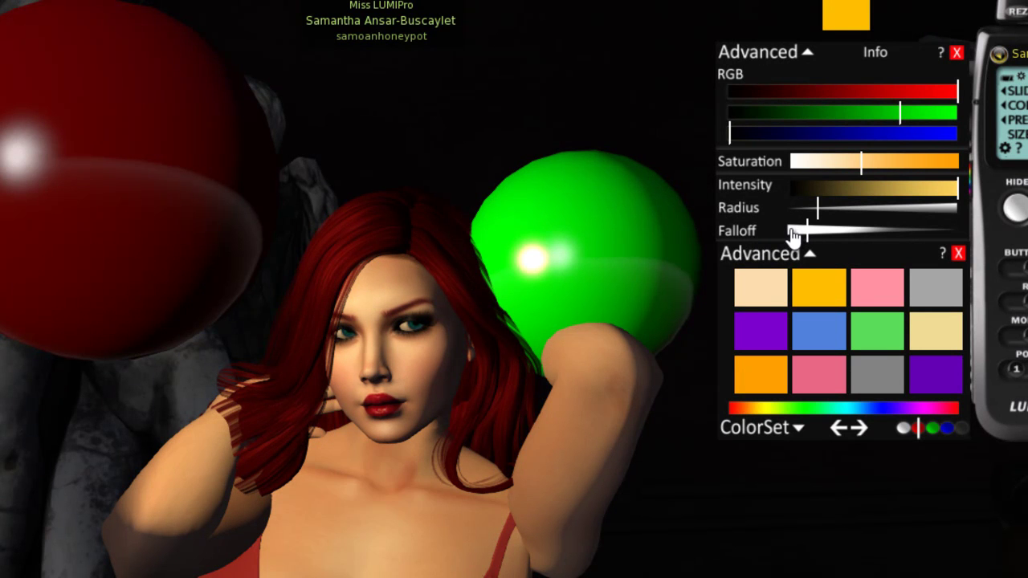
{"action": "left_click", "coordinate": [789, 232]}
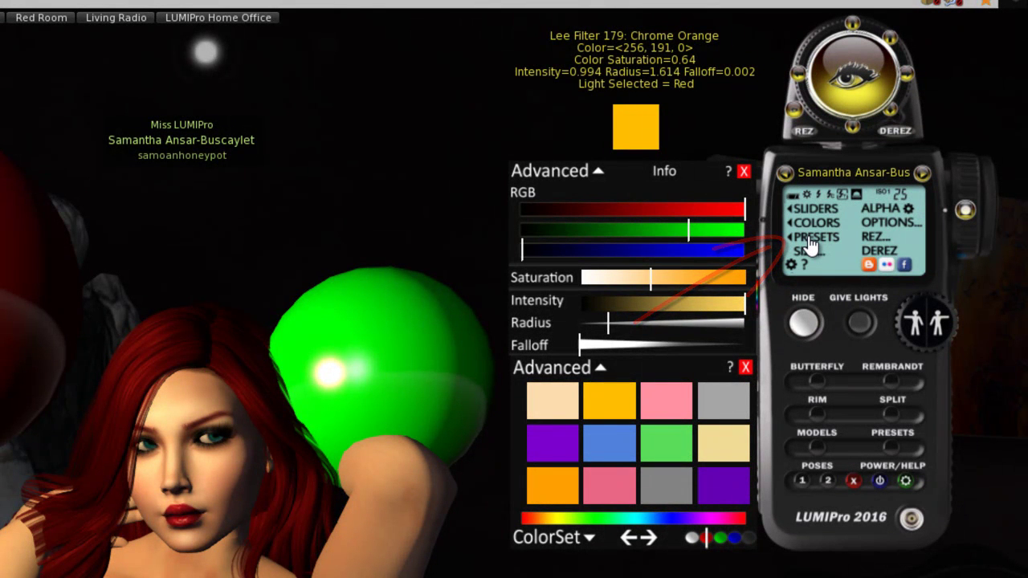
- Open the preset save/restore panel and save the lights to preset 1
{"action": "left_click", "coordinate": [811, 239]}
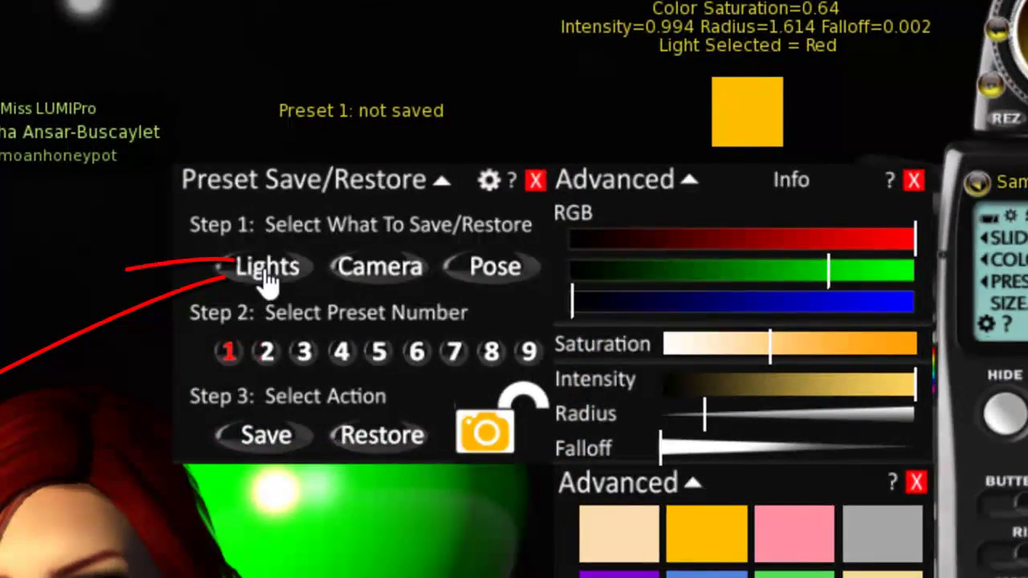
{"action": "left_click", "coordinate": [267, 273]}
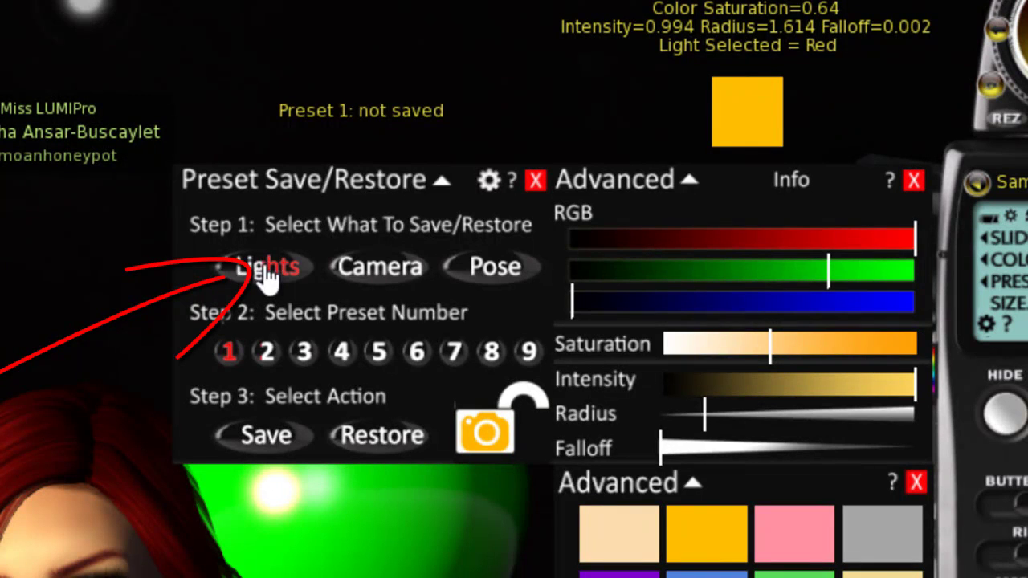
{"action": "left_click", "coordinate": [265, 440]}
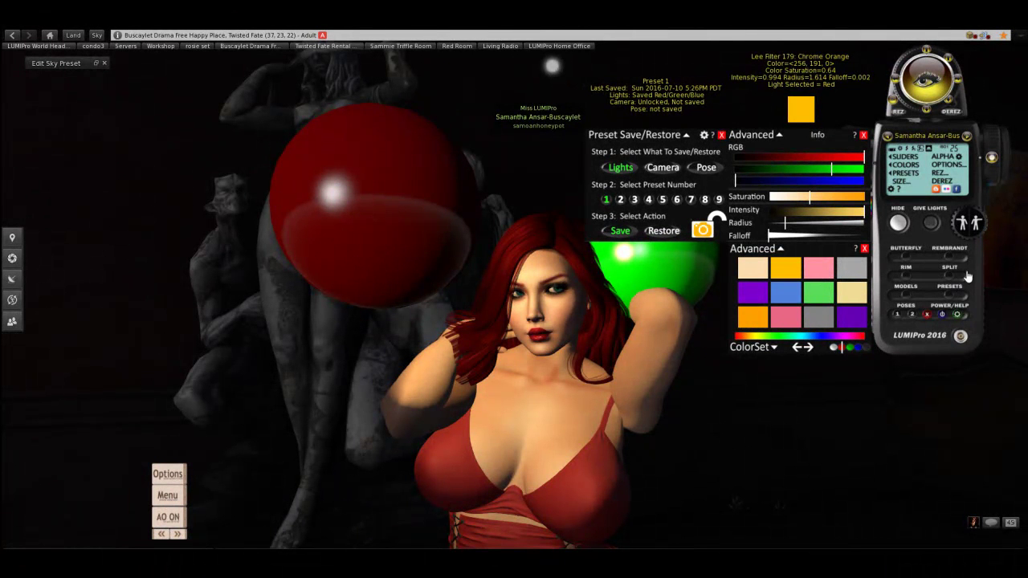
- Apply a Butterfly lighting setup, restore the saved lights from preset 1, and close the preset panel
{"action": "left_click", "coordinate": [905, 259]}
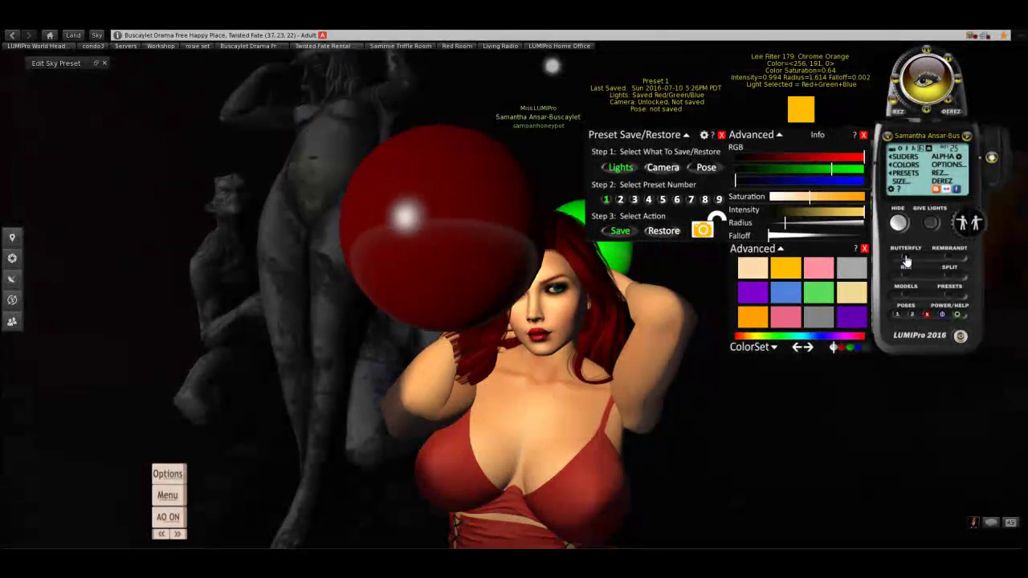
{"action": "left_click", "coordinate": [661, 231]}
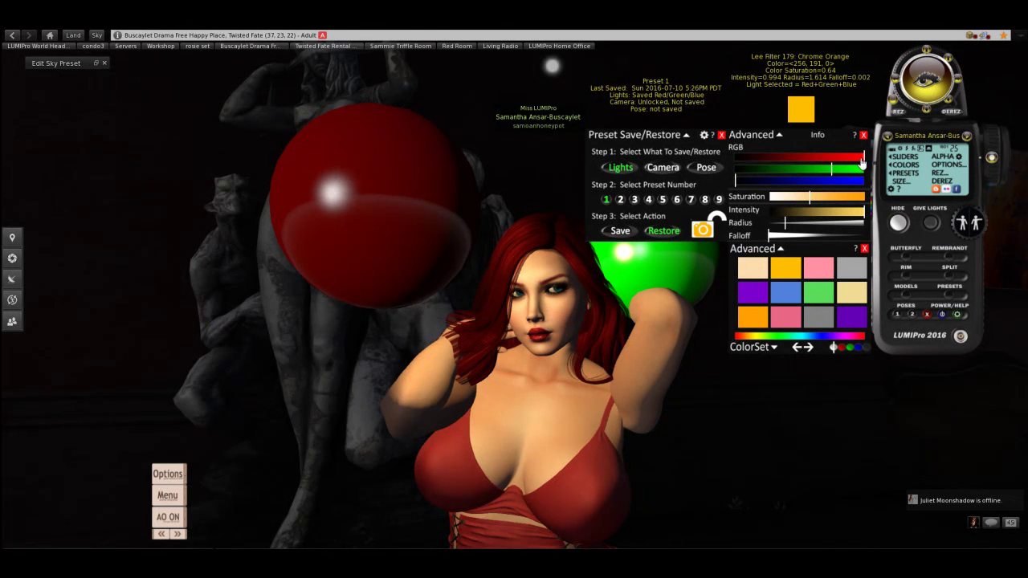
{"action": "left_click", "coordinate": [720, 136]}
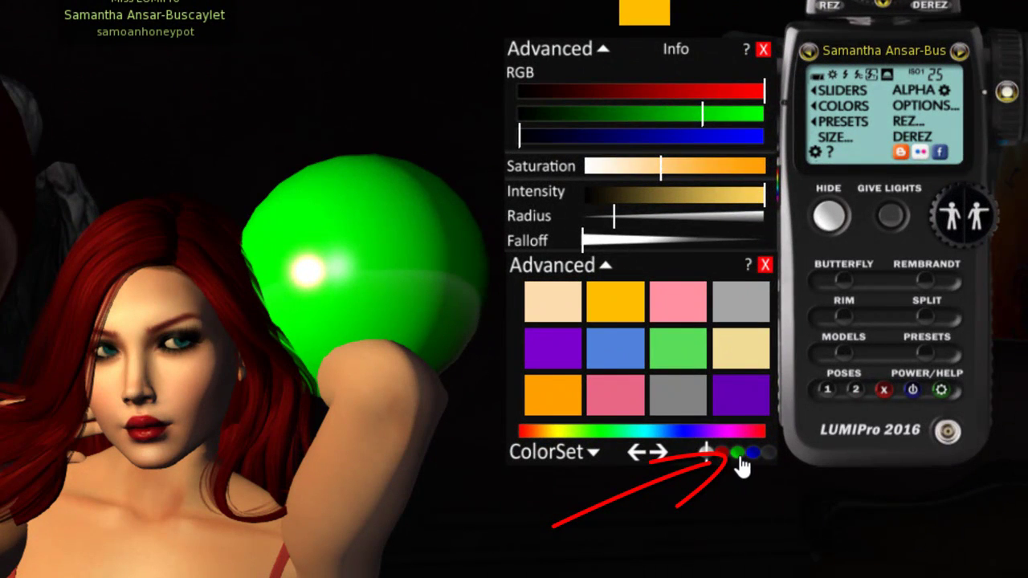
- Select the green light, raise its intensity in stages to 0.944, and reduce its falloff to zero
{"action": "left_click", "coordinate": [740, 458]}
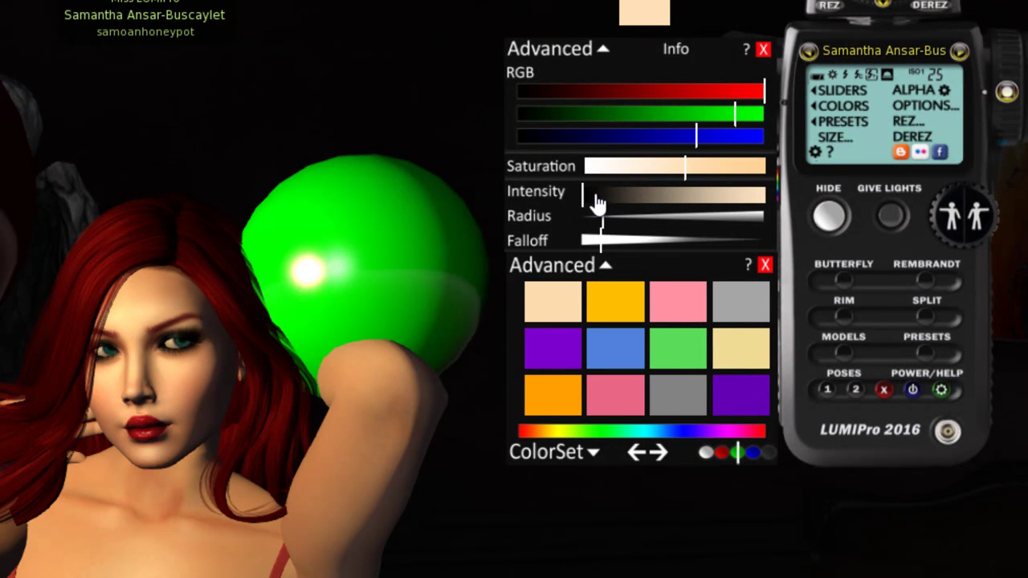
{"action": "left_click_drag", "start_coordinate": [597, 205], "coordinate": [648, 203]}
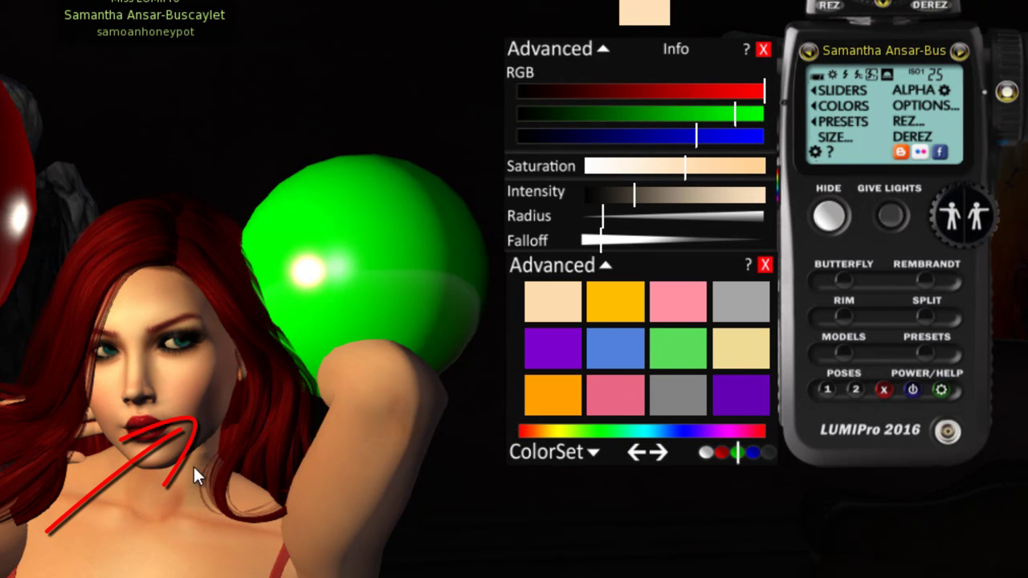
{"action": "left_click", "coordinate": [667, 196]}
{"action": "left_click_drag", "start_coordinate": [701, 205], "coordinate": [759, 203]}
{"action": "left_click_drag", "start_coordinate": [591, 234], "coordinate": [585, 241]}
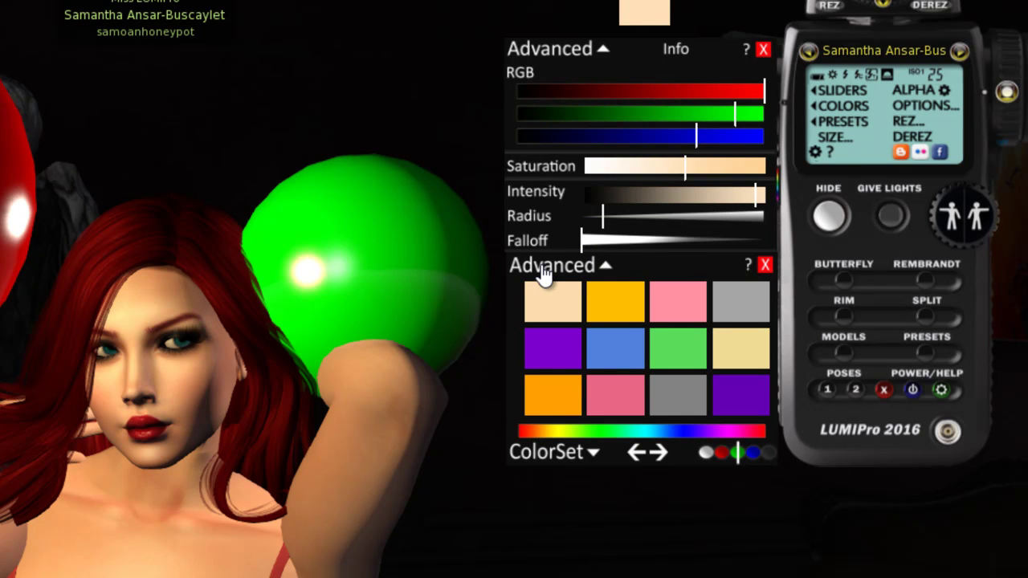
- Apply the Perfect Lavender swatch to the green light and examine its effect on the model from the side and front
{"action": "left_click", "coordinate": [558, 353]}
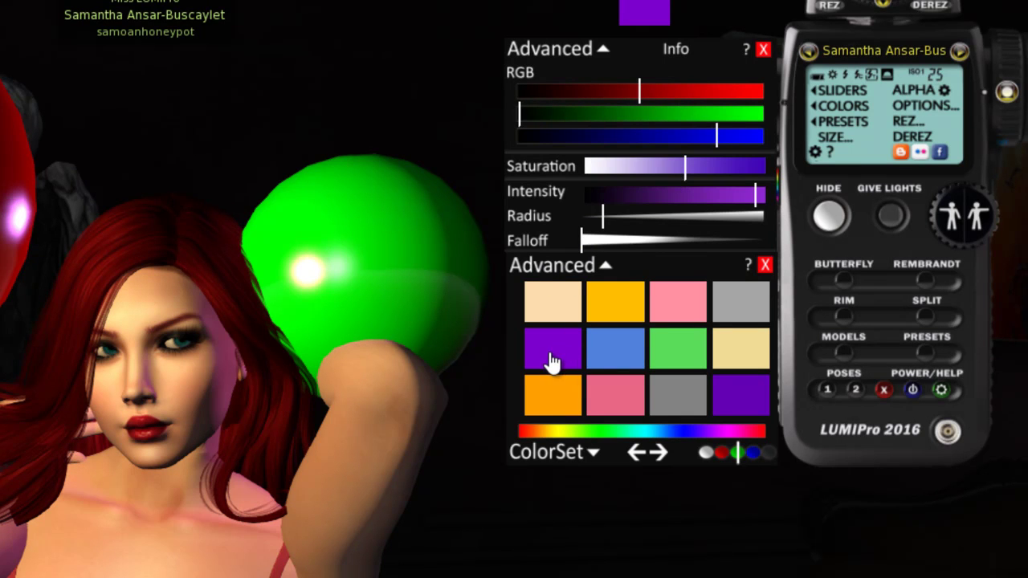
{"action": "left_click_drag", "start_coordinate": [190, 395], "coordinate": [106, 362], "text": "alt"}
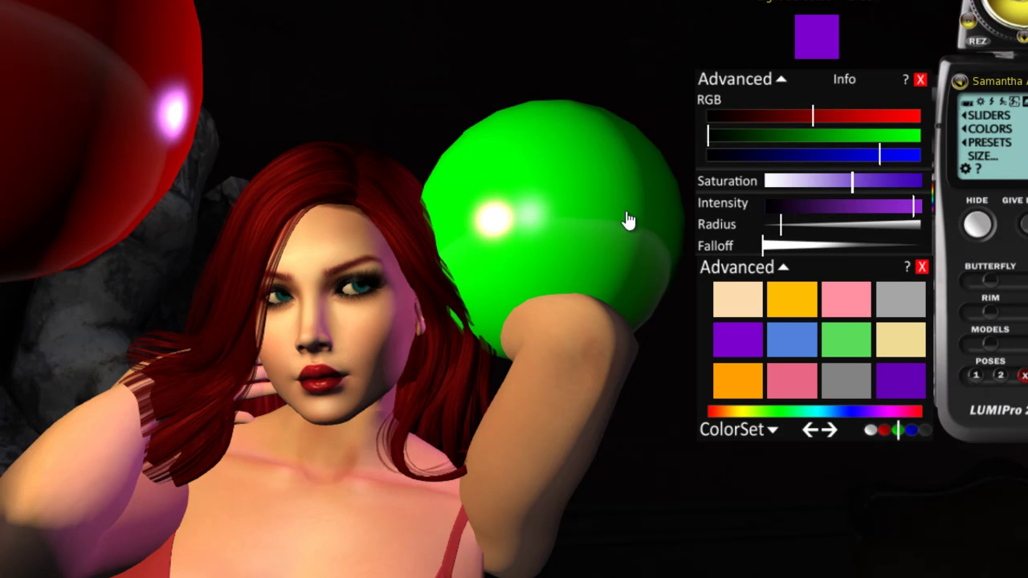
{"action": "scroll", "coordinate": [572, 260], "scroll_direction": "down", "scroll_amount": 5}
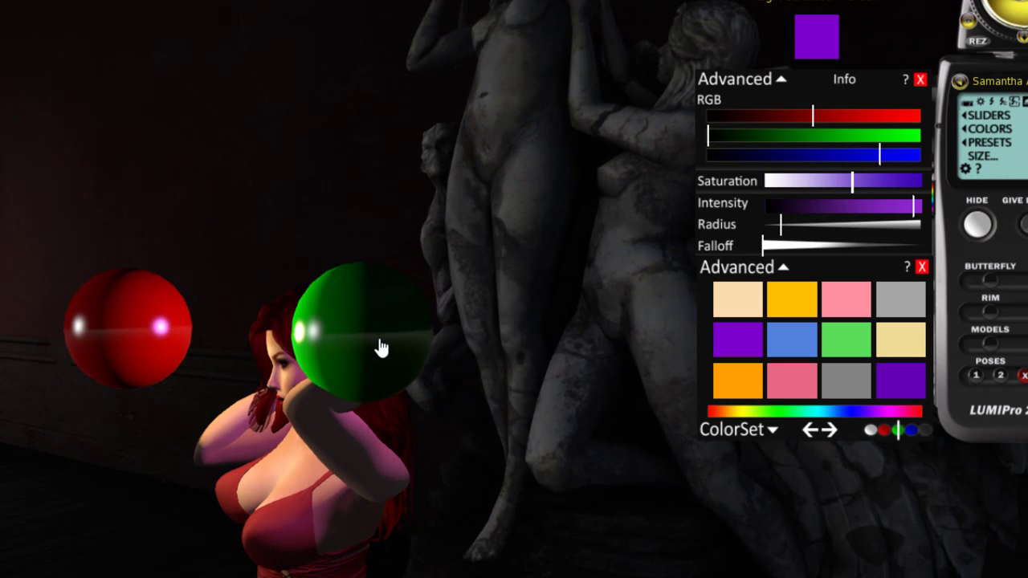
{"action": "scroll", "coordinate": [374, 351], "scroll_direction": "up", "scroll_amount": 5}
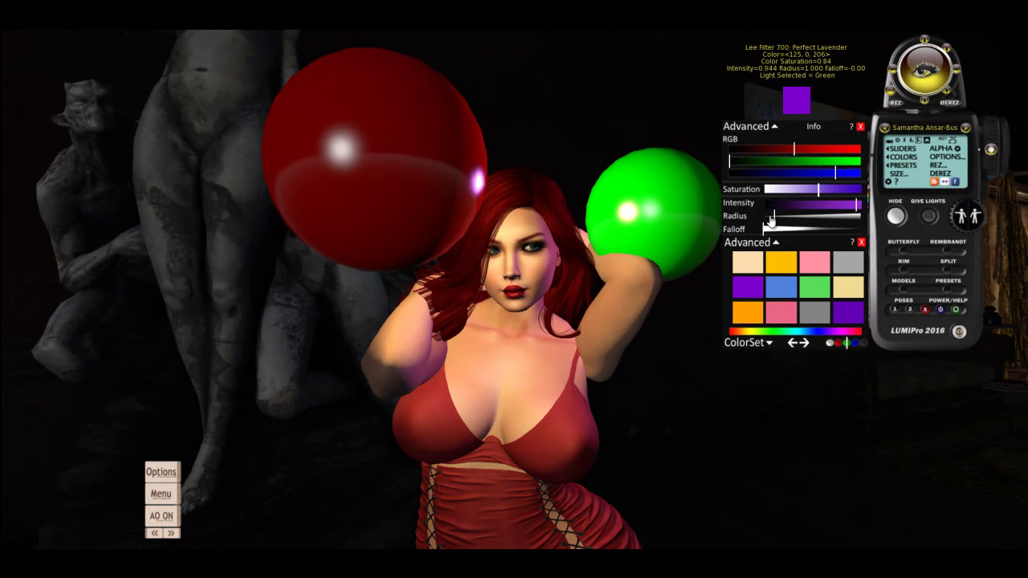
- Increase the green light's radius in stages to 3.098, 6.138 and 15.64 so it reaches the statue and room behind
{"action": "left_click", "coordinate": [795, 218]}
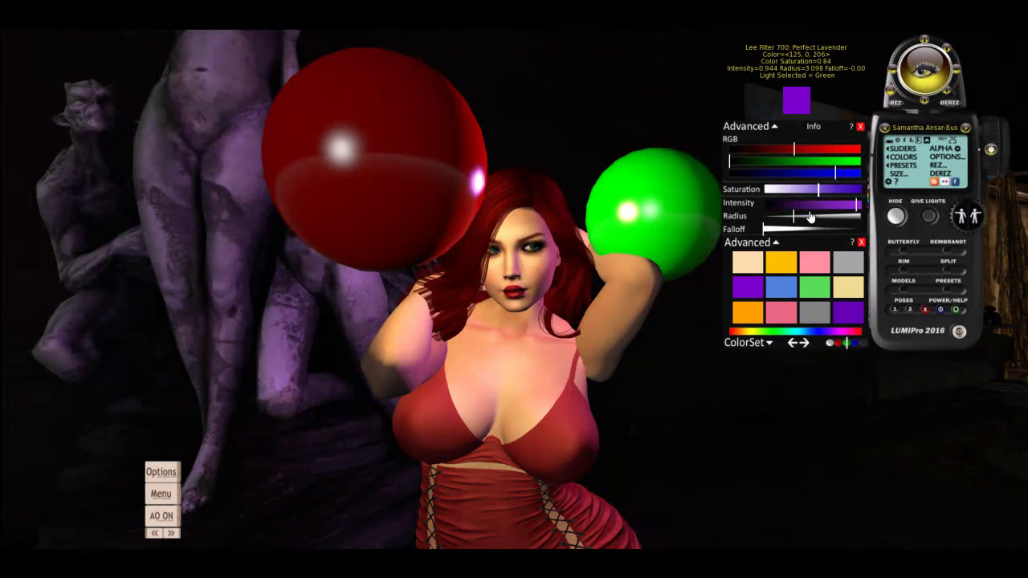
{"action": "left_click", "coordinate": [811, 217]}
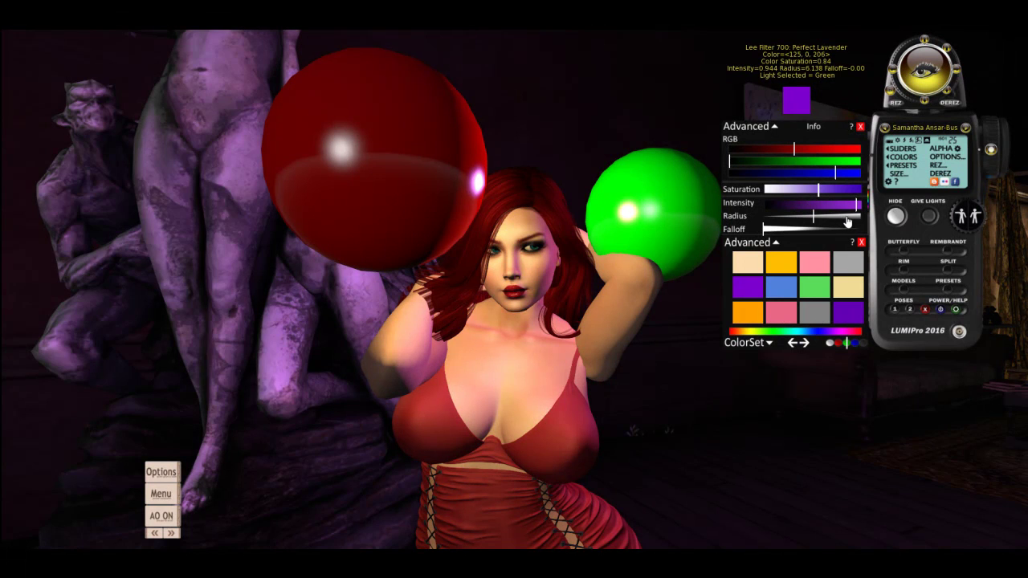
{"action": "left_click", "coordinate": [846, 218]}
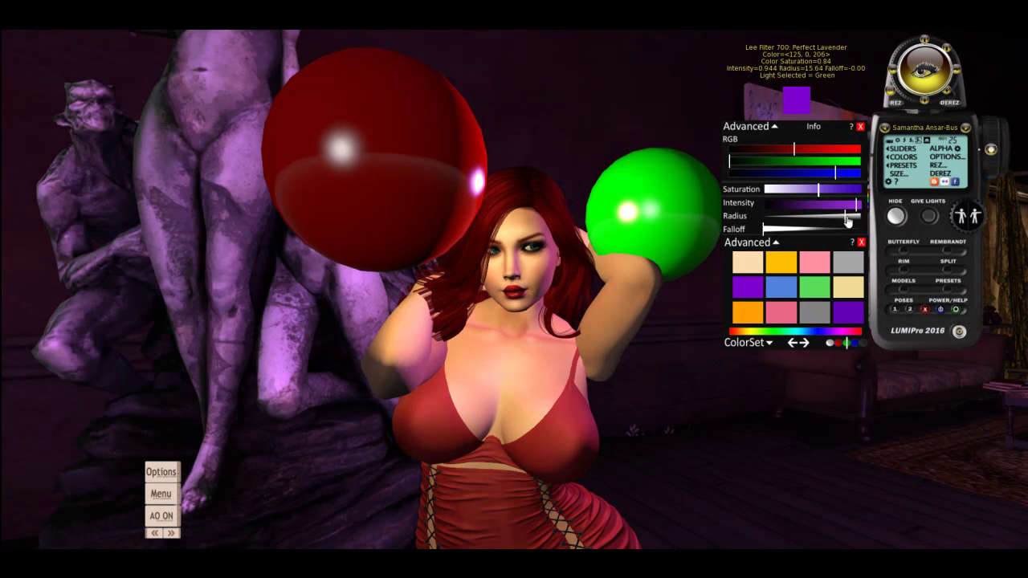
- Reduce the green light's radius to near its minimum, sample the blue and pink swatches, and show the next set of swatches
{"action": "left_click", "coordinate": [772, 219]}
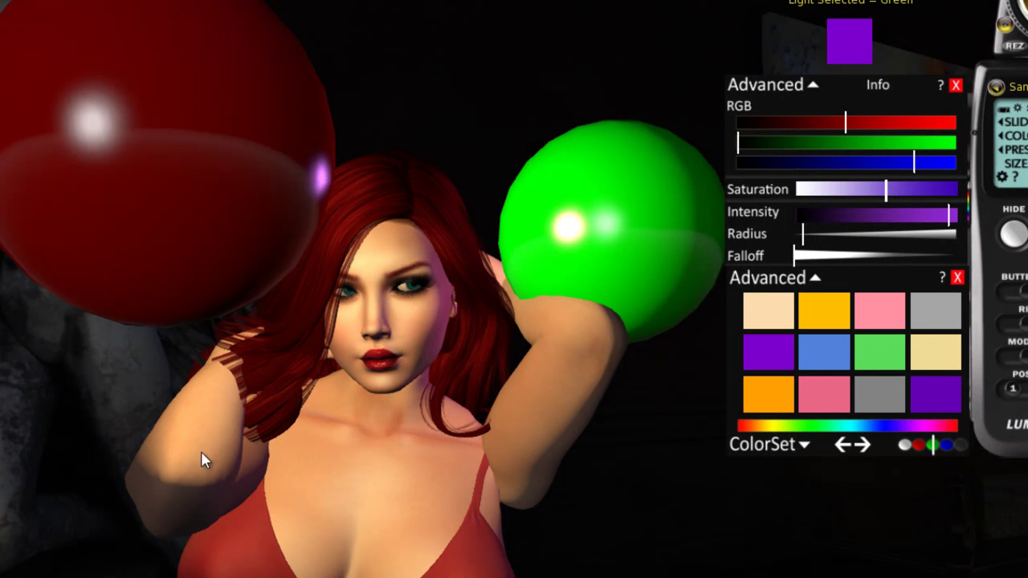
{"action": "left_click", "coordinate": [808, 235]}
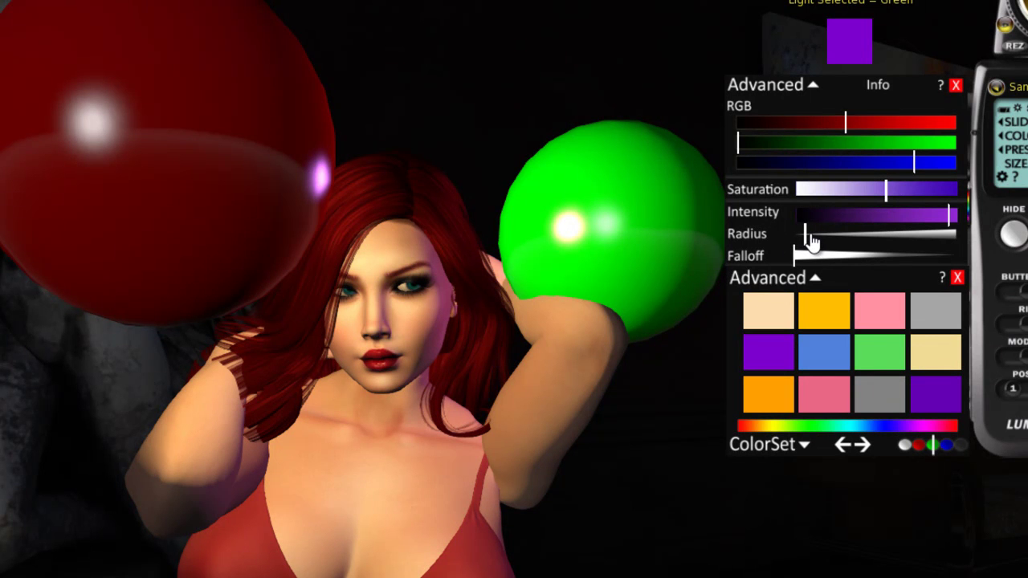
{"action": "left_click", "coordinate": [826, 356]}
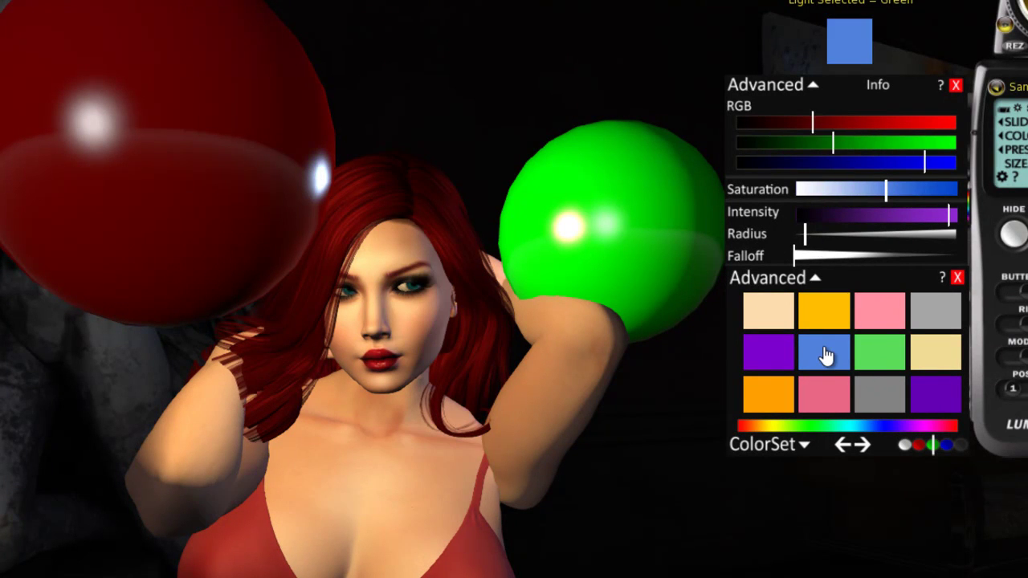
{"action": "left_click", "coordinate": [822, 406]}
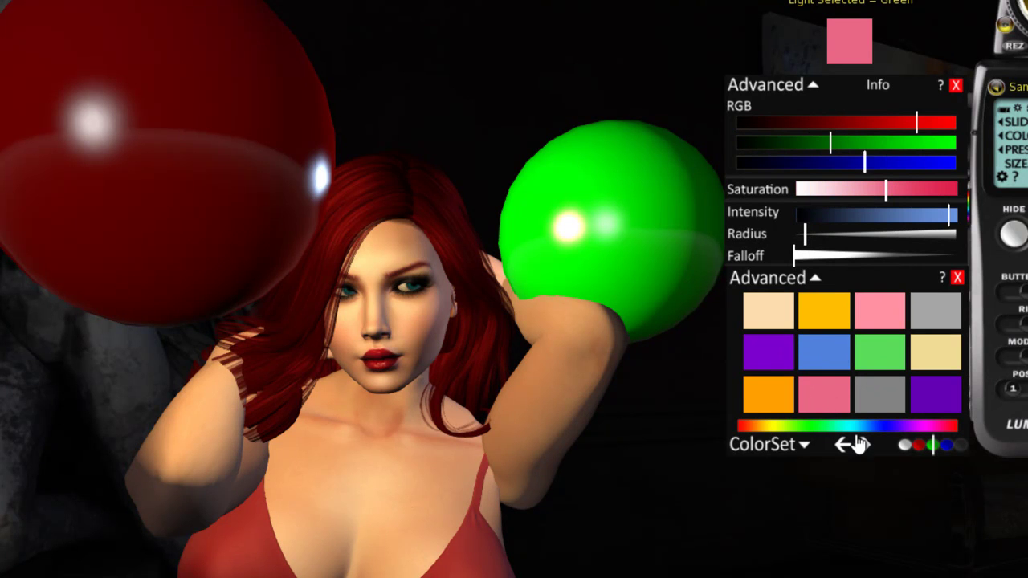
{"action": "left_click", "coordinate": [859, 446]}
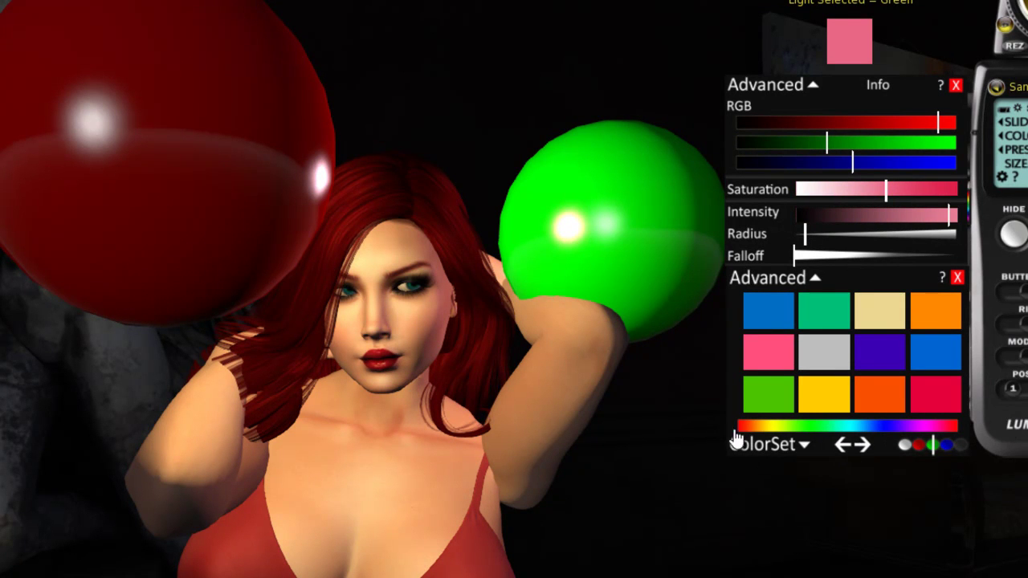
- Try blue, turquoise, amber and lime hues from the color spectrum on the green light, raising the saturation along the way
{"action": "left_click", "coordinate": [886, 428]}
{"action": "left_click", "coordinate": [864, 427]}
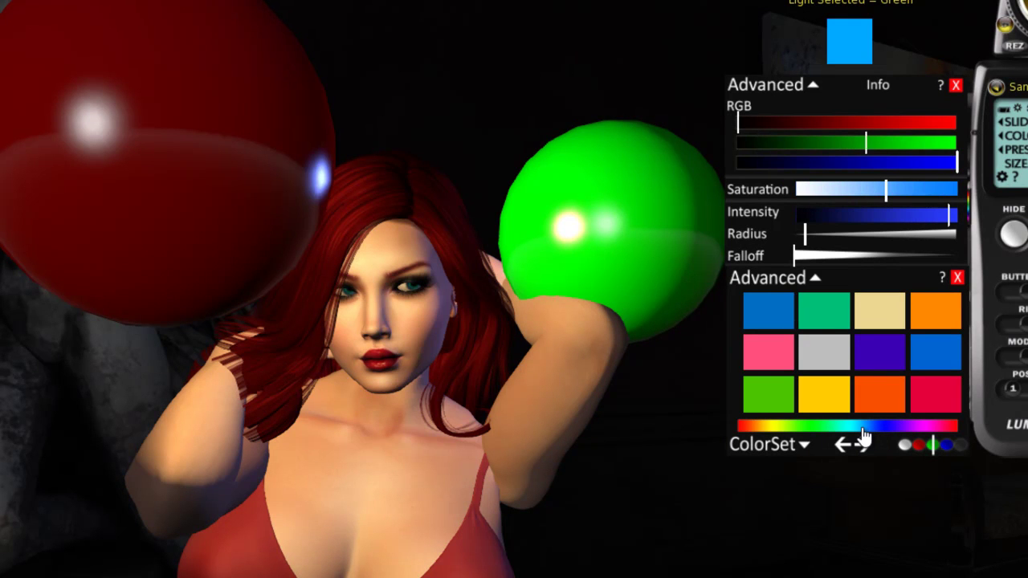
{"action": "left_click", "coordinate": [853, 428]}
{"action": "left_click", "coordinate": [840, 431]}
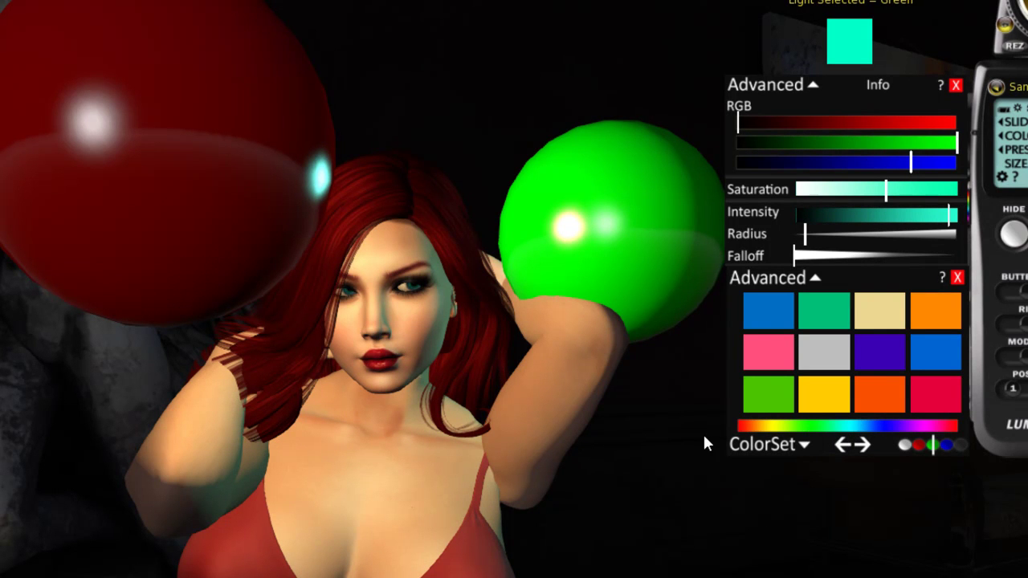
{"action": "left_click", "coordinate": [759, 428]}
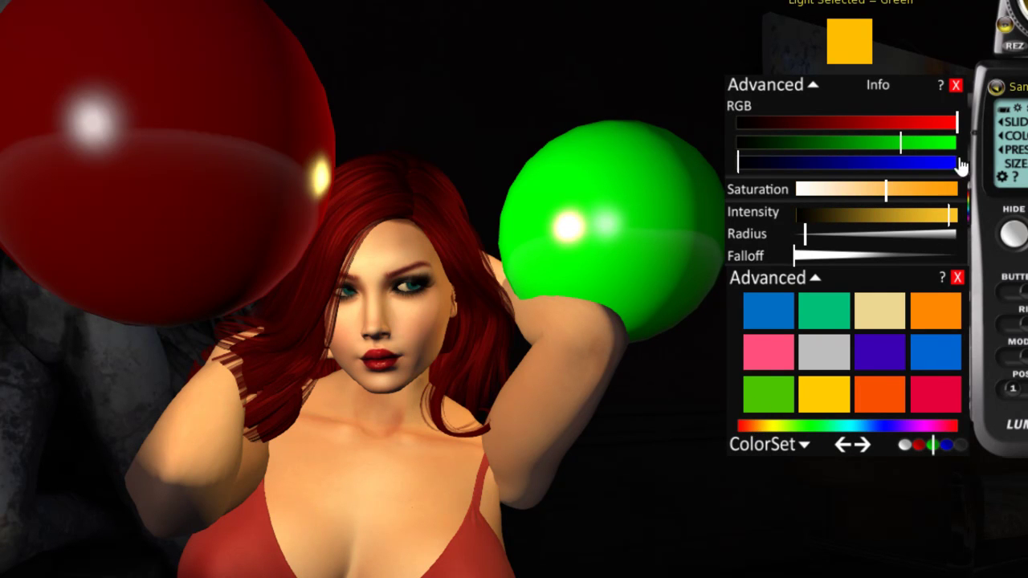
{"action": "left_click", "coordinate": [947, 193]}
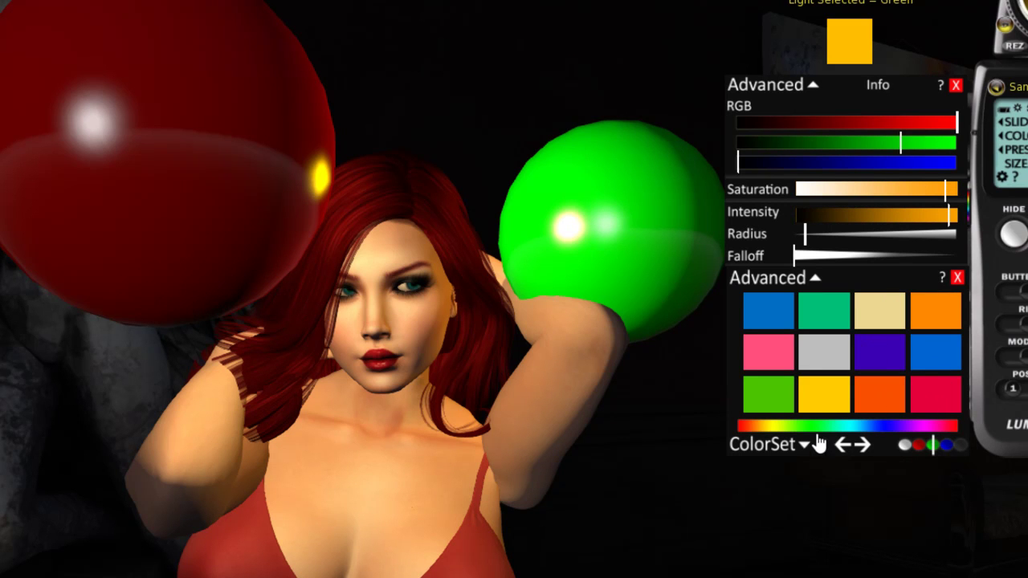
{"action": "left_click", "coordinate": [792, 428]}
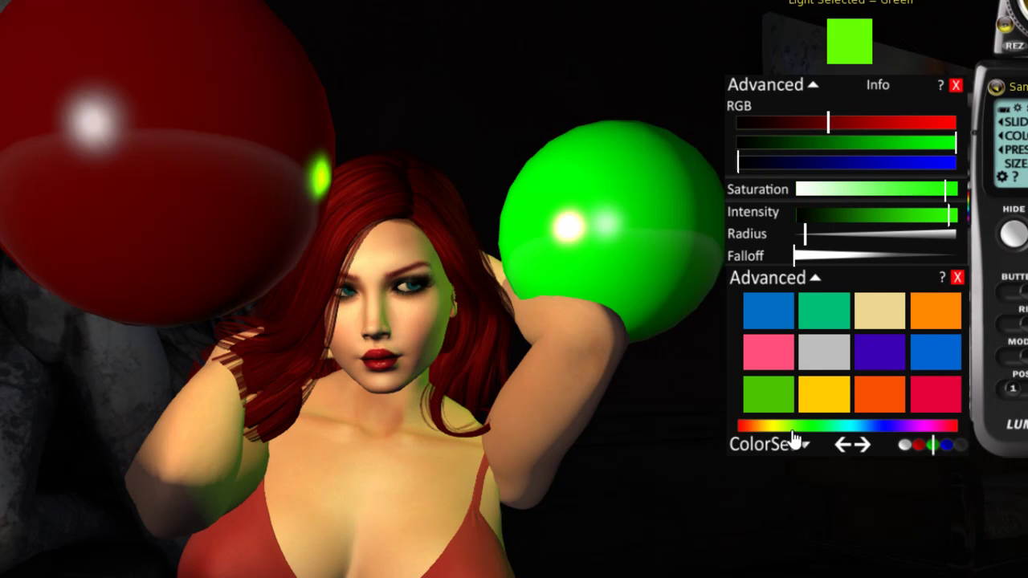
{"action": "left_click", "coordinate": [781, 427]}
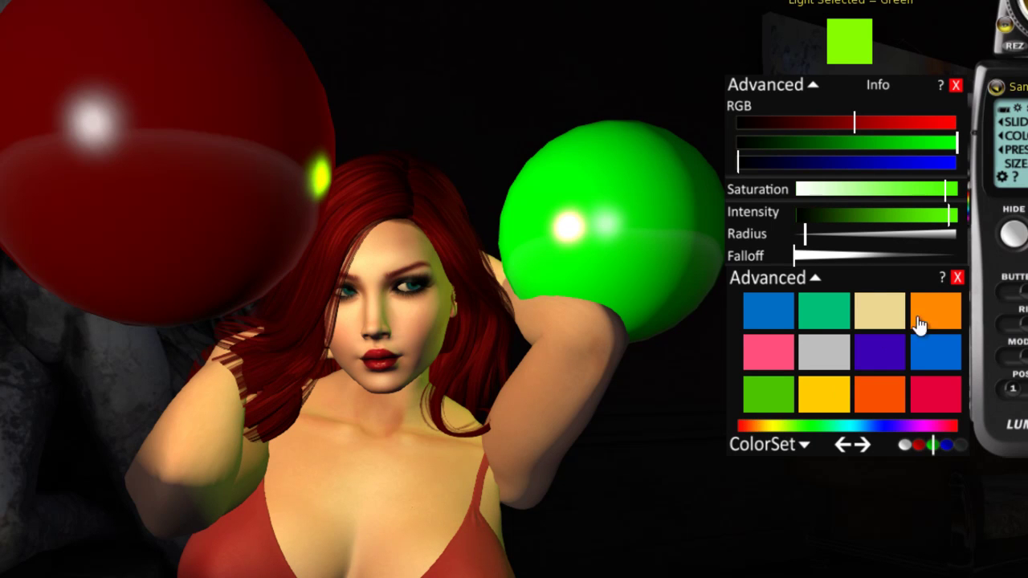
- Show the next set of swatches, apply the pale violet-pink one to the green light, and reduce its saturation slightly
{"action": "left_click", "coordinate": [863, 446]}
{"action": "left_click", "coordinate": [774, 399]}
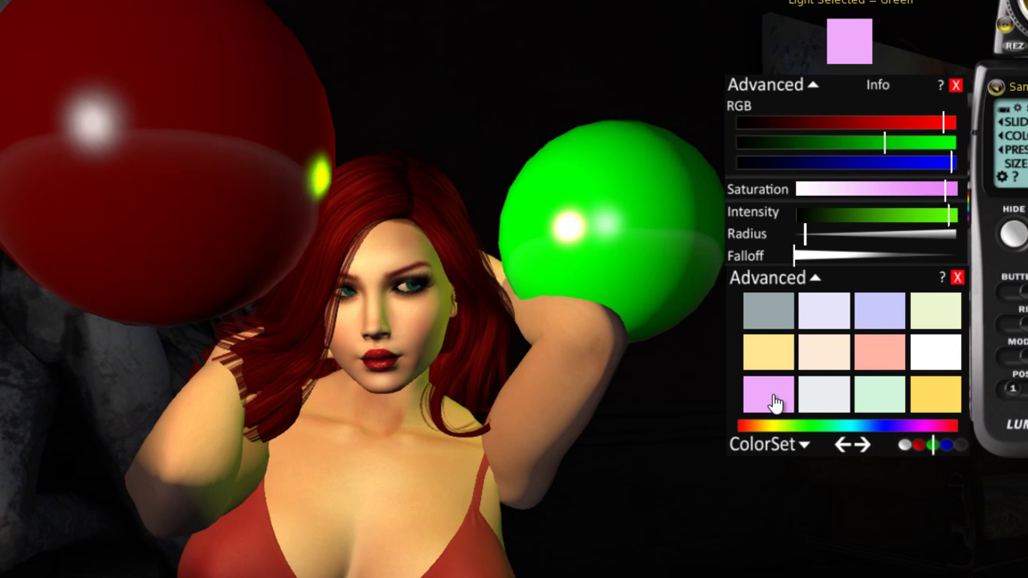
{"action": "left_click_drag", "start_coordinate": [937, 192], "coordinate": [925, 193]}
- Save the current lights to preset 2 and hide the light balls
{"action": "left_click", "coordinate": [1013, 149]}
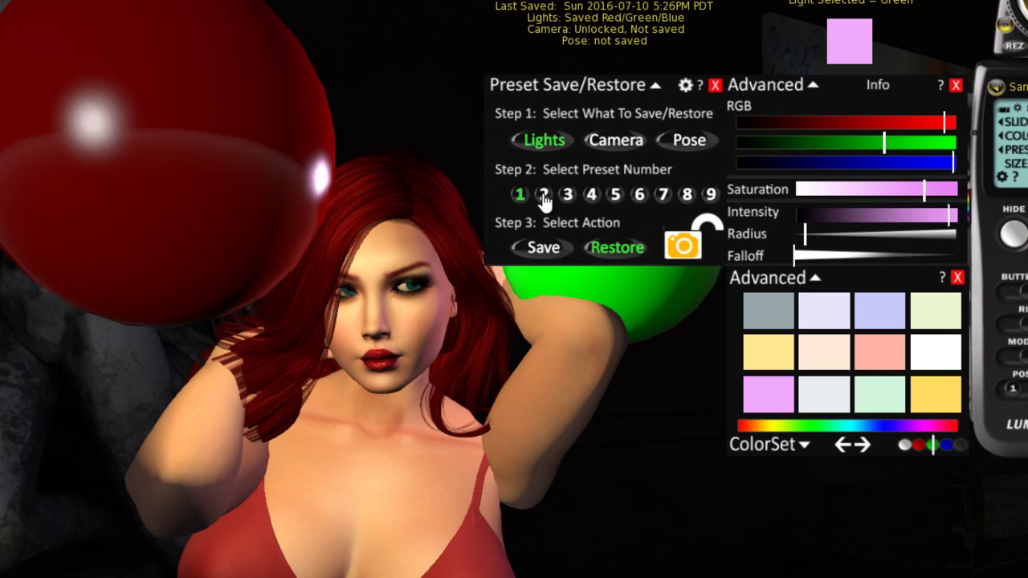
{"action": "left_click", "coordinate": [544, 196]}
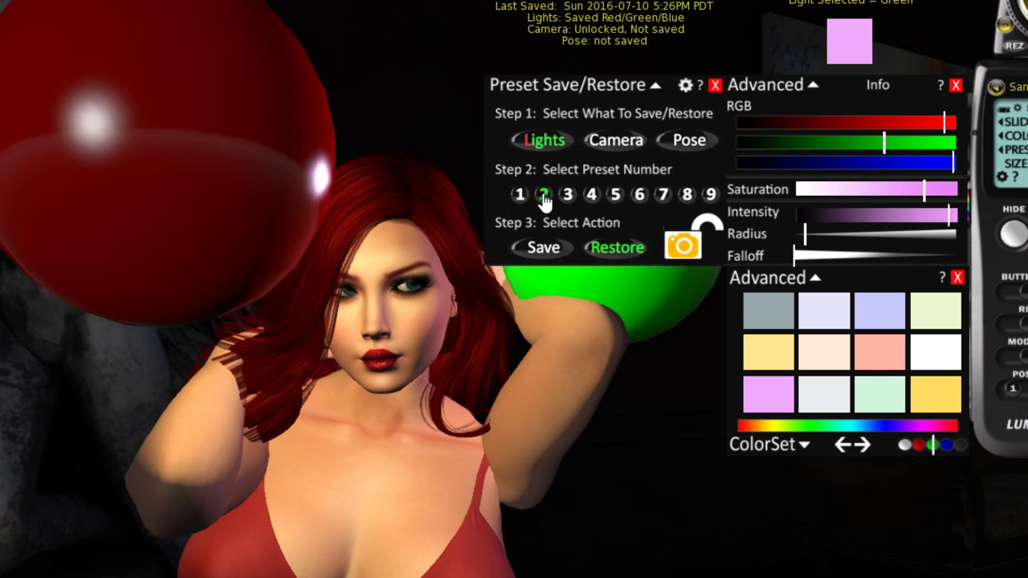
{"action": "left_click", "coordinate": [549, 258]}
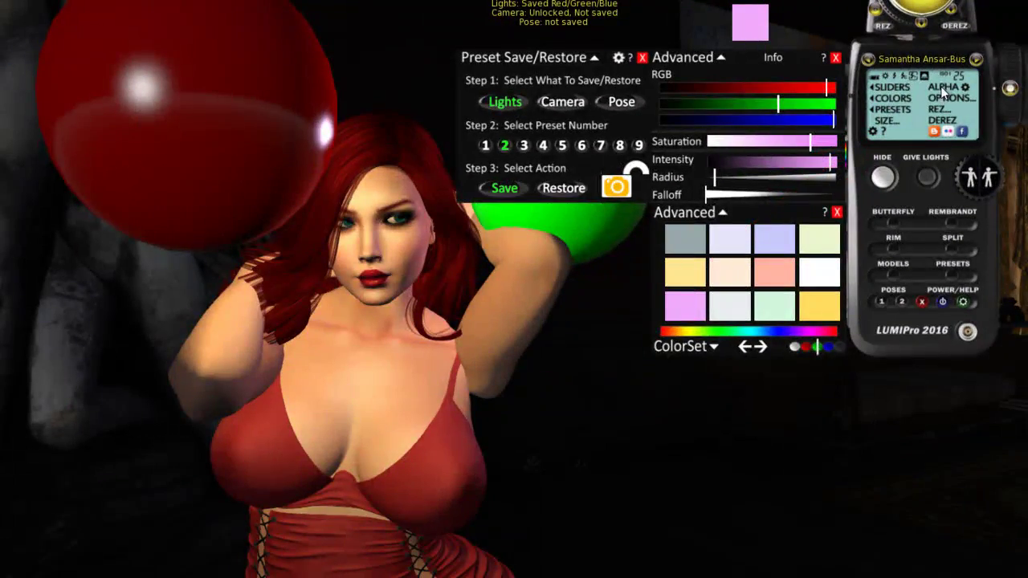
{"action": "left_click", "coordinate": [941, 88]}
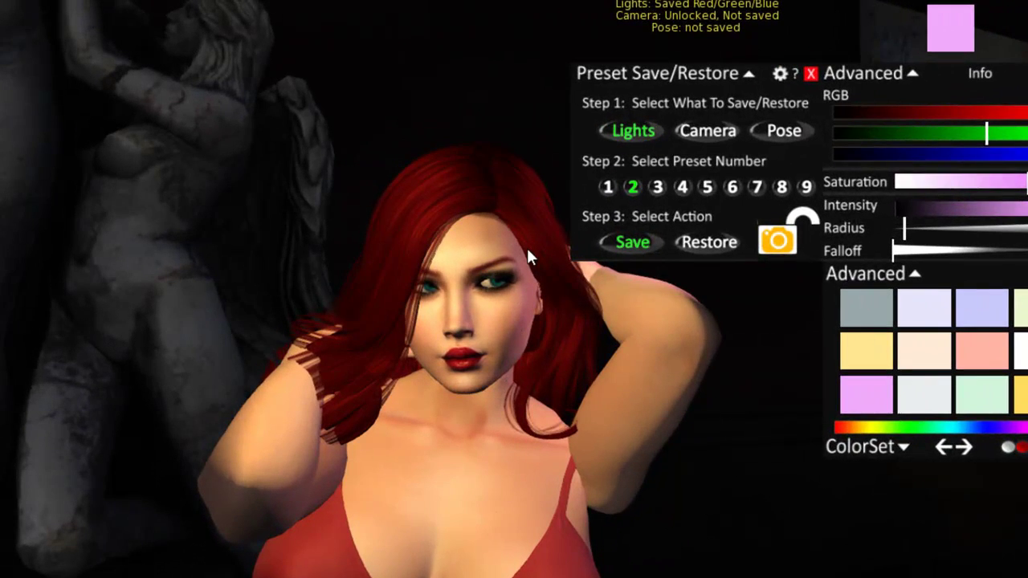
- Restore the lights from preset 1 and from preset 2 to compare their effect on the model's face
{"action": "left_click", "coordinate": [607, 187]}
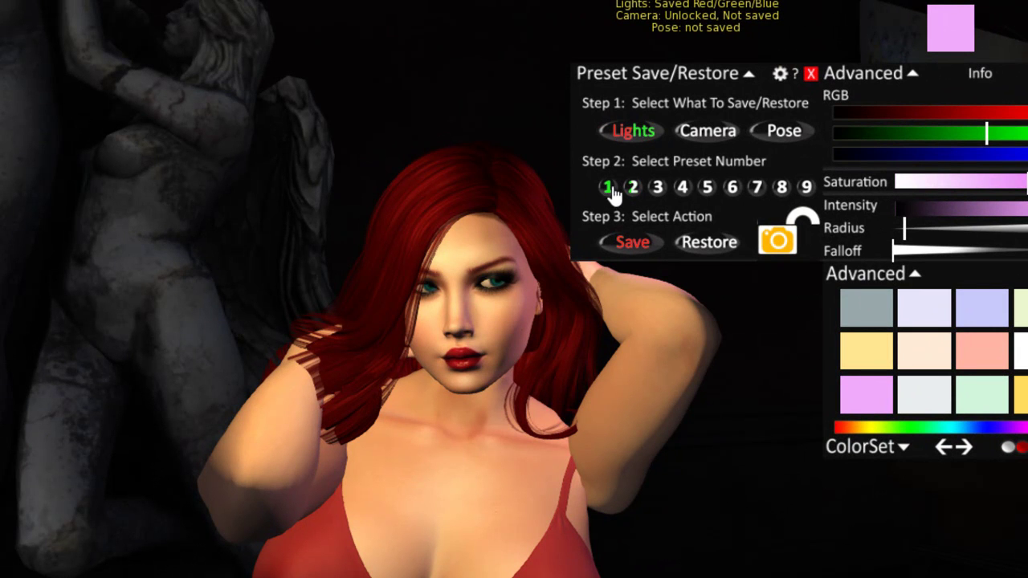
{"action": "left_click", "coordinate": [710, 243]}
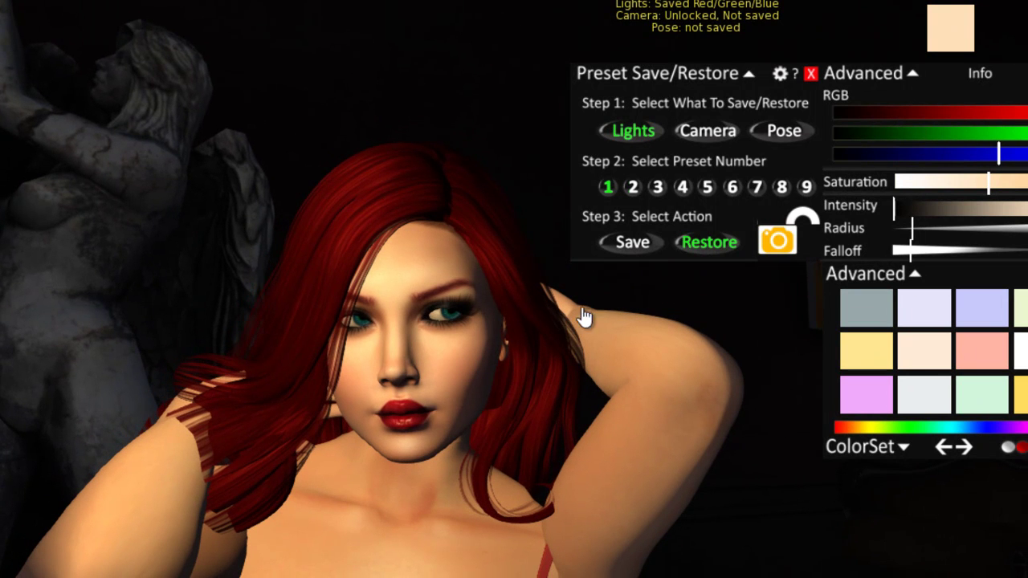
{"action": "left_click", "coordinate": [633, 187]}
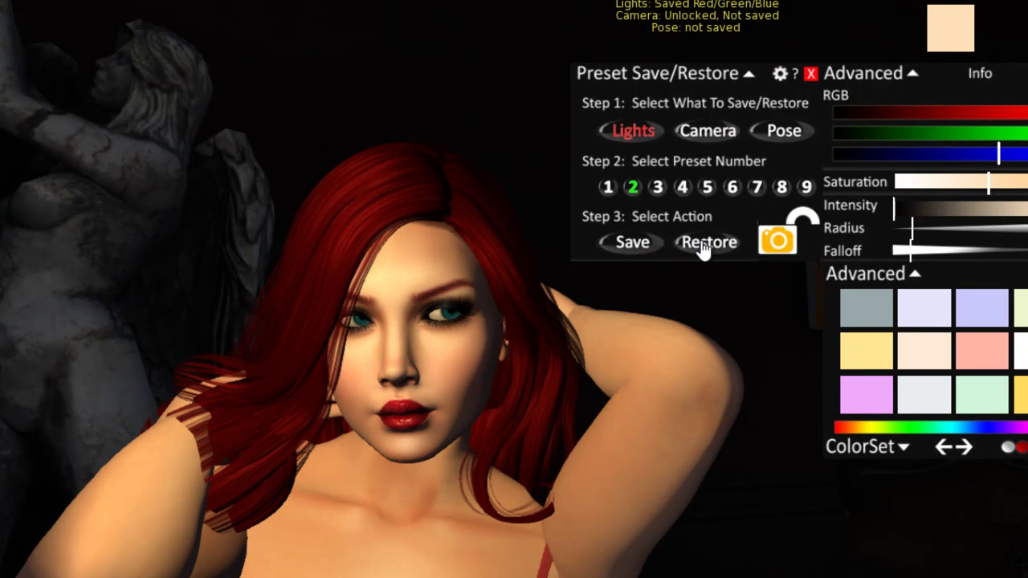
{"action": "left_click", "coordinate": [704, 245]}
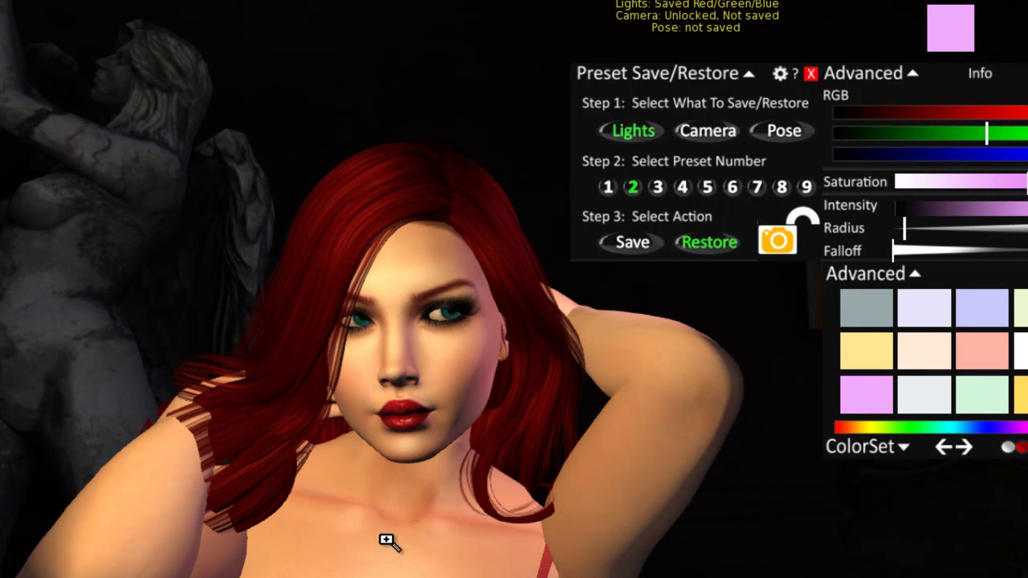
- Select the blue light, raise its intensity to a little over a third, and move it slightly lower in front of the legs
{"action": "scroll", "coordinate": [459, 381], "scroll_direction": "down", "scroll_amount": 5, "text": "alt"}
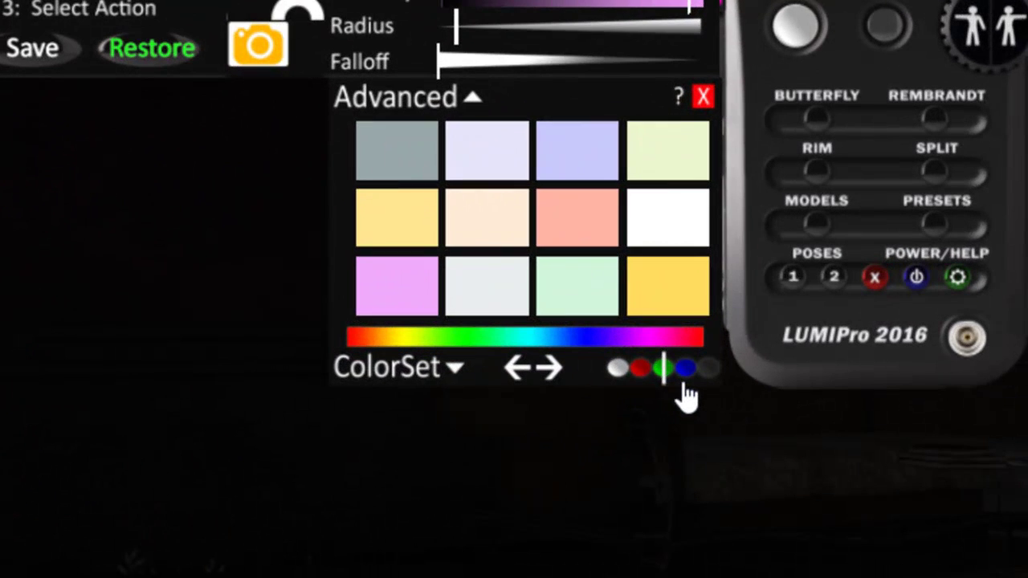
{"action": "left_click", "coordinate": [684, 372]}
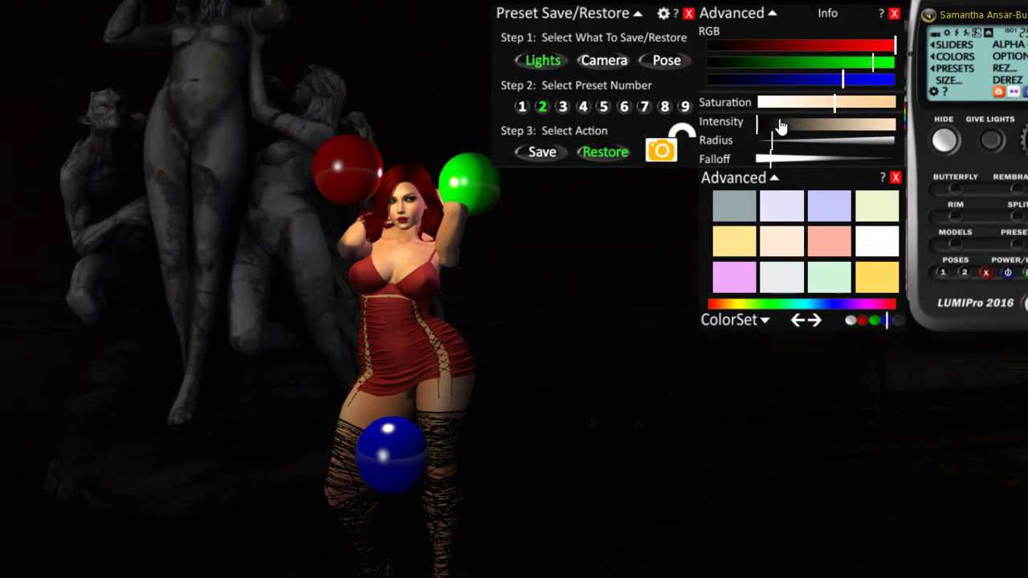
{"action": "left_click_drag", "start_coordinate": [778, 131], "coordinate": [812, 131]}
{"action": "mouse_move", "coordinate": [392, 494]}
{"action": "left_mouse_down"}
{"action": "mouse_move", "coordinate": [385, 506]}
{"action": "mouse_move", "coordinate": [397, 506]}
{"action": "left_mouse_up"}
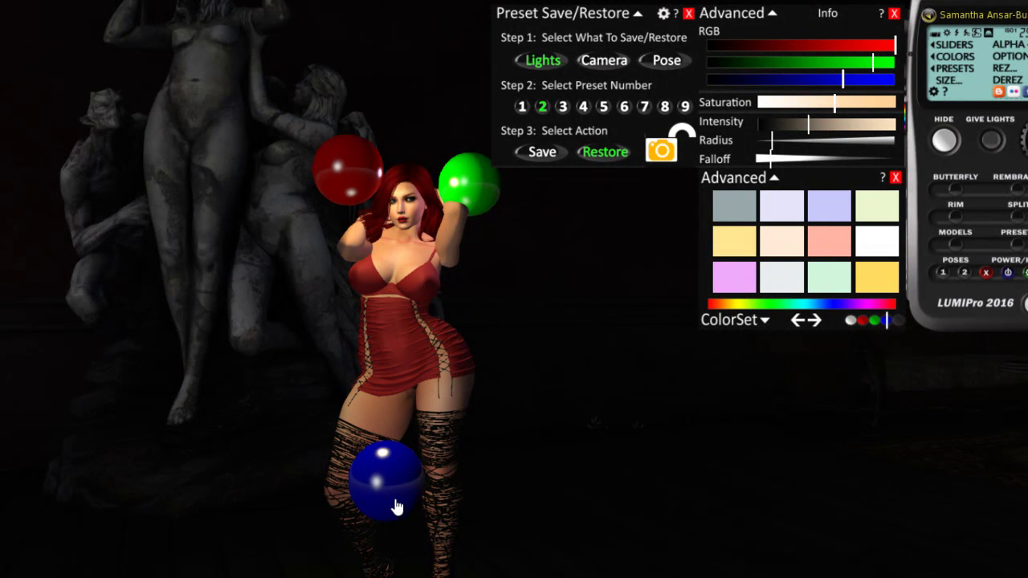
- Save the lights with the adjusted blue light to preset 3
{"action": "left_click", "coordinate": [563, 108]}
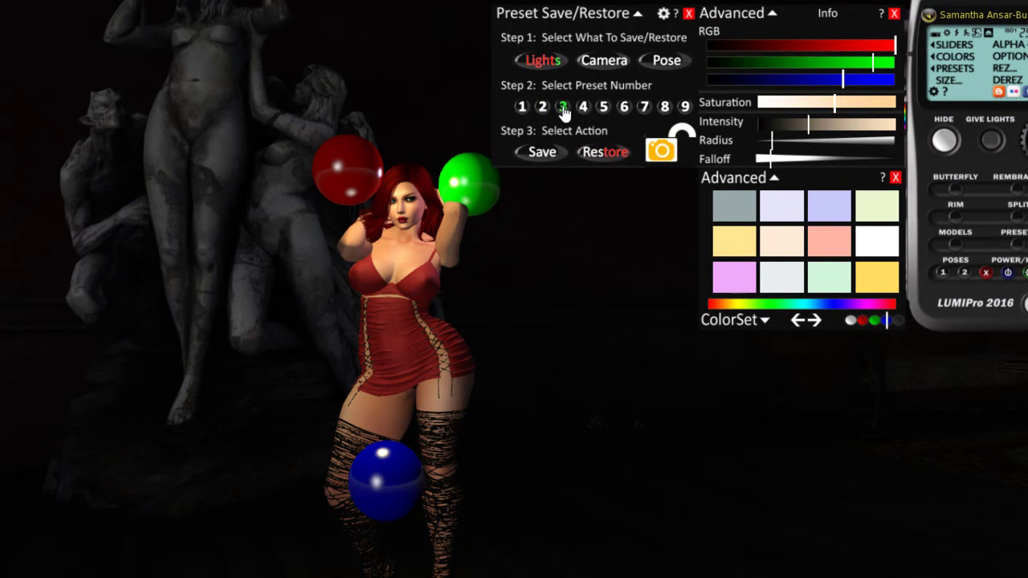
{"action": "left_click", "coordinate": [543, 157]}
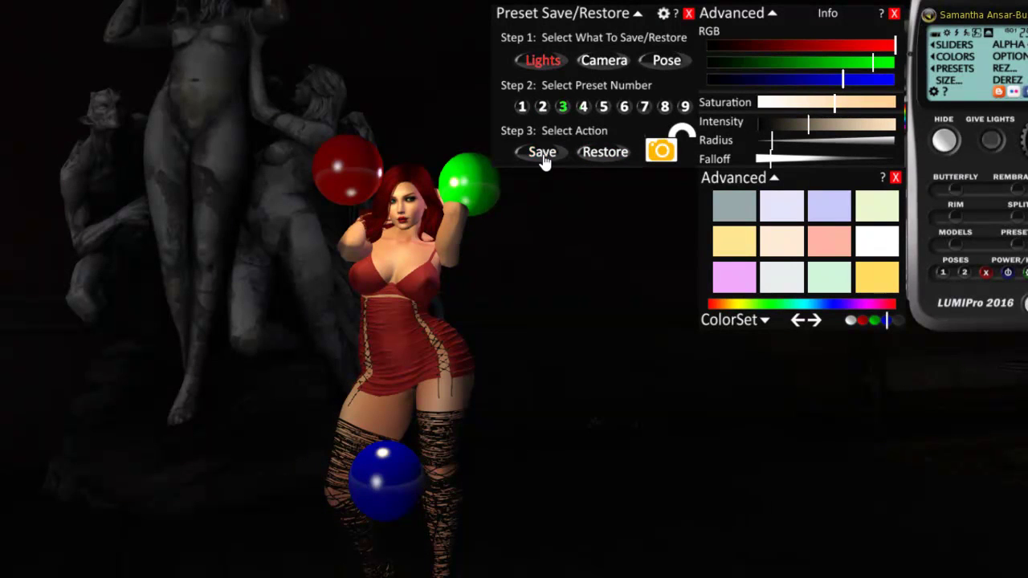
- Restore the lights from preset 1 and hide the light balls around the model
{"action": "left_click", "coordinate": [521, 110]}
{"action": "left_click", "coordinate": [595, 156]}
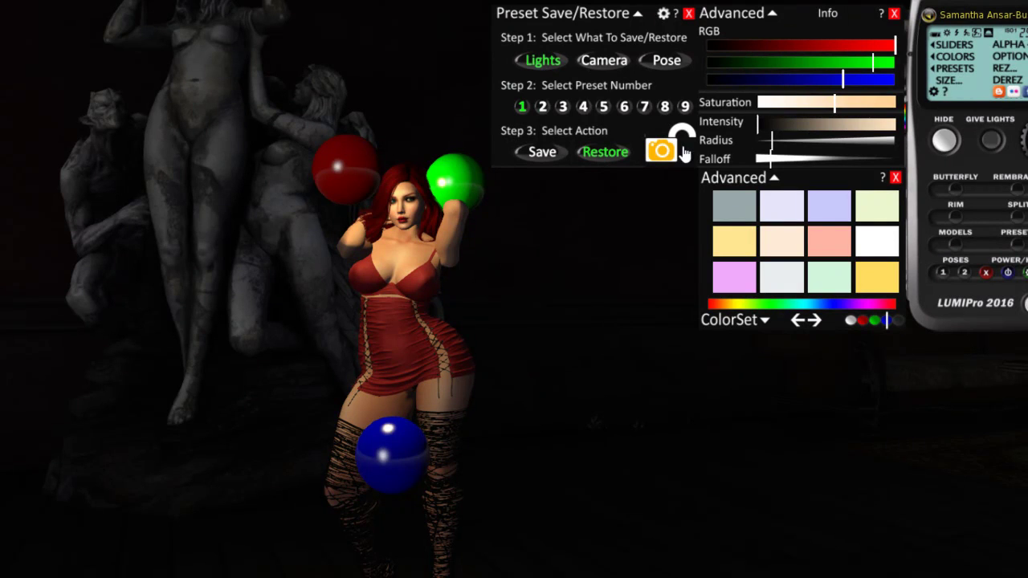
{"action": "left_click", "coordinate": [1011, 48]}
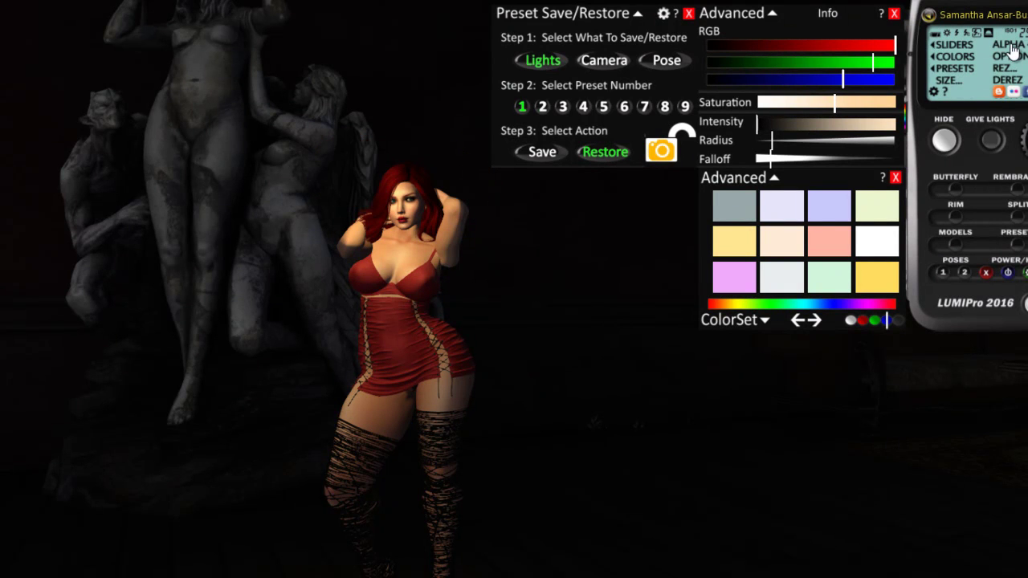
- Compare the saved lighting on the full figure by restoring presets 2, 1 and 3 in turn
{"action": "left_click", "coordinate": [542, 108]}
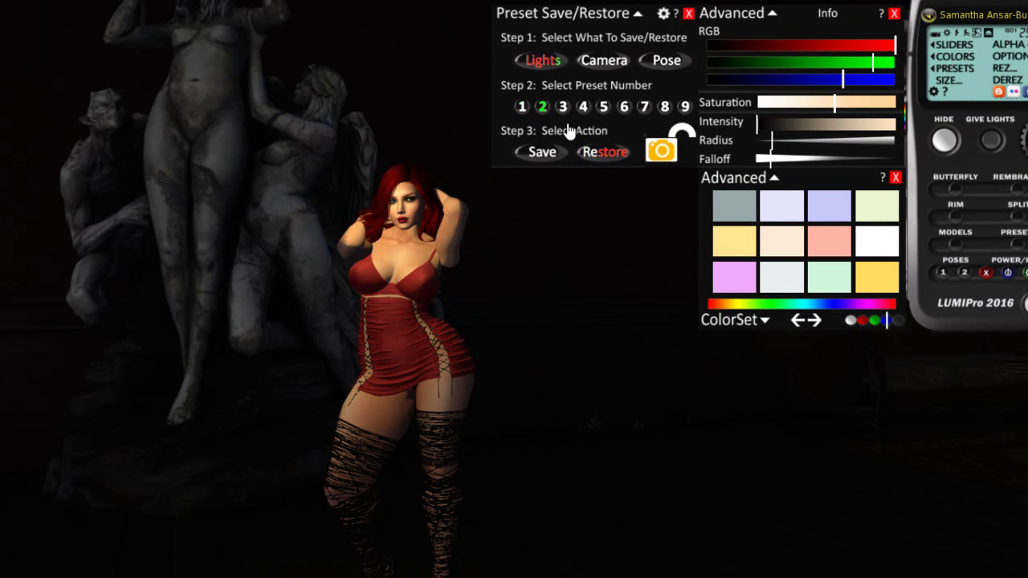
{"action": "left_click", "coordinate": [603, 153]}
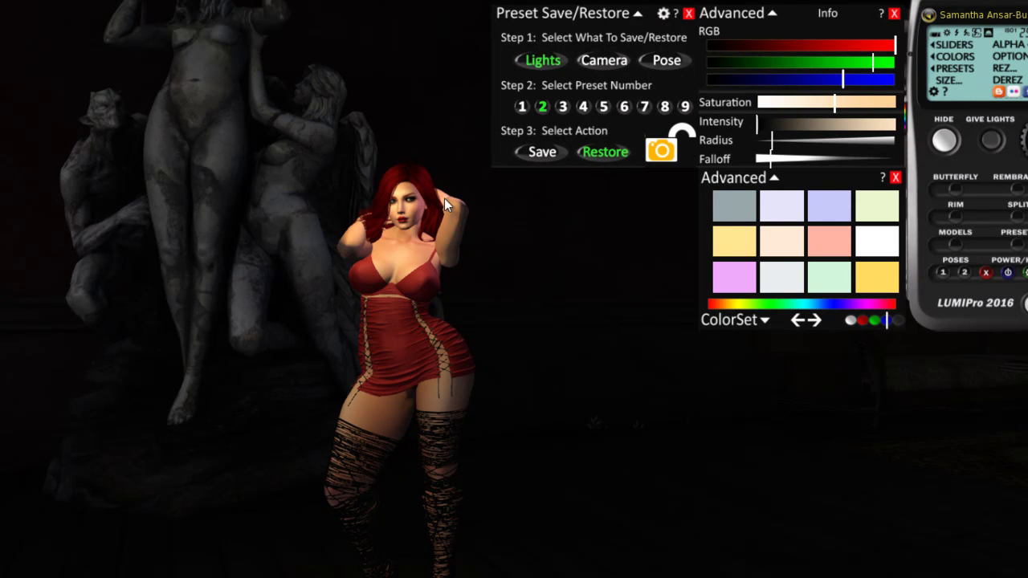
{"action": "left_click", "coordinate": [522, 107]}
{"action": "left_click", "coordinate": [602, 153]}
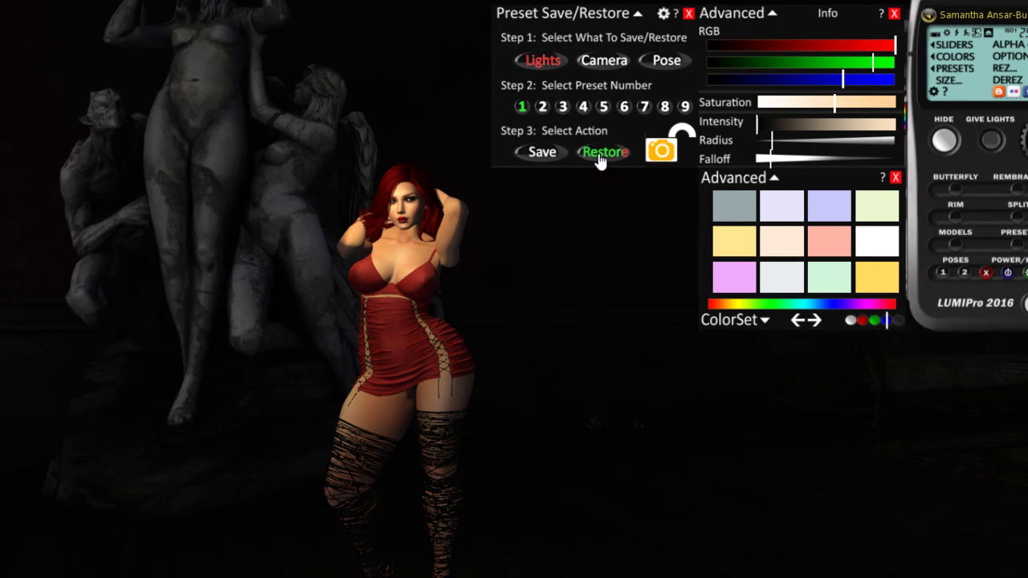
{"action": "left_click", "coordinate": [563, 108]}
{"action": "left_click", "coordinate": [605, 153]}
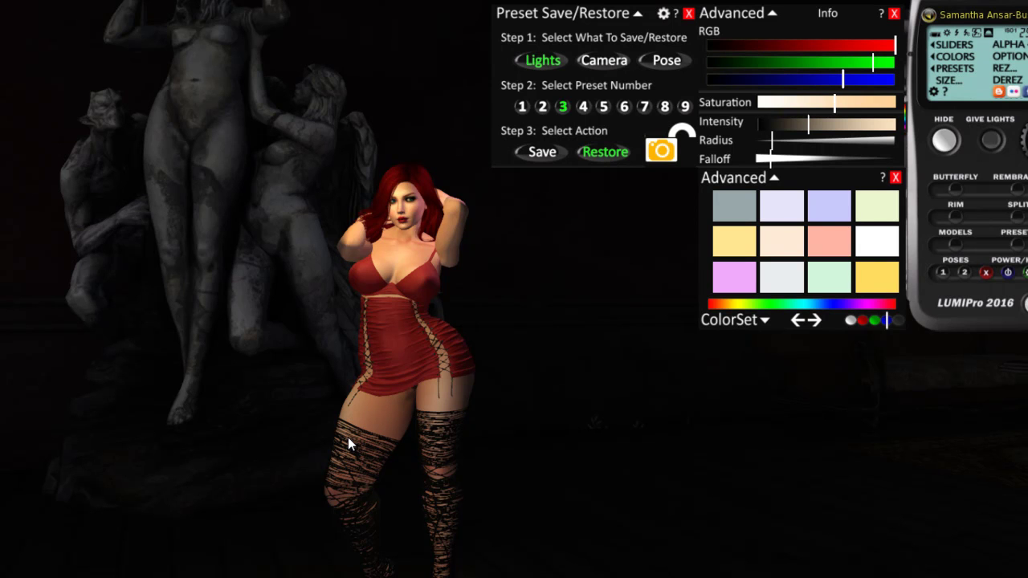
- Lower the green light's intensity to a little over a third and save the lights to preset 4
{"action": "left_click", "coordinate": [875, 321]}
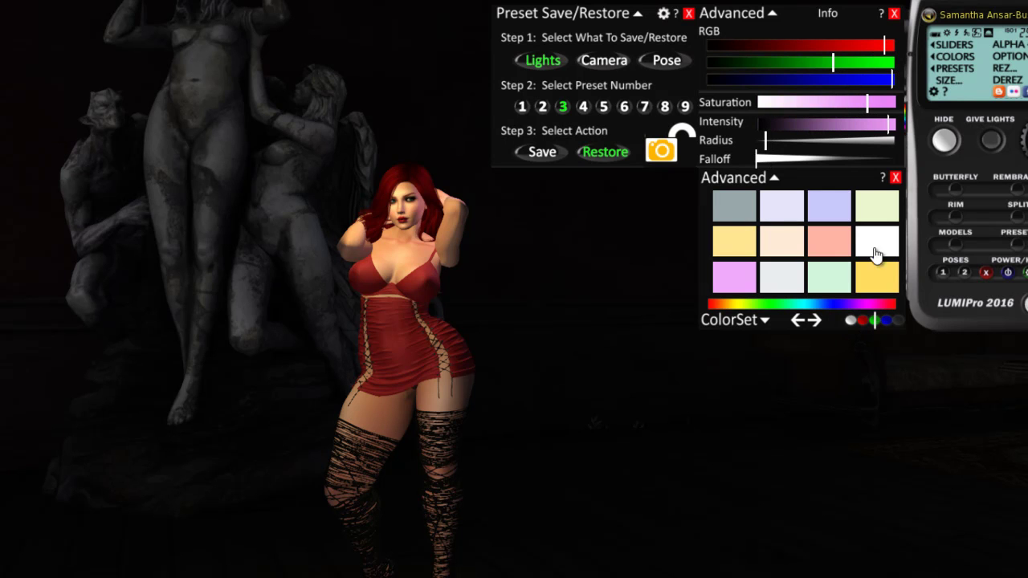
{"action": "left_click", "coordinate": [826, 127]}
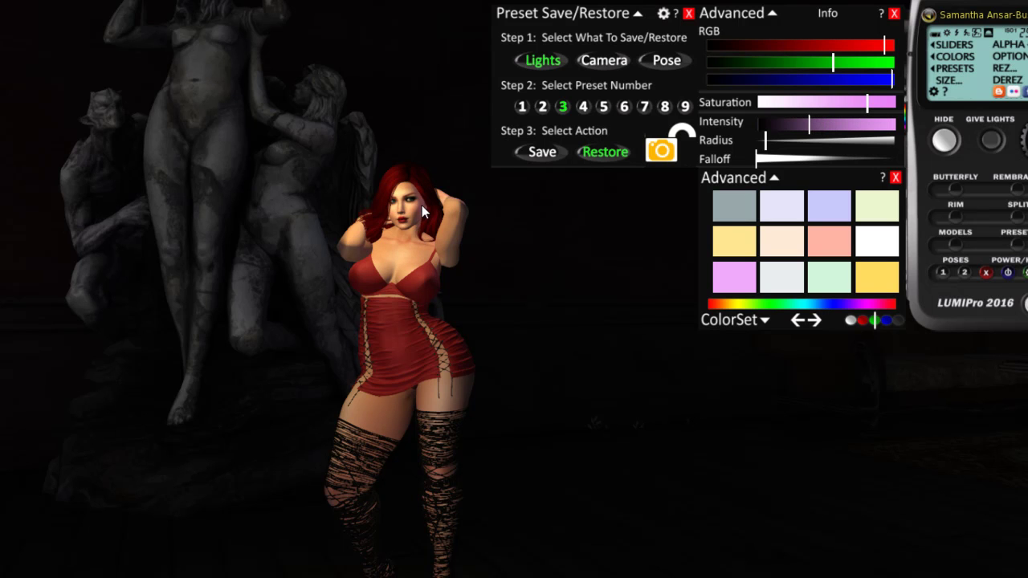
{"action": "left_click", "coordinate": [585, 107]}
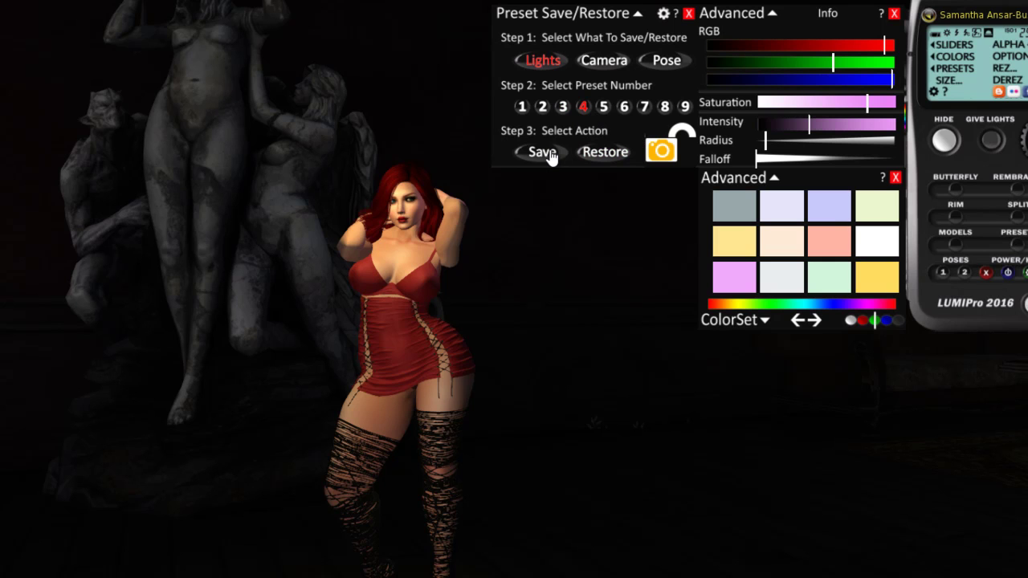
{"action": "left_click", "coordinate": [548, 155]}
- Restore the lights from preset 3 for comparison with the dimmer green light
{"action": "left_click", "coordinate": [563, 109]}
{"action": "left_click", "coordinate": [605, 153]}
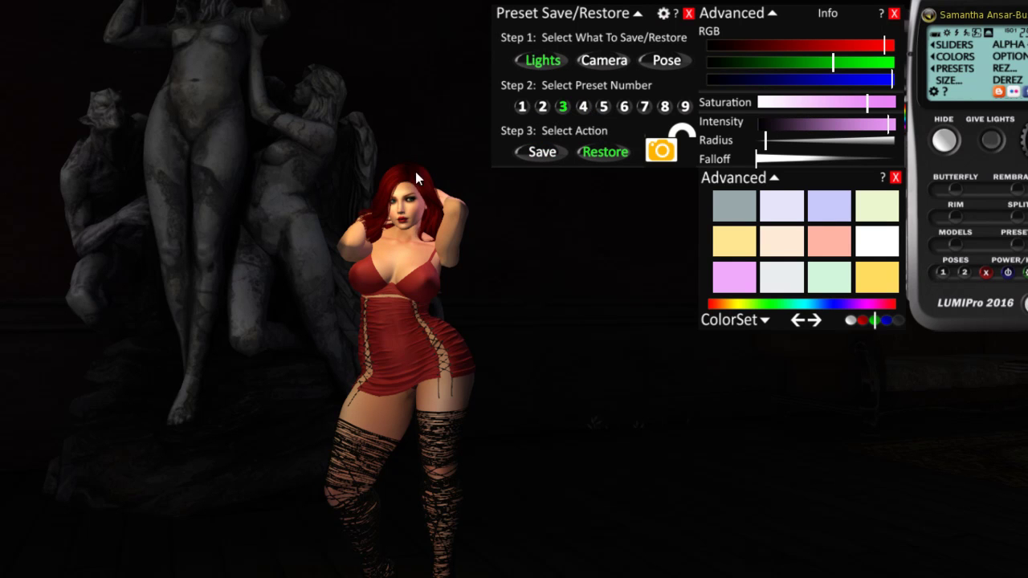
- Restore the lights from preset 4 and widen the blue light's radius to just over half of its range
{"action": "left_click", "coordinate": [584, 111]}
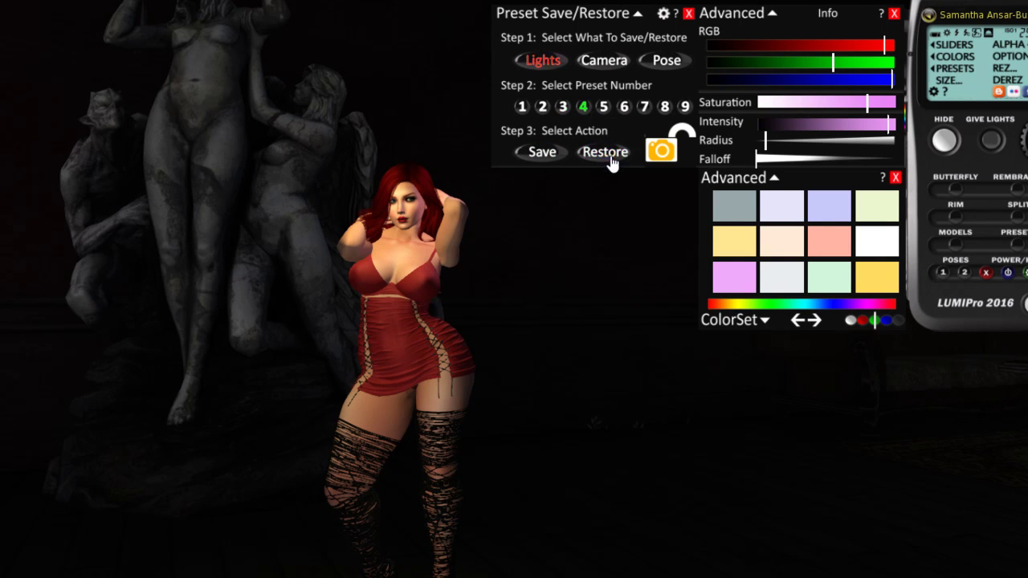
{"action": "left_click", "coordinate": [609, 154]}
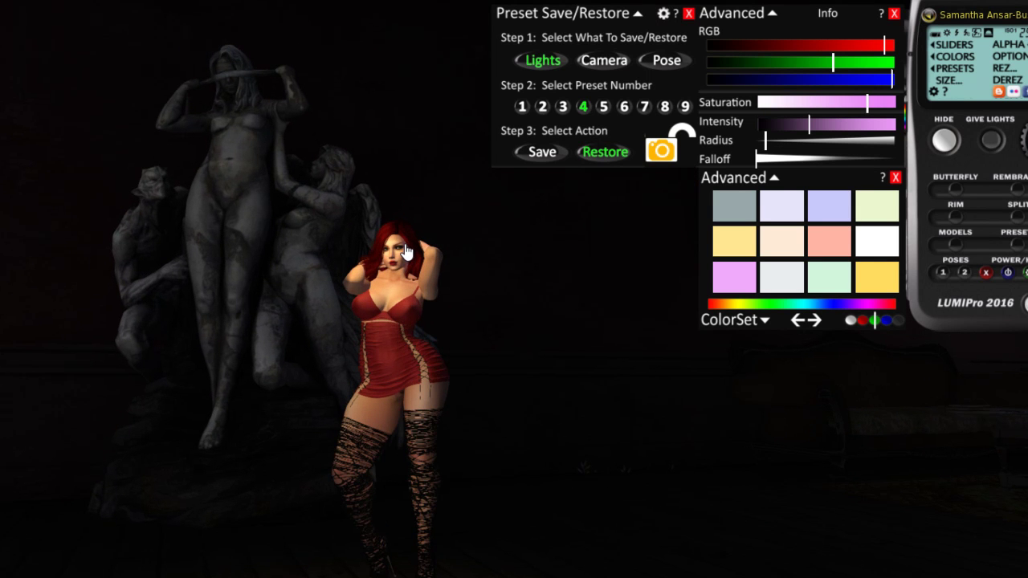
{"action": "left_click", "coordinate": [887, 321]}
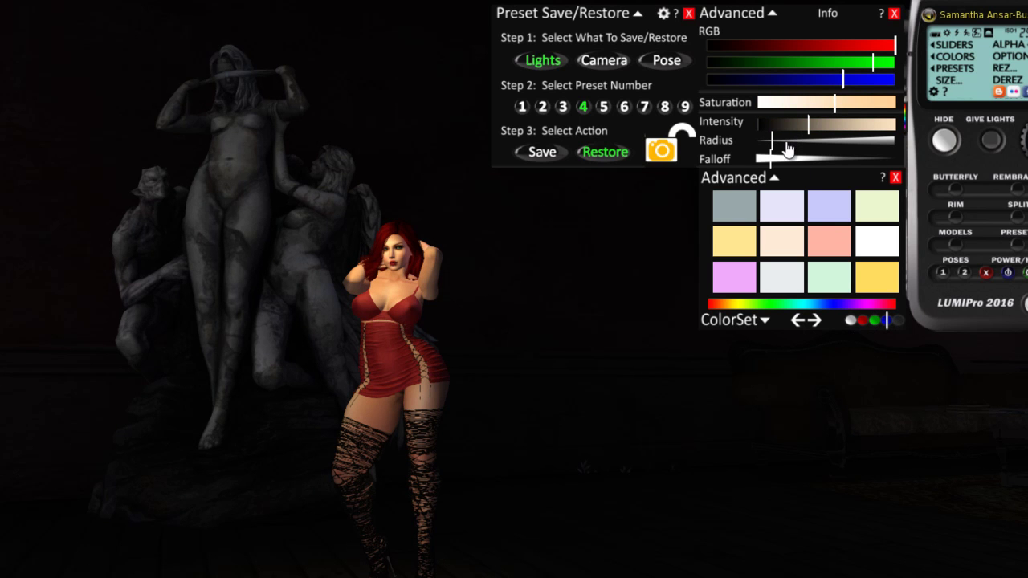
{"action": "left_click_drag", "start_coordinate": [791, 147], "coordinate": [836, 145]}
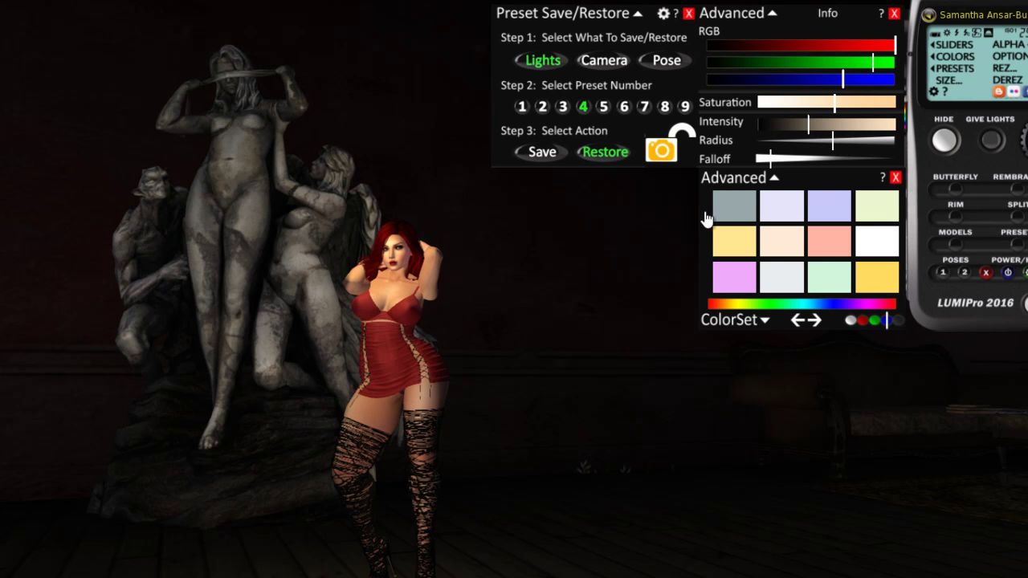
- Try pure green on the blue light and settle on the grey Lee Filter 600 Arctic White color
{"action": "left_click", "coordinate": [732, 205]}
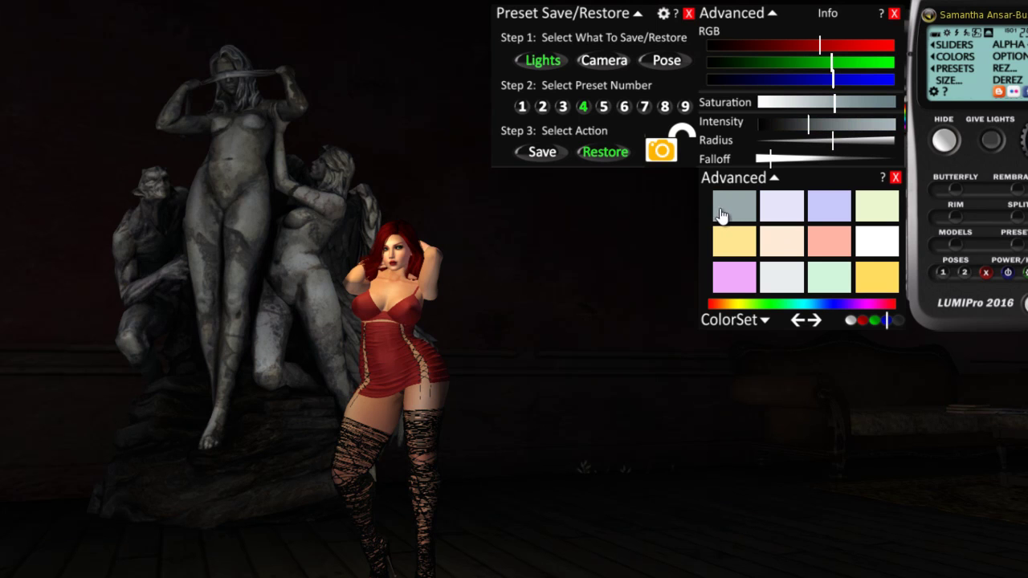
{"action": "left_click", "coordinate": [769, 304]}
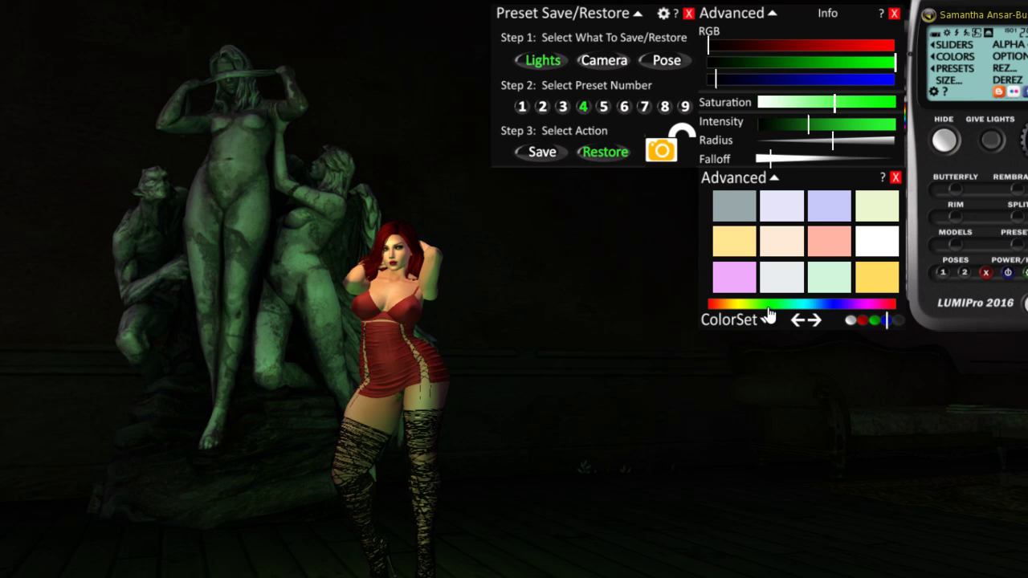
{"action": "left_click", "coordinate": [731, 207]}
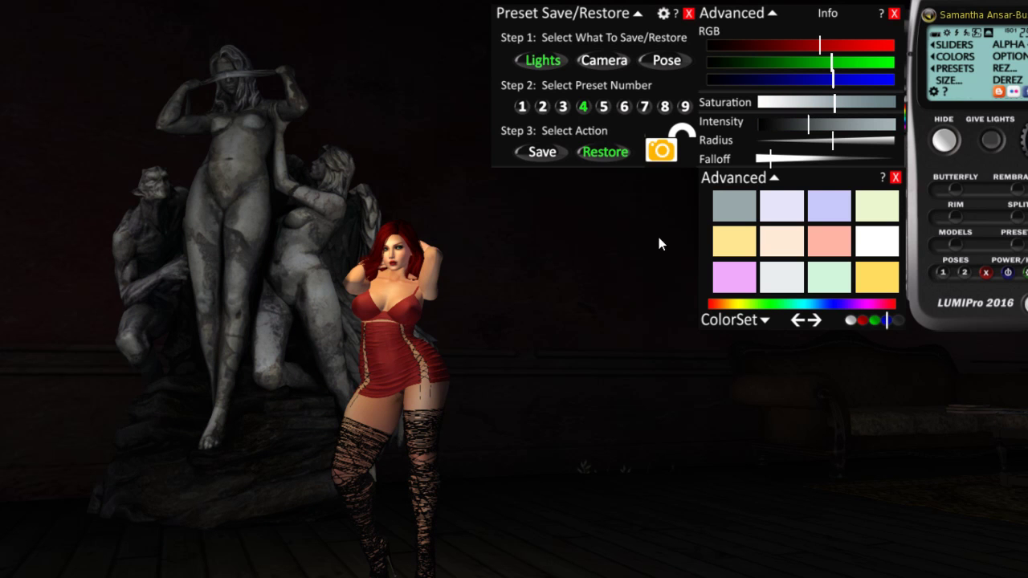
- Set the blue light's radius to about 4.95 and its intensity to about 0.575, and save the lights to preset 5
{"action": "left_click", "coordinate": [892, 143]}
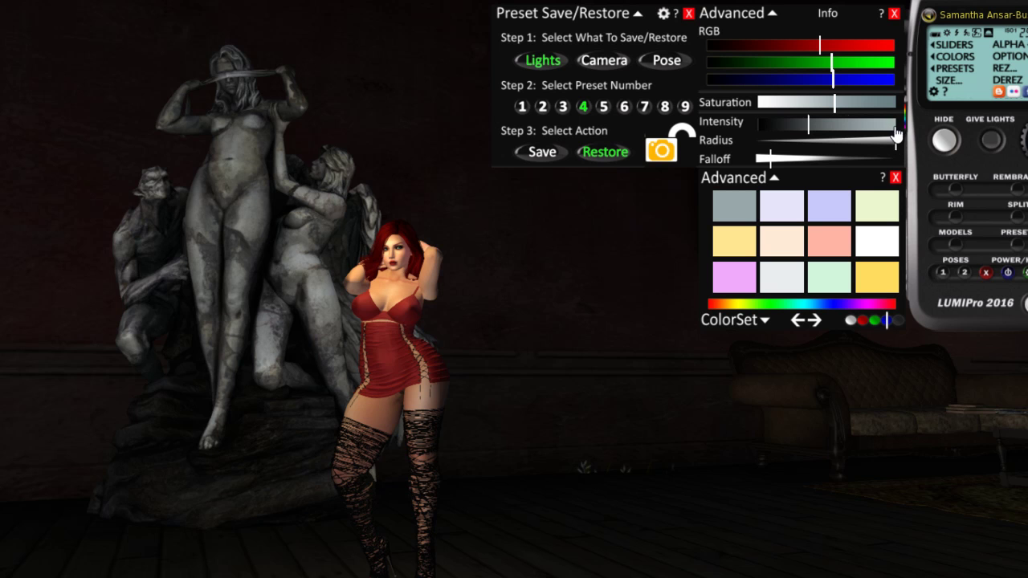
{"action": "left_click", "coordinate": [894, 125]}
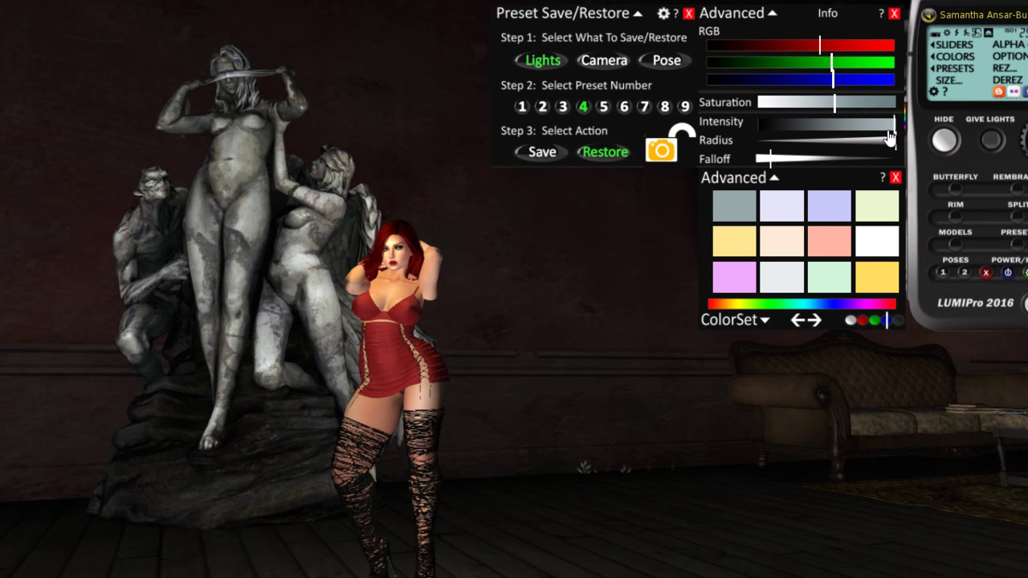
{"action": "left_click", "coordinate": [818, 140]}
{"action": "left_click", "coordinate": [838, 124]}
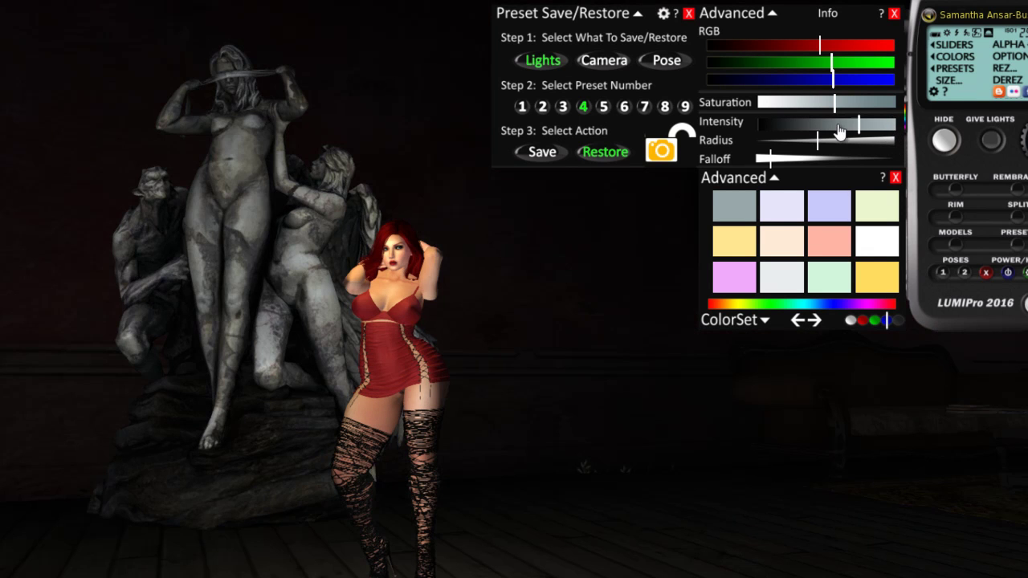
{"action": "left_click", "coordinate": [826, 126]}
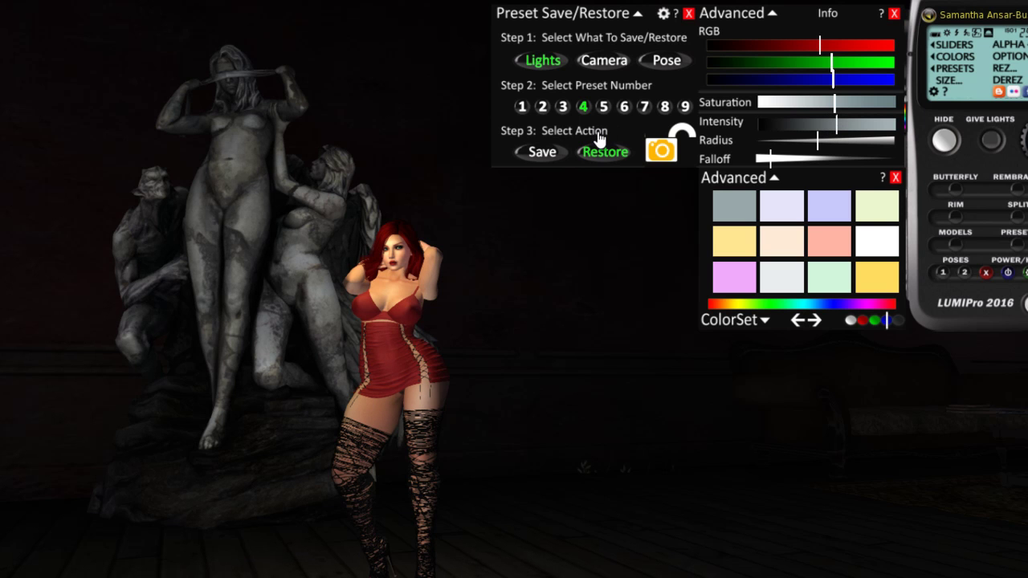
{"action": "left_click", "coordinate": [604, 106]}
{"action": "left_click", "coordinate": [540, 153]}
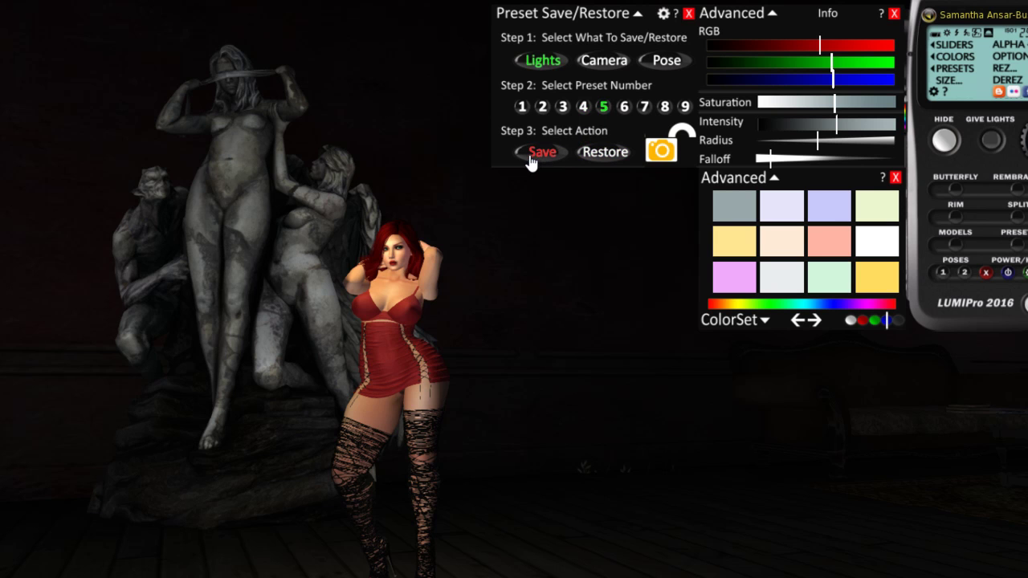
- Compare the background lighting by restoring light presets 4 and 5 in turn
{"action": "left_click", "coordinate": [584, 108]}
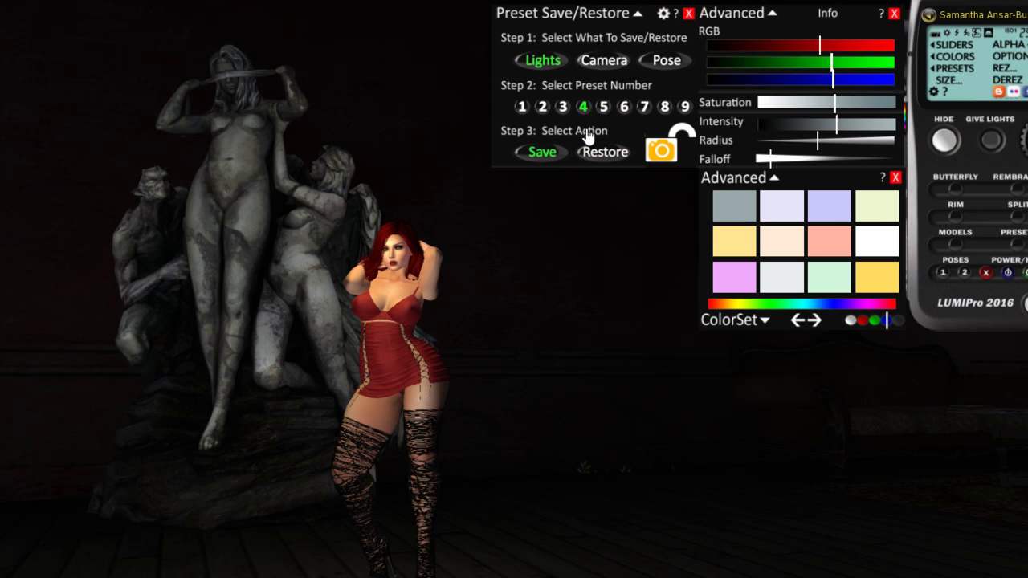
{"action": "left_click", "coordinate": [602, 152]}
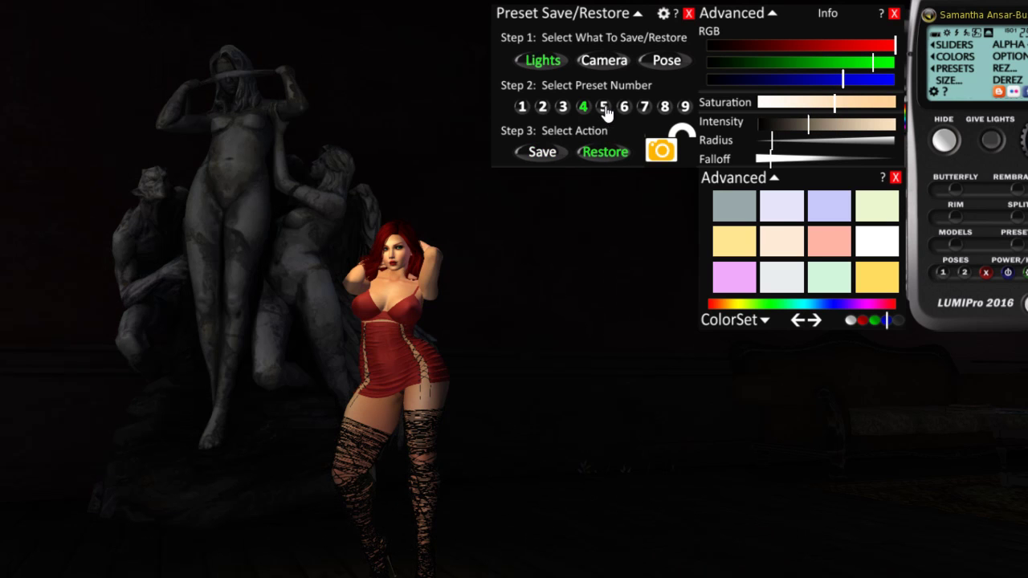
{"action": "left_click", "coordinate": [606, 109]}
{"action": "left_click", "coordinate": [602, 152]}
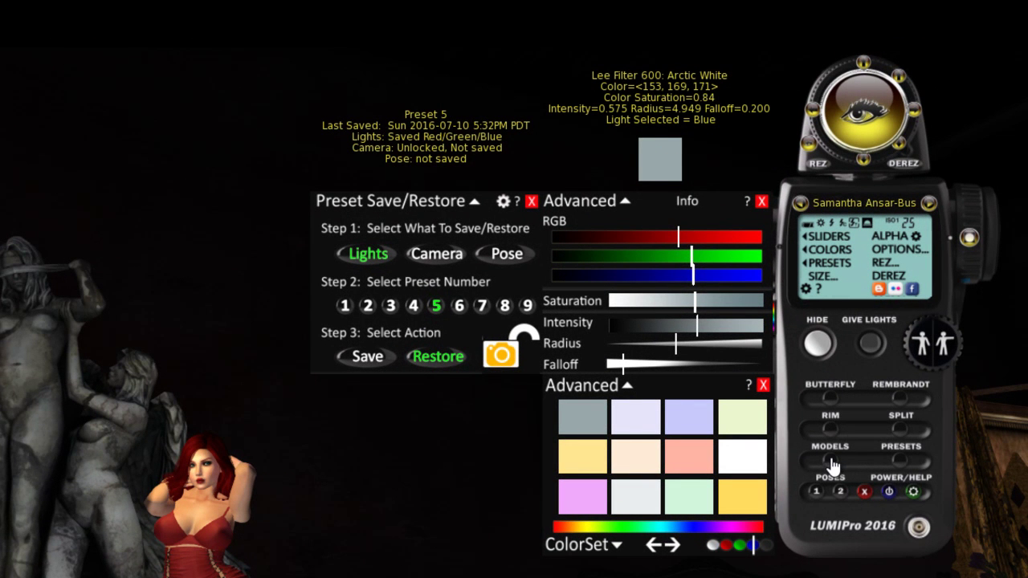
- Switch light control to the other model, select all of that model's lights, and return control to the woman in red
{"action": "left_click", "coordinate": [930, 204]}
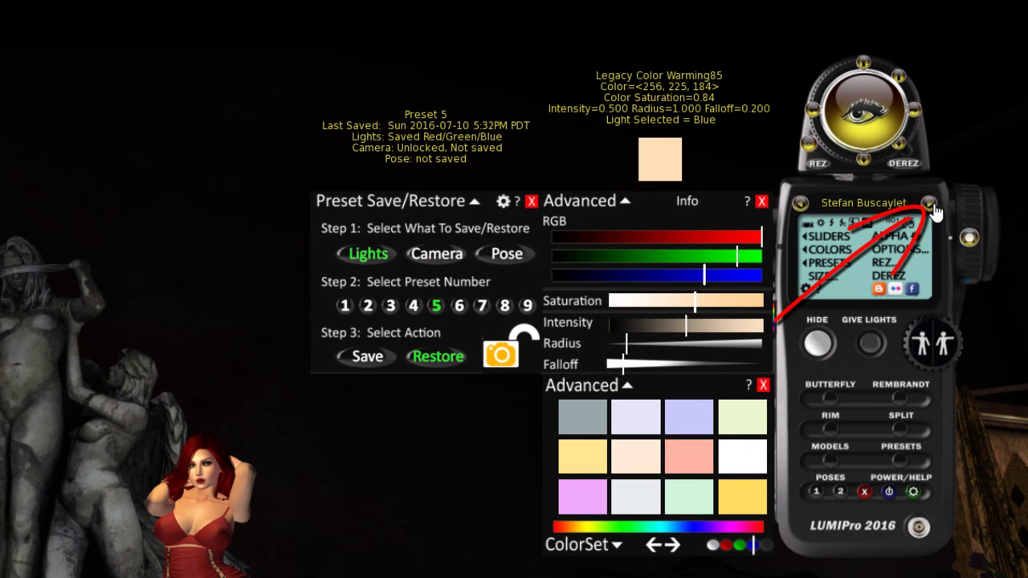
{"action": "left_click", "coordinate": [929, 204]}
{"action": "left_click", "coordinate": [929, 204]}
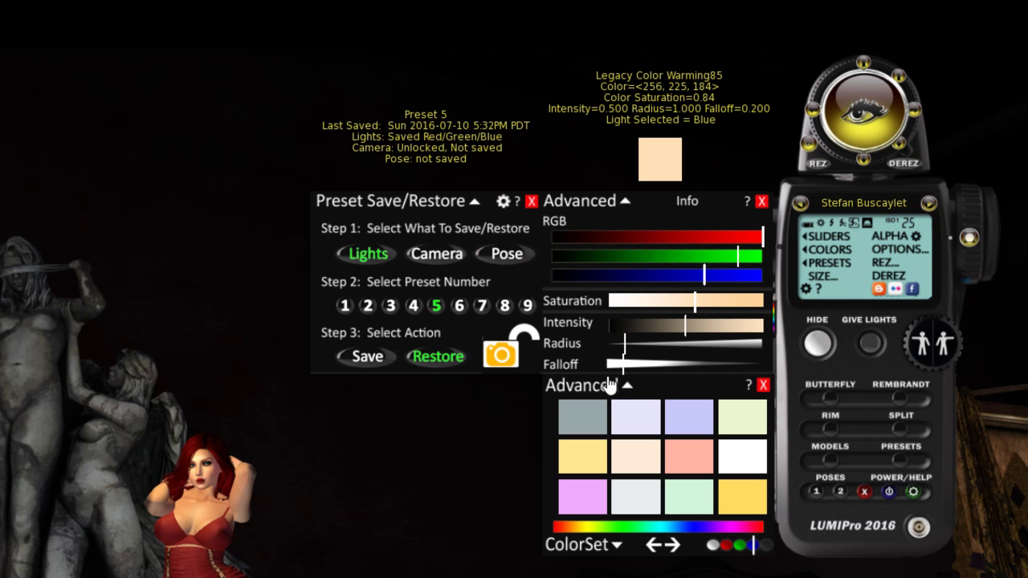
{"action": "left_click", "coordinate": [713, 545]}
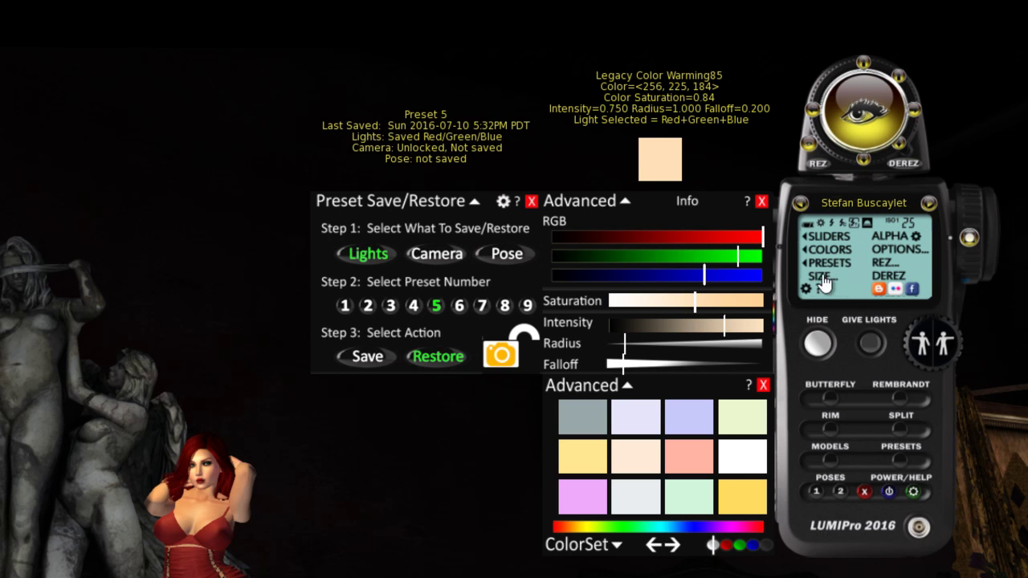
{"action": "left_click", "coordinate": [929, 205]}
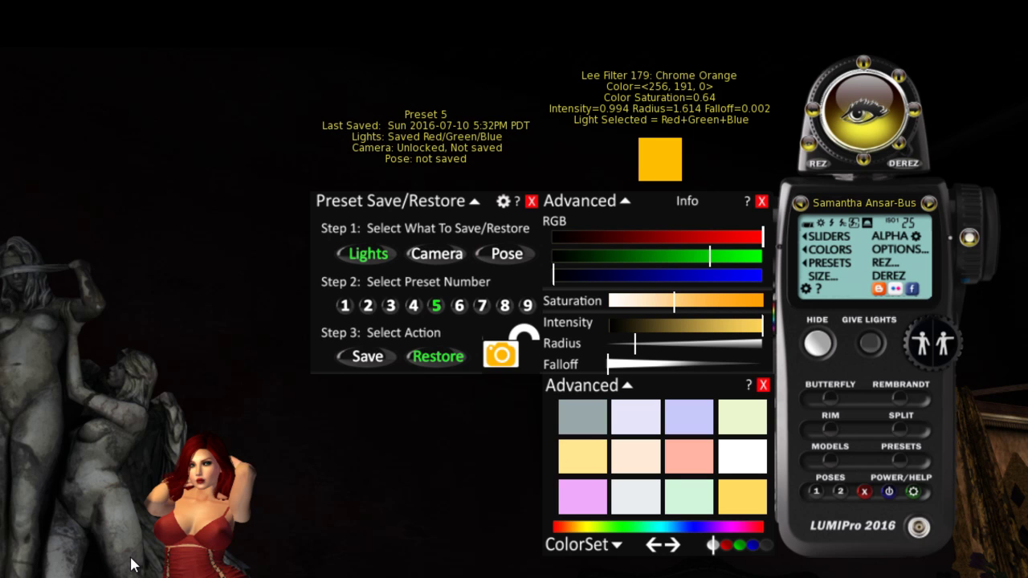
- Inspect the individual settings of the red, green and blue lights on the woman in red
{"action": "left_click", "coordinate": [726, 546]}
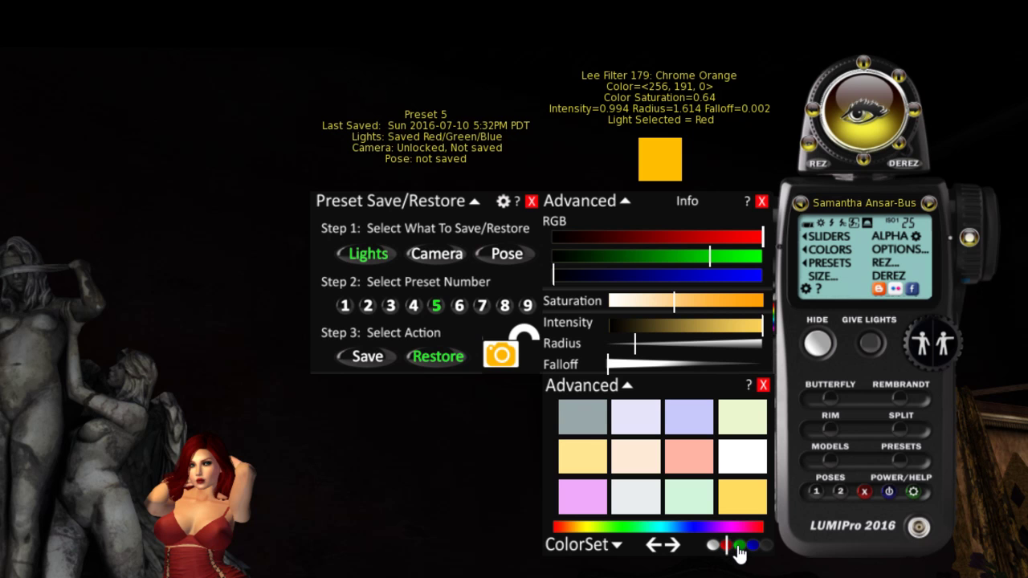
{"action": "left_click", "coordinate": [739, 545]}
{"action": "left_click", "coordinate": [753, 545]}
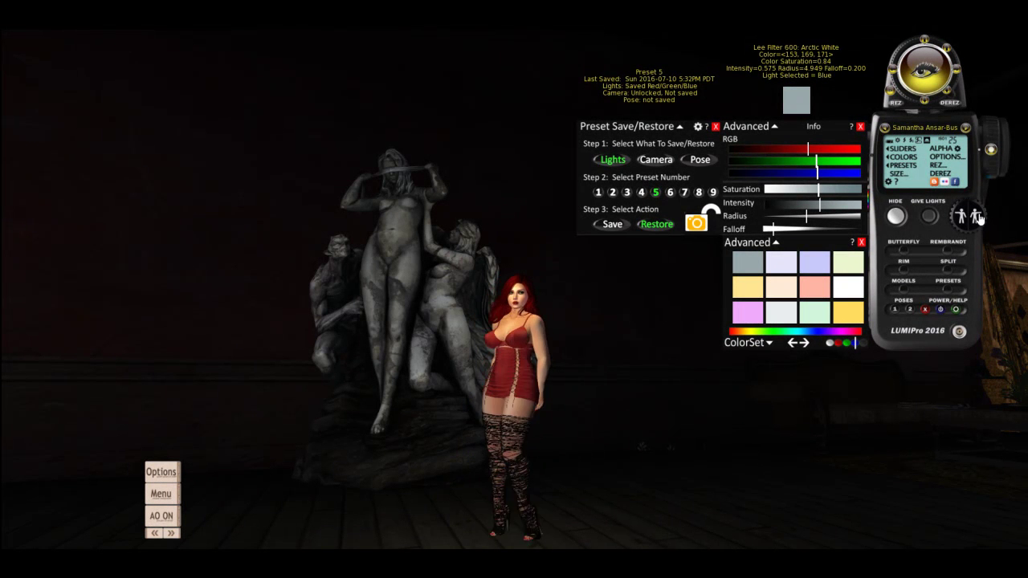
- Cycle the woman in red to a standing pose with a tilted head and focus the camera on her
{"action": "left_click", "coordinate": [905, 261]}
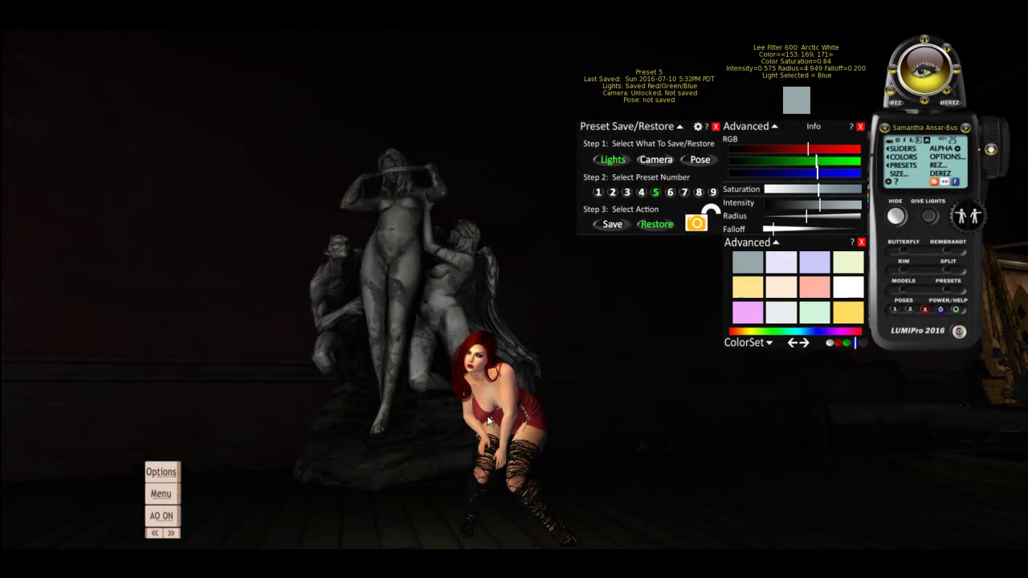
{"action": "left_click", "coordinate": [978, 218]}
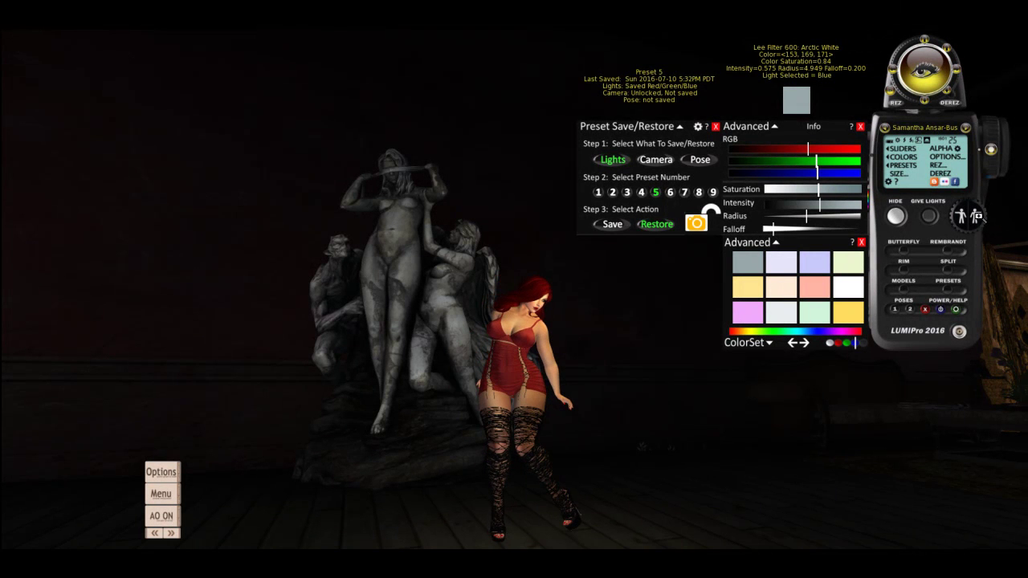
{"action": "left_click", "coordinate": [559, 332], "text": "alt"}
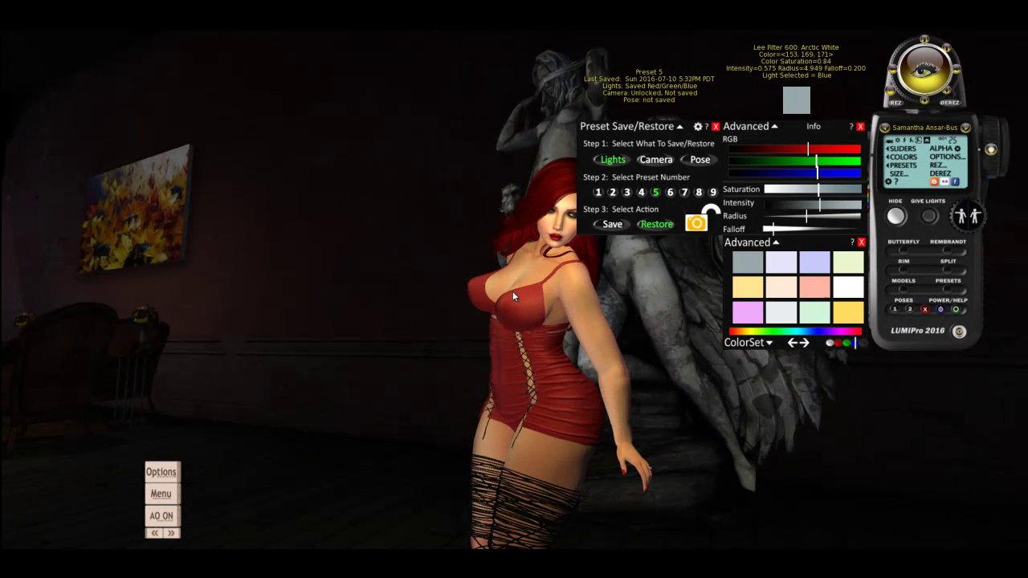